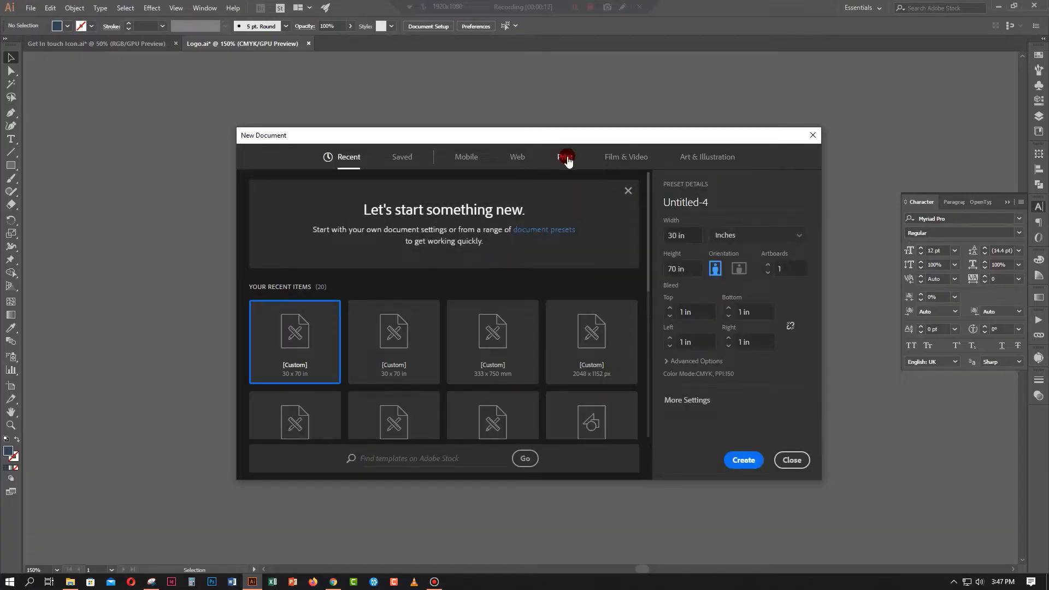
# Start a print document named Corporate Roll-Up Banner, in inches, 30 × 70 in
pyautogui.click(568, 158)
pyautogui.click(743, 200)
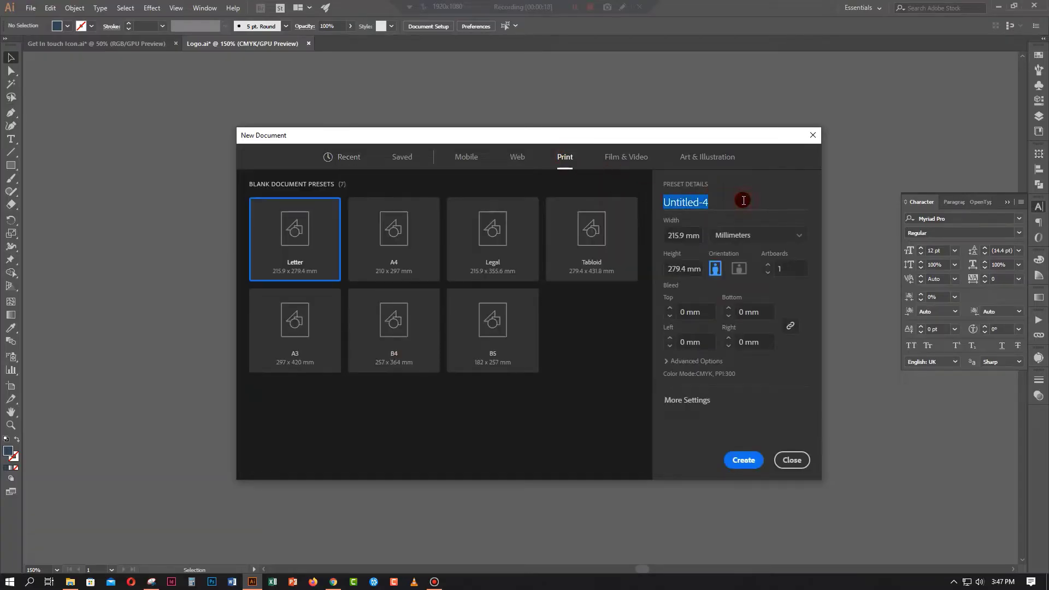
pyautogui.write('Corporate Roll-Up Banner')
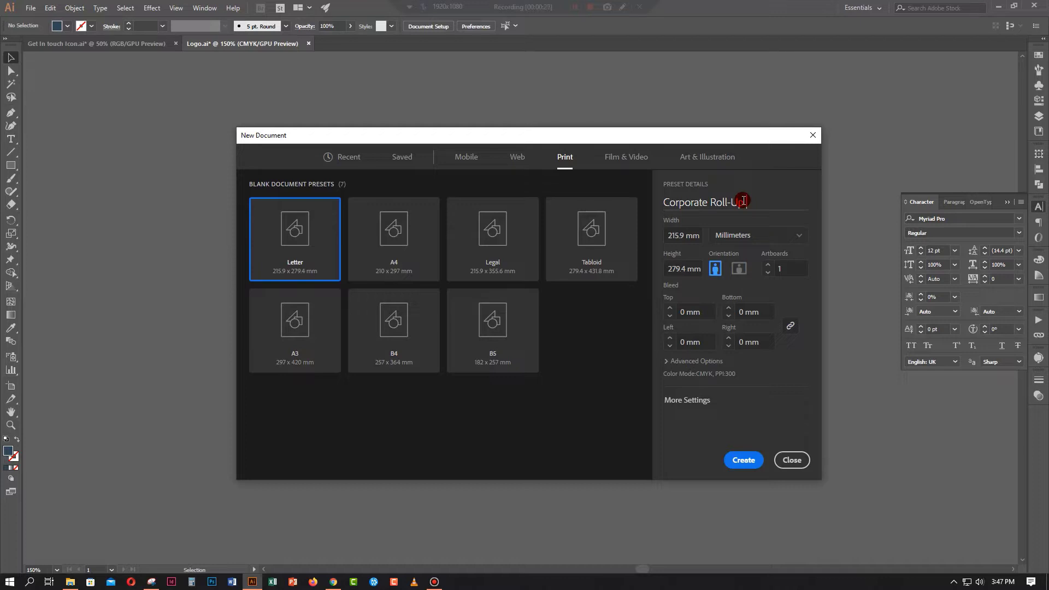
pyautogui.click(739, 239)
pyautogui.click(731, 292)
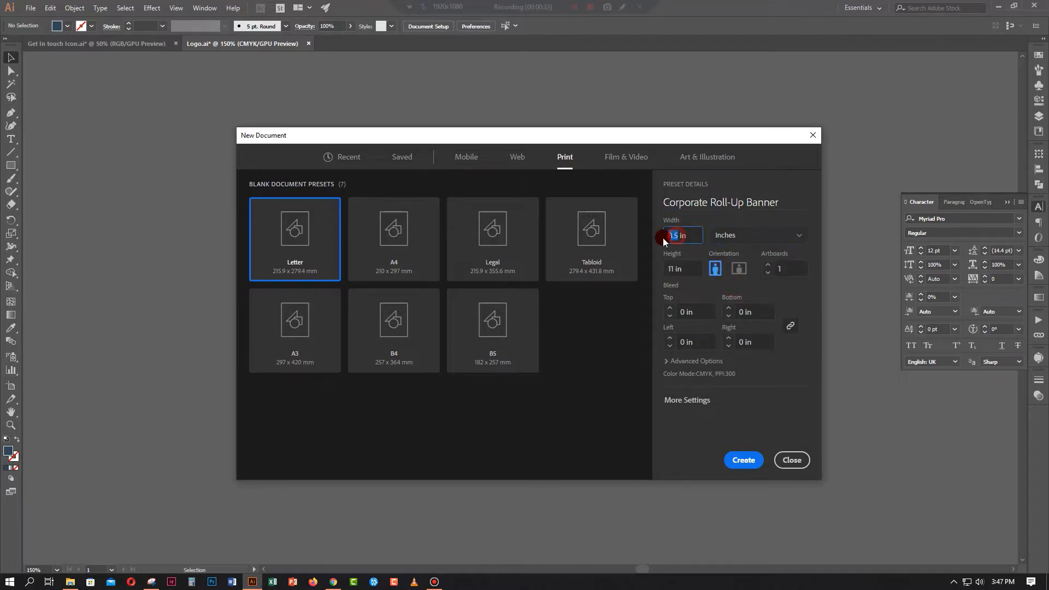
pyautogui.press('Tab')
pyautogui.write('0')
pyautogui.click(683, 312)
# Use 1 in bleed and Medium (150 ppi) raster effects, then create the document
pyautogui.click(691, 363)
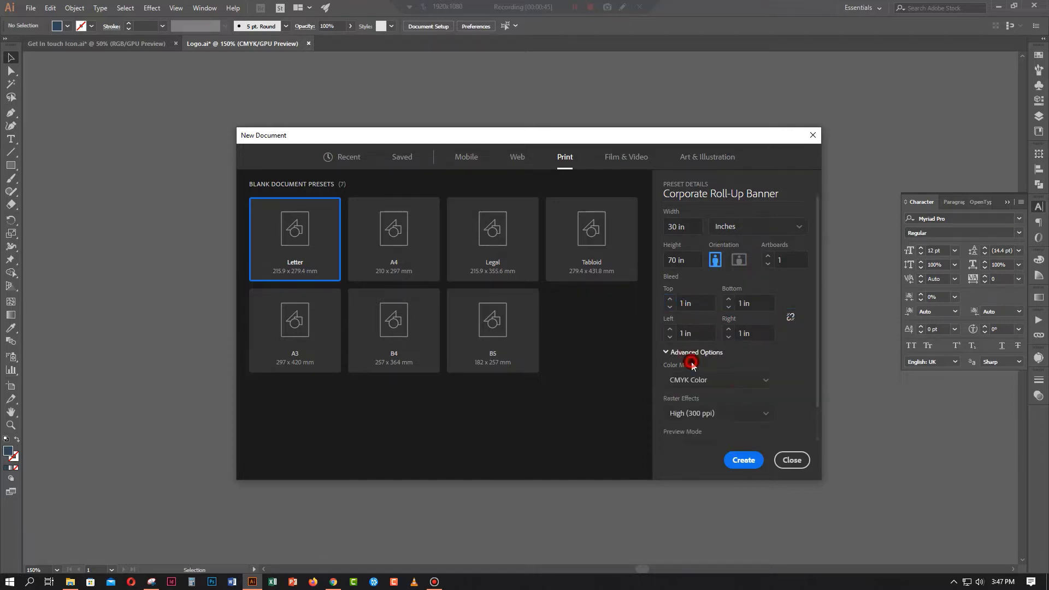
pyautogui.scroll(-2, 710, 350)
pyautogui.click(720, 373)
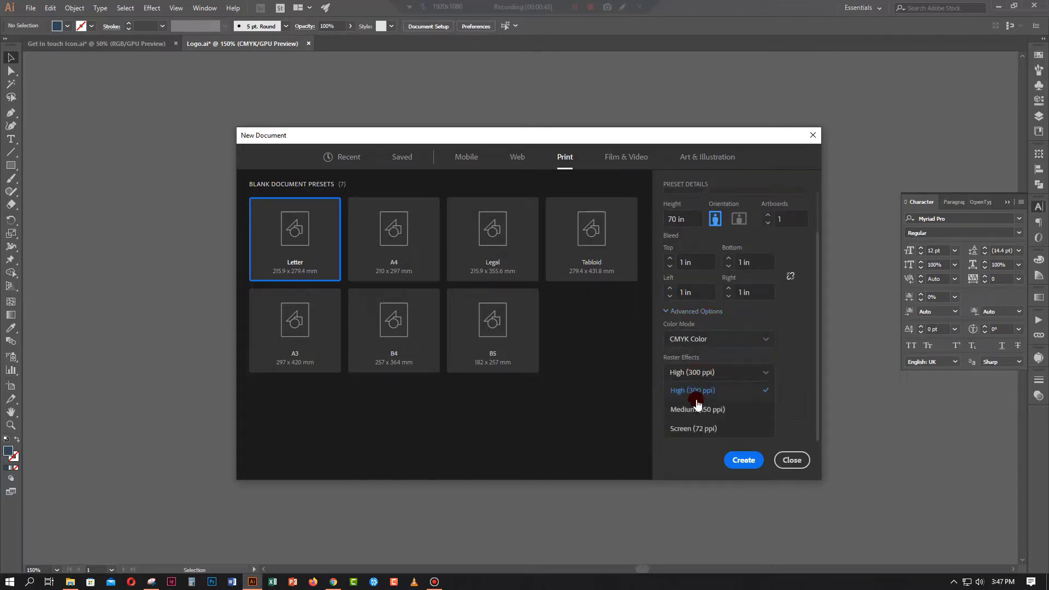
pyautogui.click(696, 401)
pyautogui.scroll(2, 682, 277)
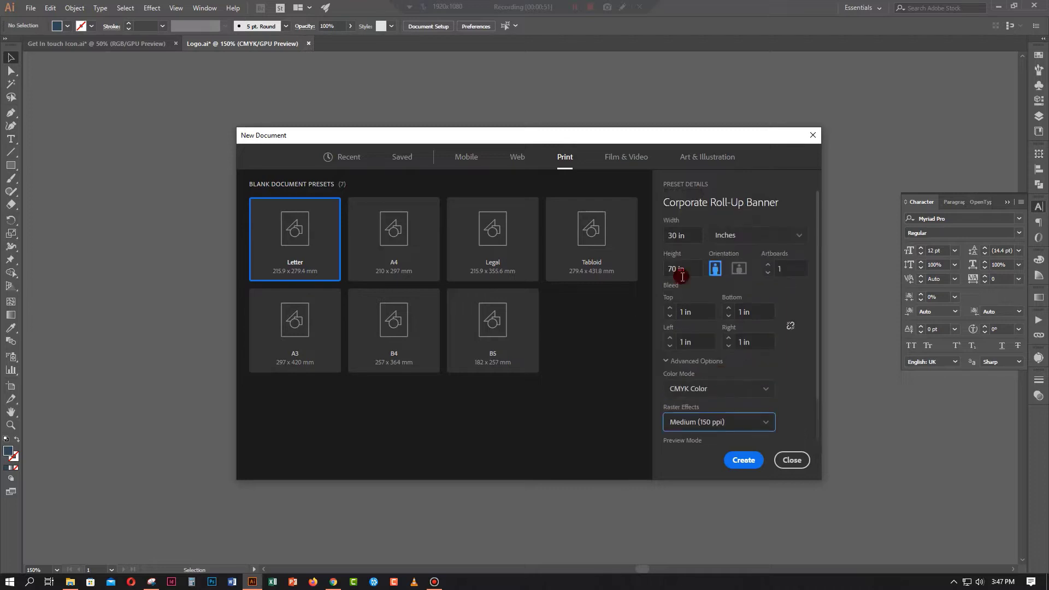
pyautogui.click(743, 461)
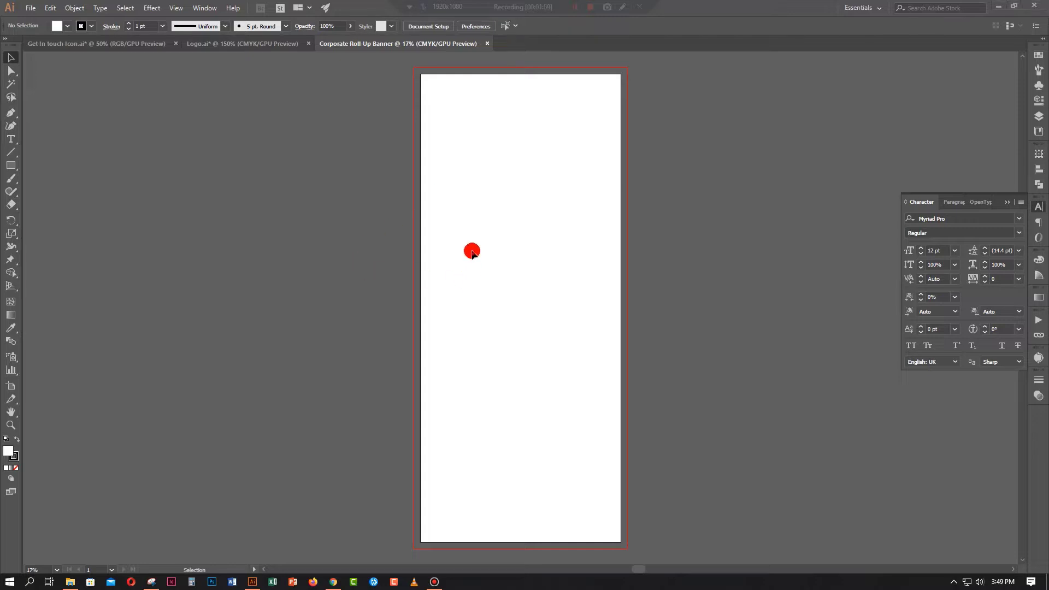
# Draw a 30 × 70 in rectangle and move it toward the artboard
pyautogui.click(11, 165)
pyautogui.click(465, 173)
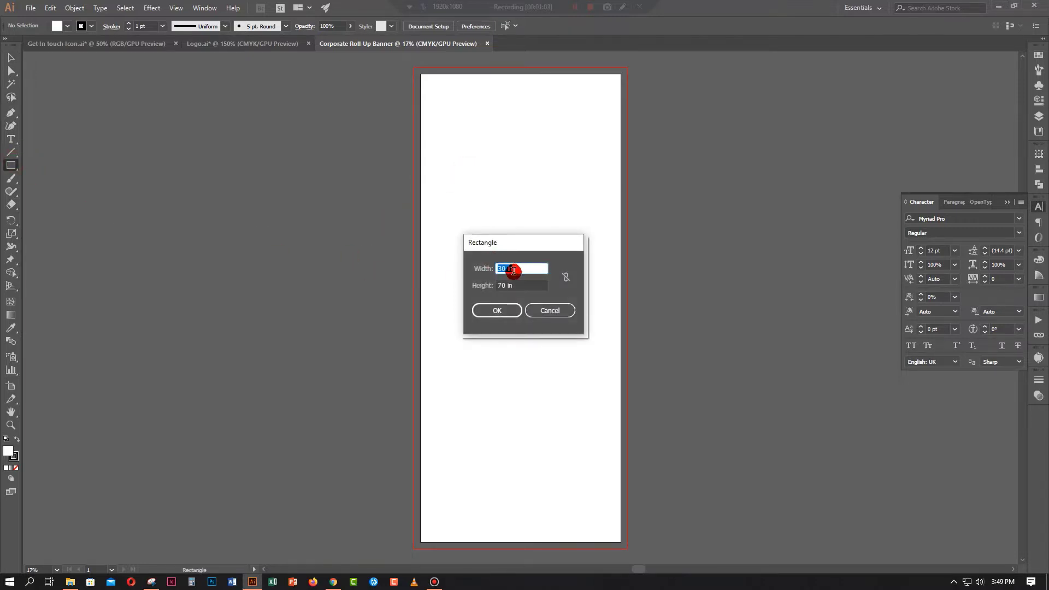
pyautogui.click(491, 285)
pyautogui.click(494, 309)
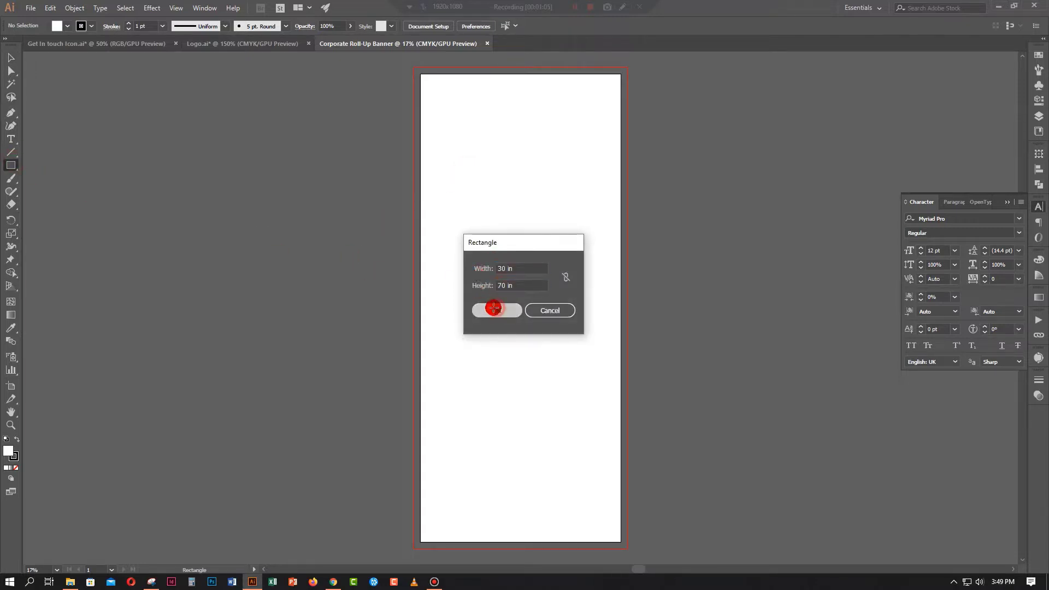
pyautogui.click(11, 59)
pyautogui.click(277, 234)
pyautogui.moveTo(524, 290); pyautogui.dragTo(487, 216)
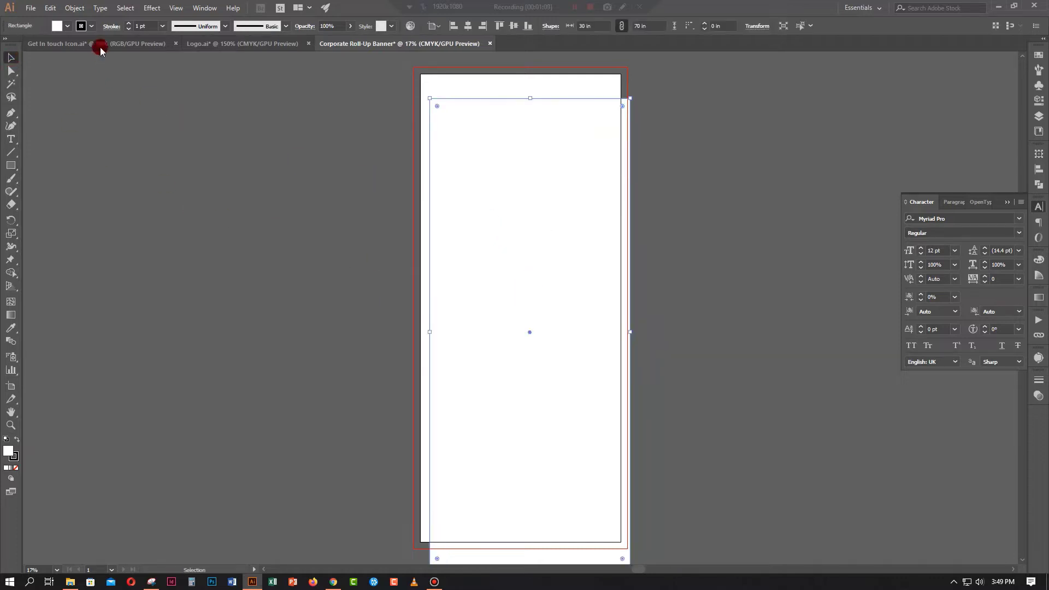
# Remove the rectangle's stroke and centre it on the artboard
pyautogui.click(91, 25)
pyautogui.click(6, 47)
pyautogui.moveTo(475, 157); pyautogui.dragTo(468, 147)
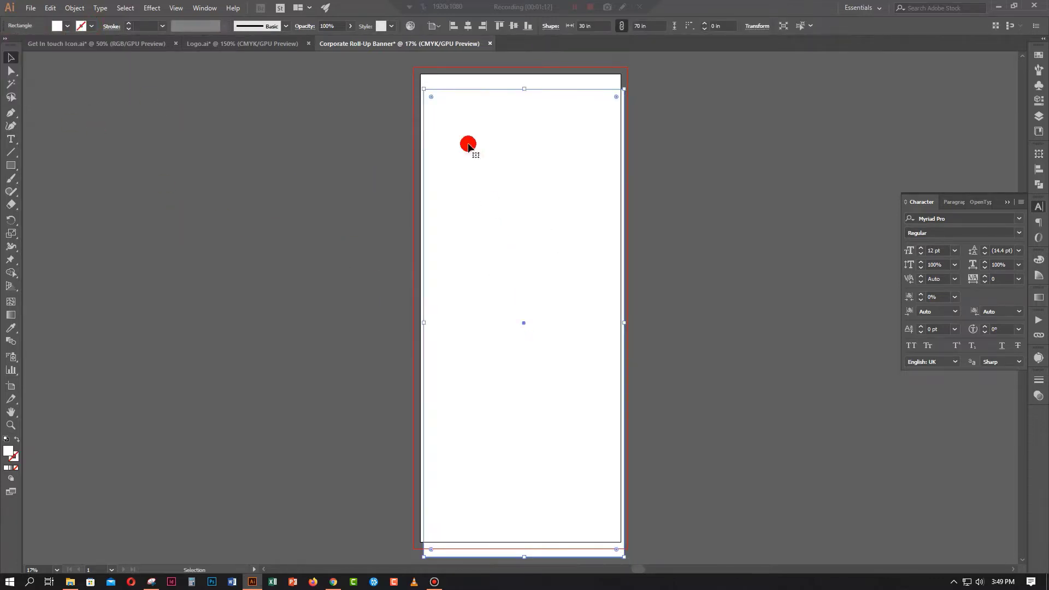
pyautogui.click(468, 26)
pyautogui.click(514, 25)
pyautogui.click(356, 167)
pyautogui.click(527, 215)
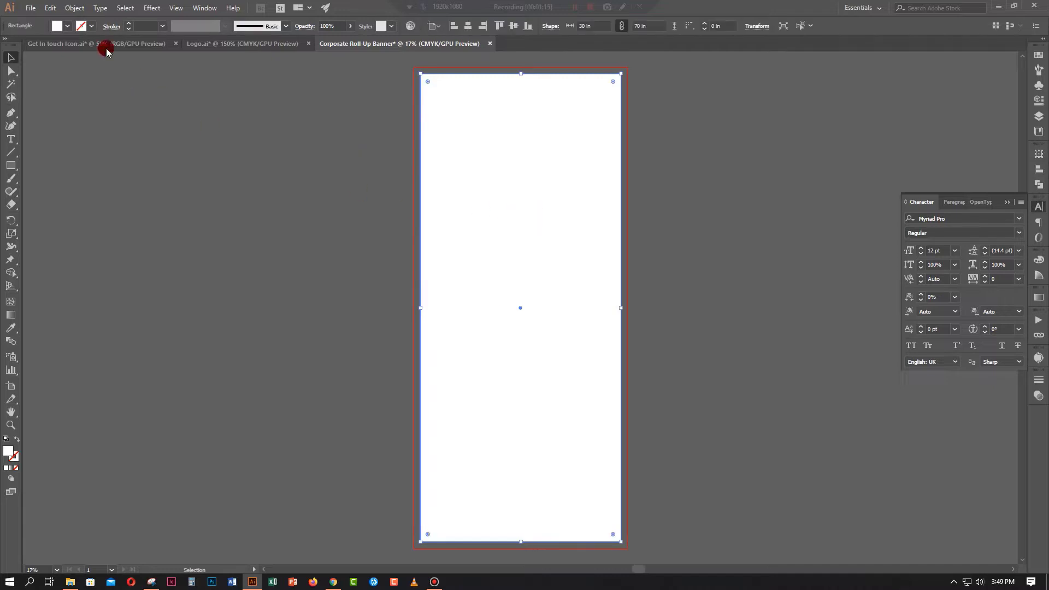
# Offset the rectangle 1 in outward to cover the bleed, keeping the original
pyautogui.click(74, 8)
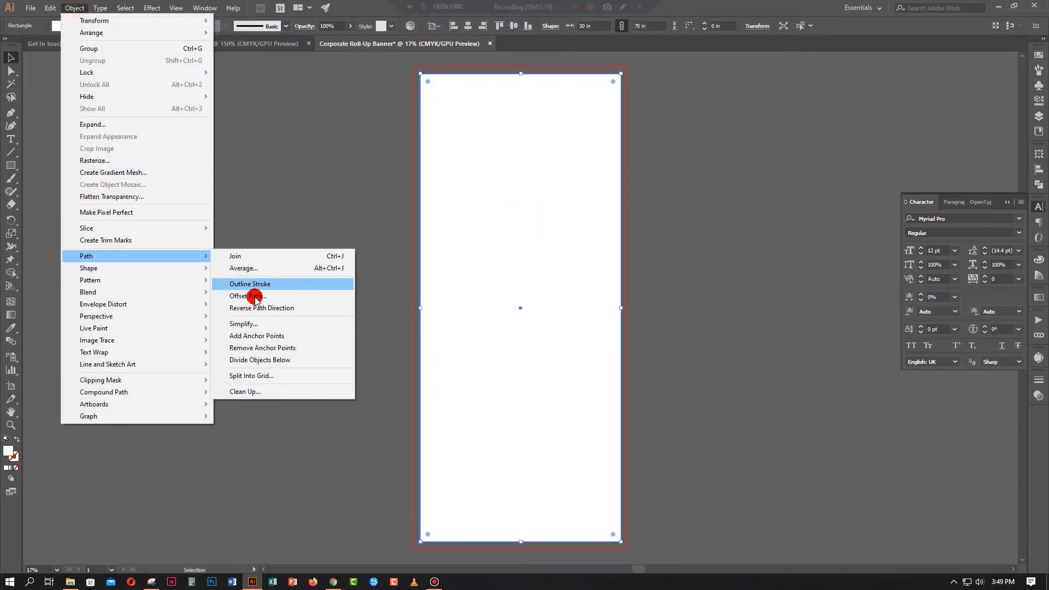
pyautogui.click(254, 297)
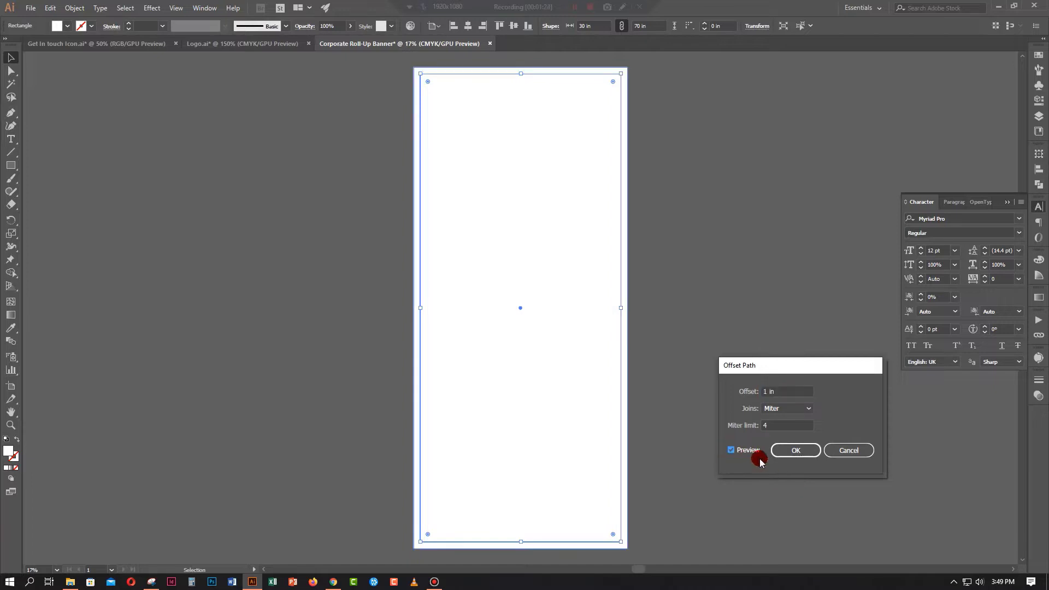
pyautogui.click(795, 450)
pyautogui.moveTo(507, 252); pyautogui.dragTo(456, 312)
pyautogui.press('Delete')
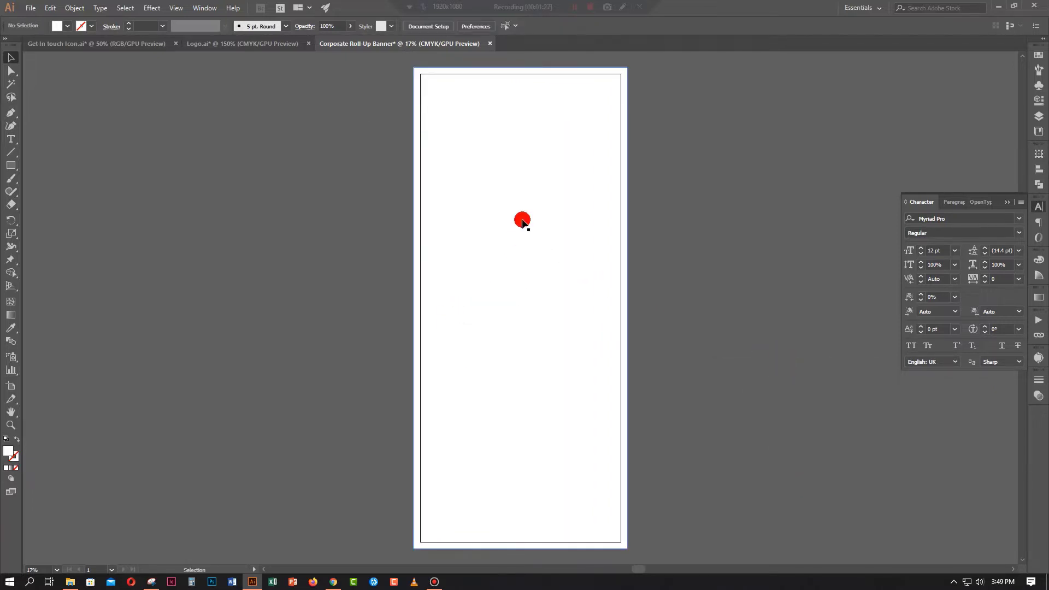
pyautogui.hotkey('ctrl', 'z')
pyautogui.hotkey('ctrl', 'z')
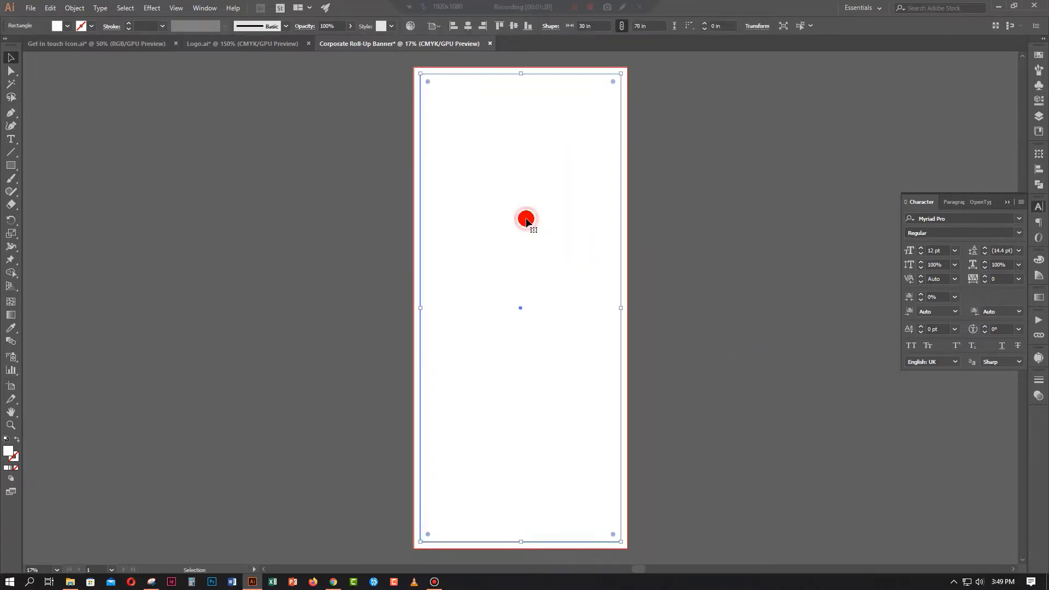
# Create a -2 in inset copy of the rectangle with Offset Path
pyautogui.click(64, 11)
pyautogui.moveTo(86, 255)
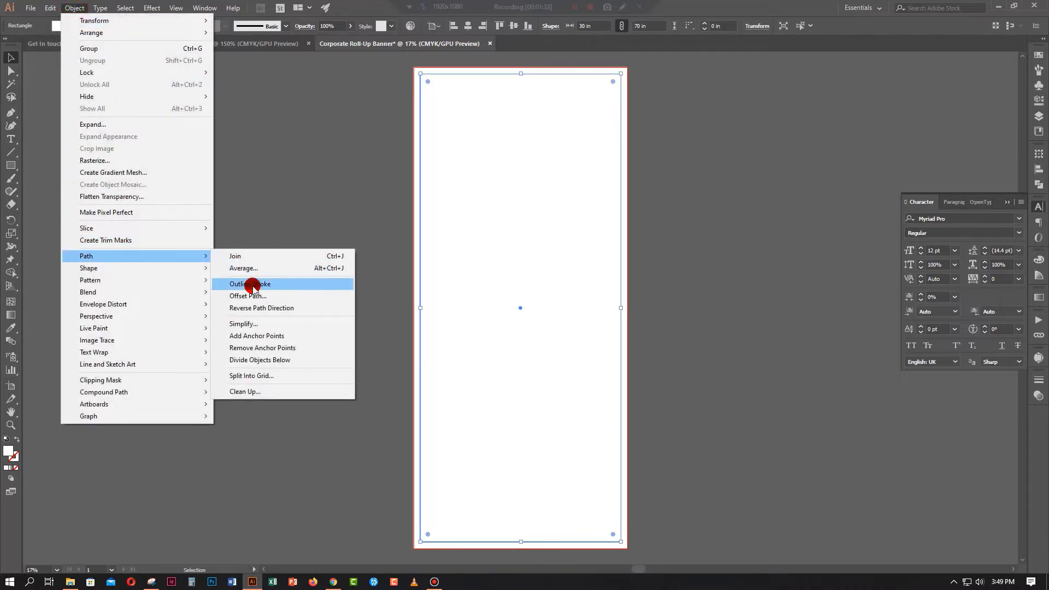
pyautogui.click(249, 295)
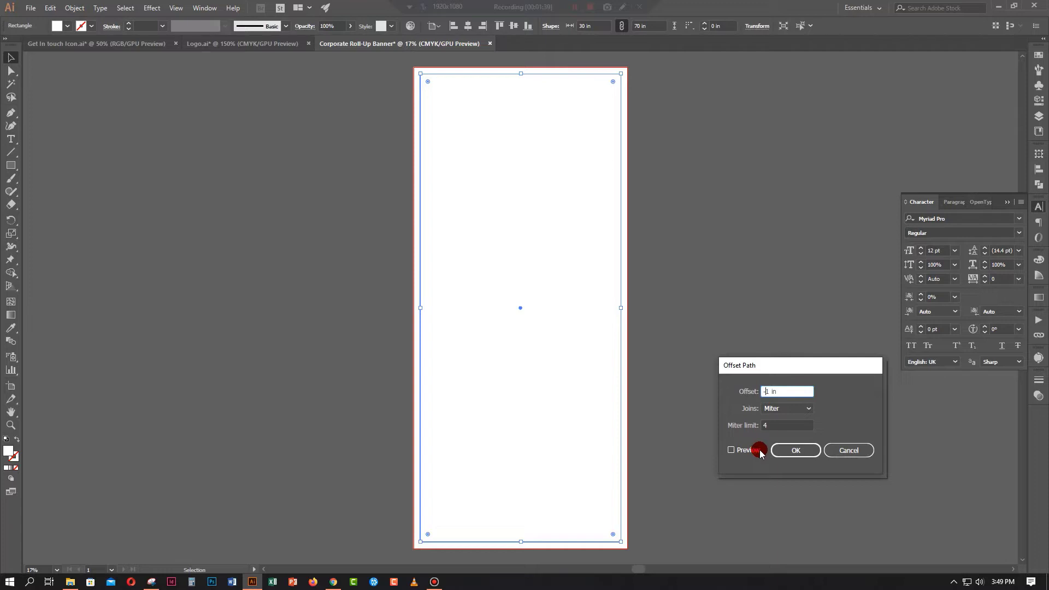
pyautogui.click(731, 450)
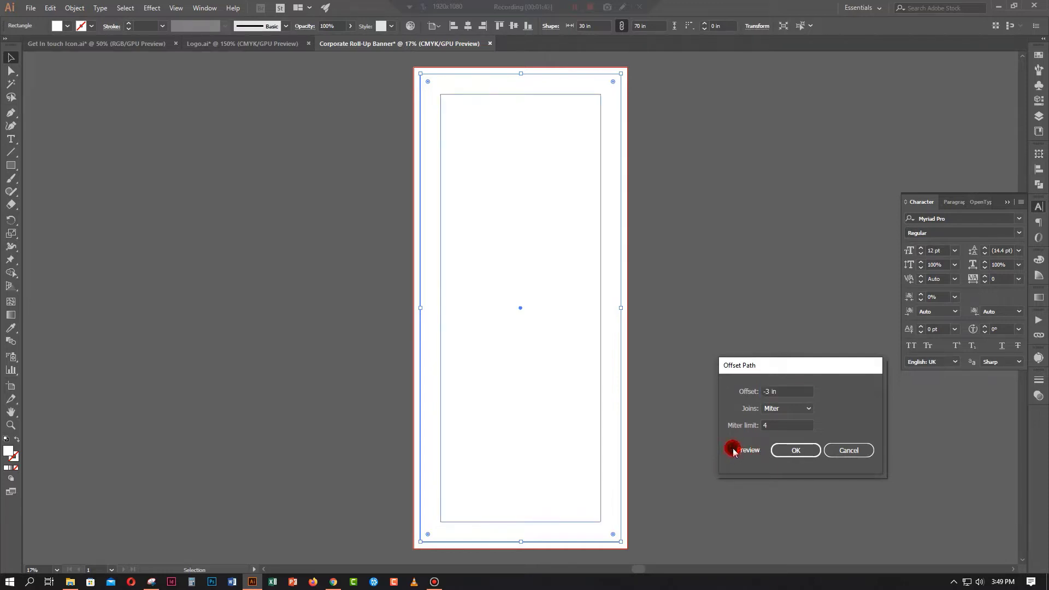
pyautogui.click(769, 391)
pyautogui.write('-2')
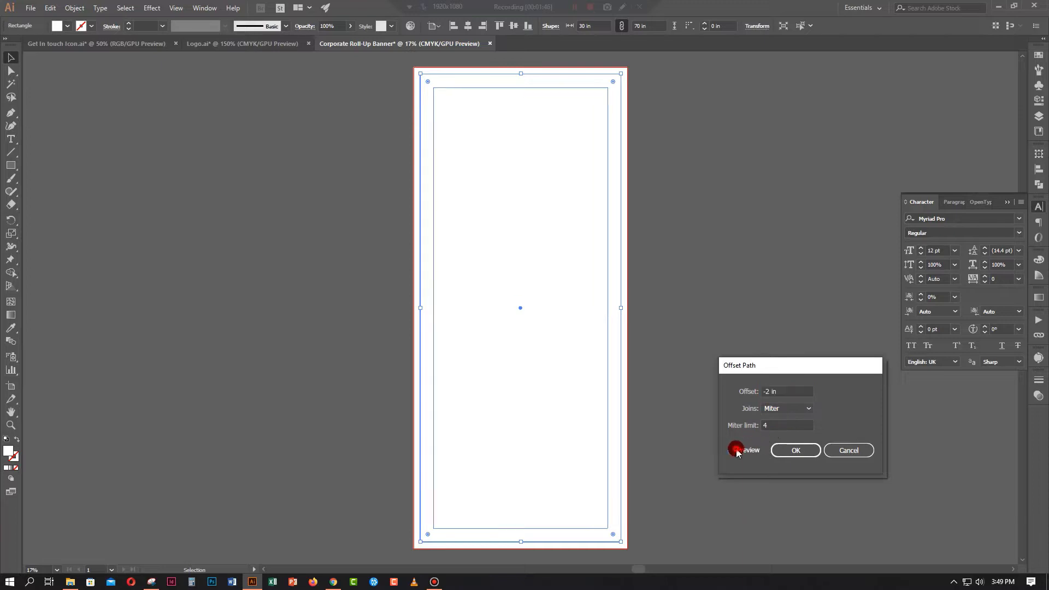
pyautogui.click(731, 449)
pyautogui.click(731, 450)
pyautogui.click(795, 450)
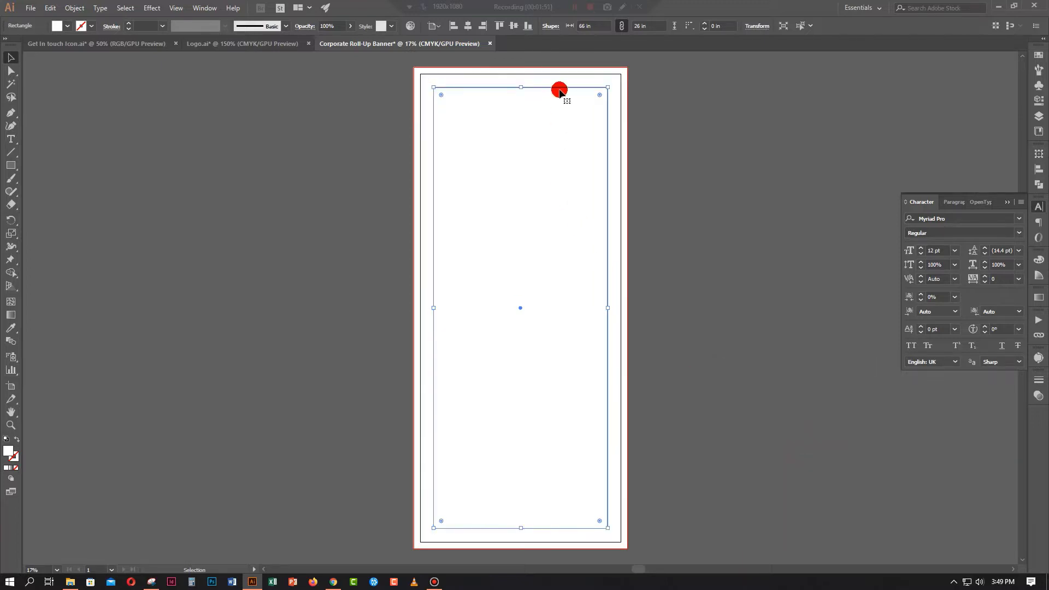
# Turn the 2 in inset rectangle into a guide
pyautogui.rightClick(560, 91)
pyautogui.click(595, 228)
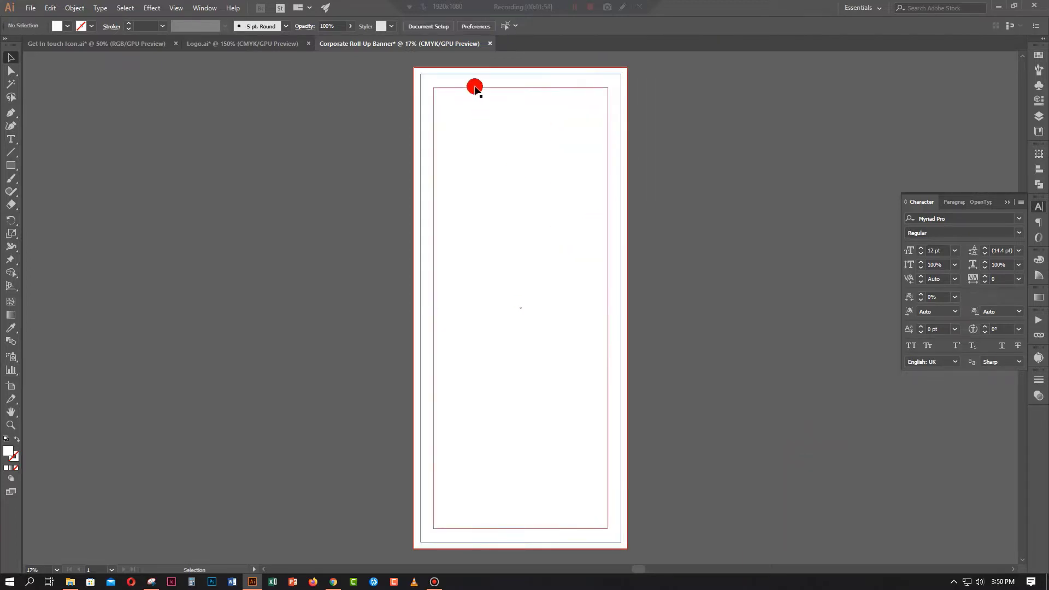
pyautogui.moveTo(475, 89); pyautogui.dragTo(360, 197)
pyautogui.hotkey('ctrl', 'z')
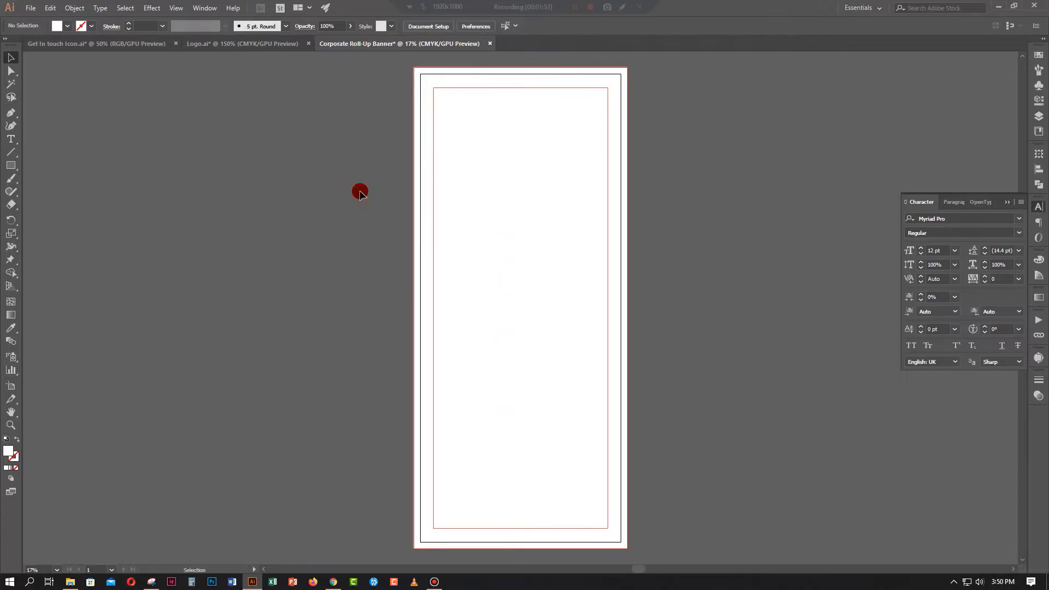
# Lock the outer background rectangle, then switch to the Logo.ai document
pyautogui.click(414, 162)
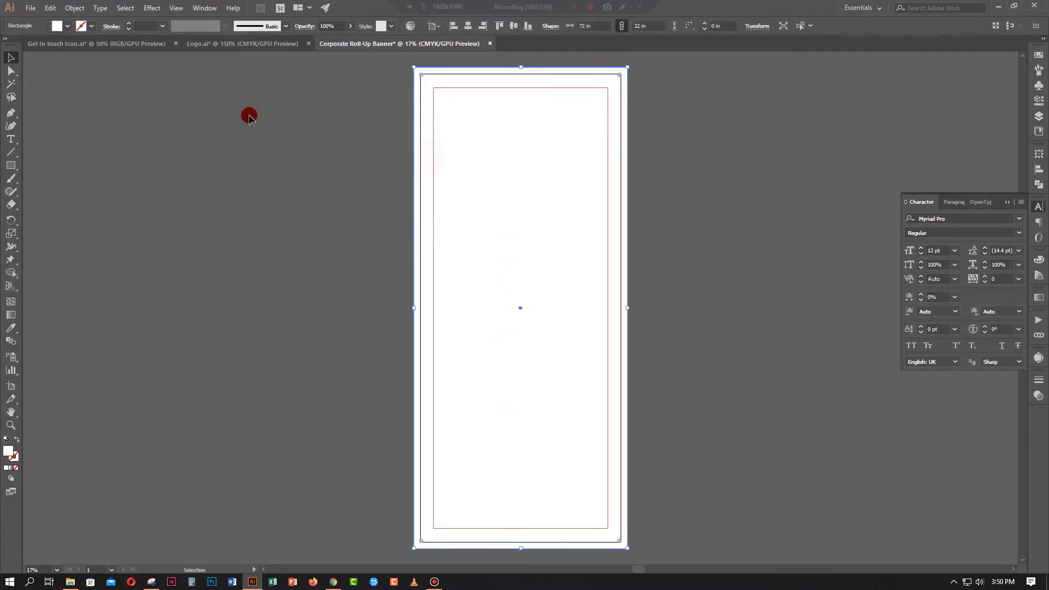
pyautogui.click(81, 9)
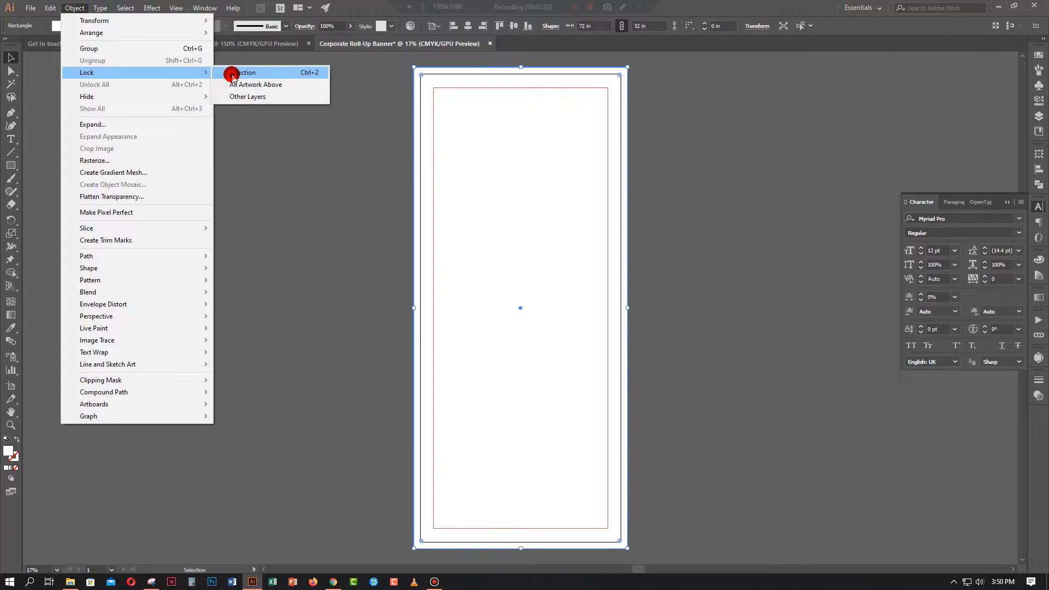
pyautogui.click(264, 72)
pyautogui.scroll(1, 502, 308)
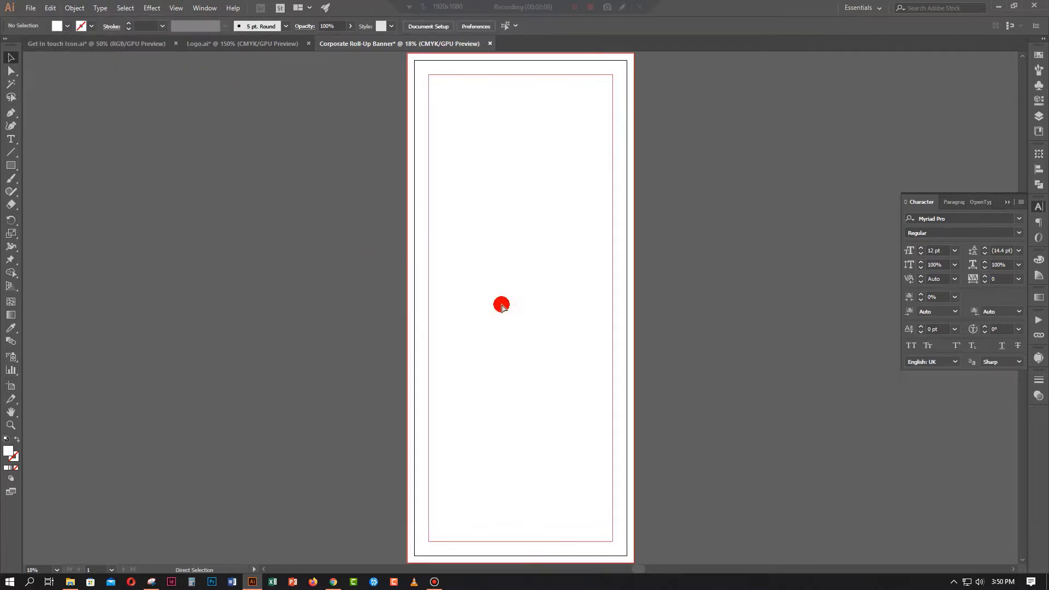
pyautogui.scroll(-1, 503, 307)
pyautogui.click(242, 43)
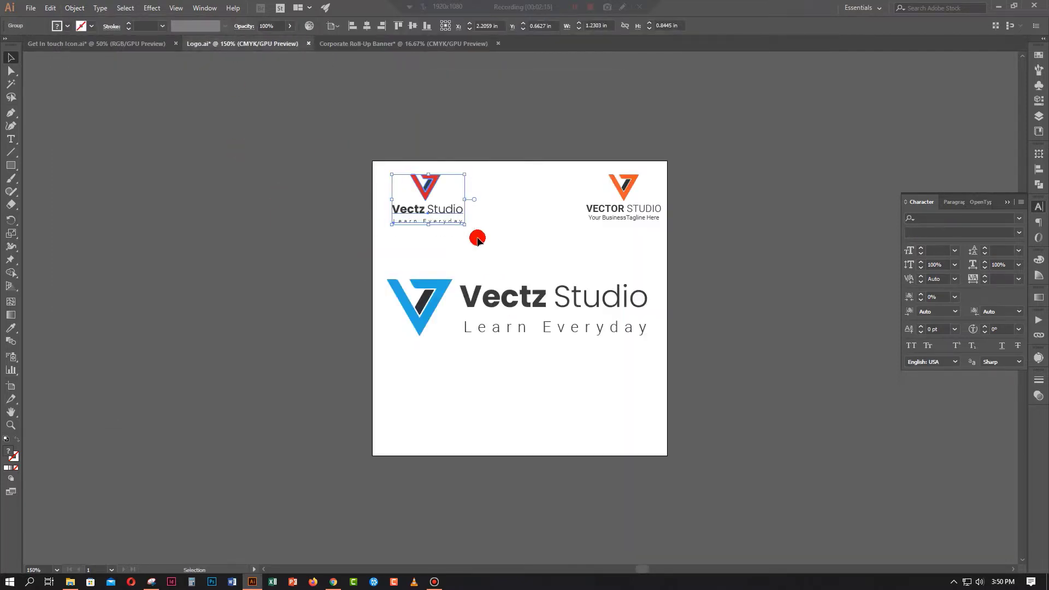
# Bring the Vectz Studio logo into the banner file and draw a large 42 in circle over its top
pyautogui.moveTo(428, 218)
pyautogui.mouseDown()
pyautogui.moveTo(395, 90)
pyautogui.moveTo(306, 224)
pyautogui.moveTo(318, 229)
pyautogui.moveTo(295, 180)
pyautogui.moveTo(753, 175)
pyautogui.mouseUp()
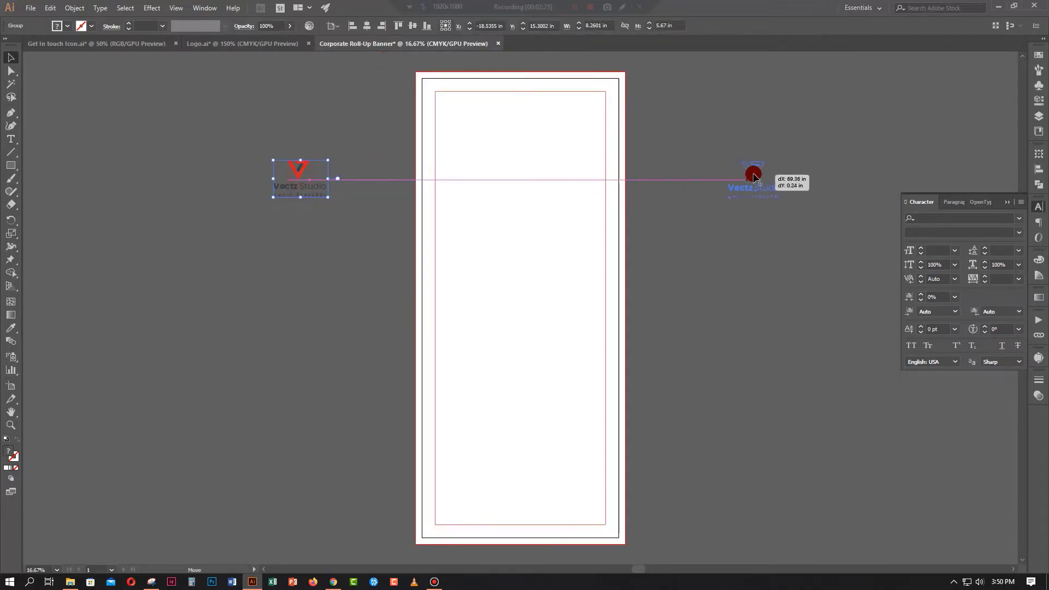
pyautogui.hotkey('ctrl', '-')
pyautogui.moveTo(486, 361); pyautogui.dragTo(541, 317)
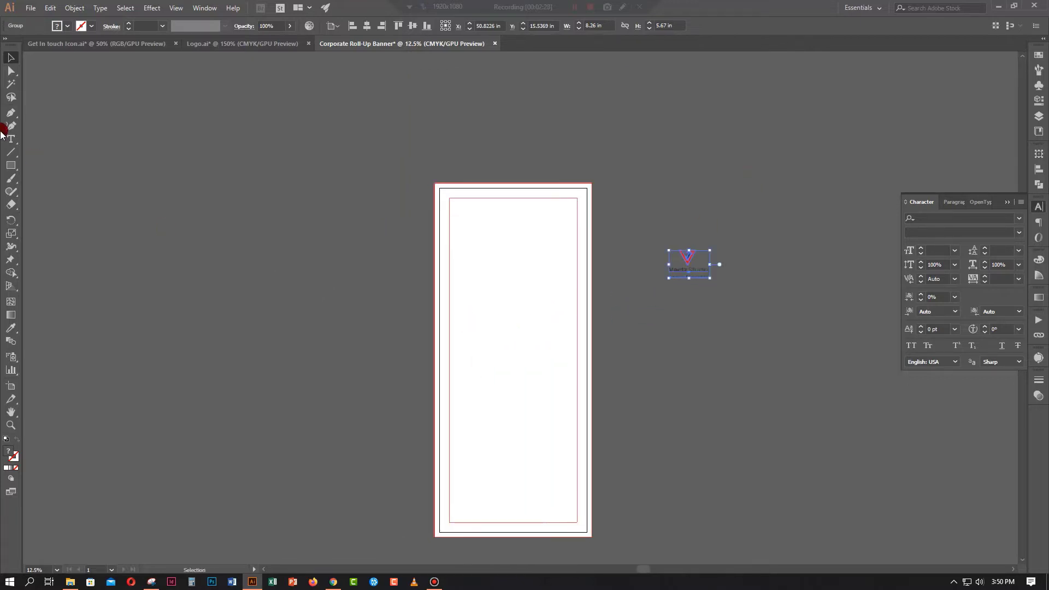
pyautogui.moveTo(11, 165); pyautogui.dragTo(58, 190)
pyautogui.moveTo(493, 245); pyautogui.dragTo(581, 348)
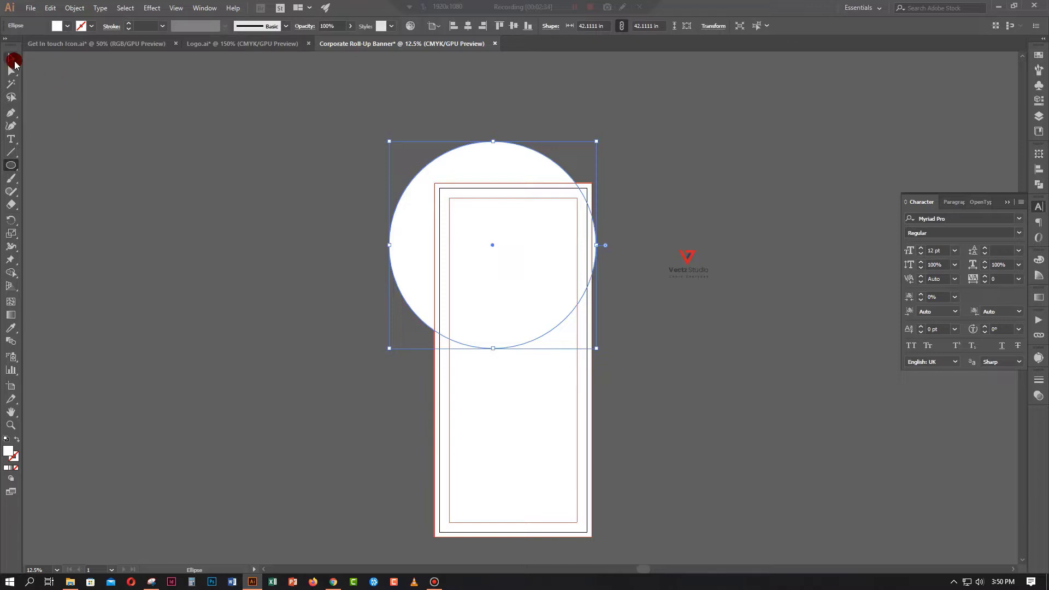
# Fill the circle with the logo's red using the Eyedropper and move it up
pyautogui.click(12, 59)
pyautogui.click(206, 206)
pyautogui.moveTo(498, 274); pyautogui.dragTo(499, 244)
pyautogui.click(11, 327)
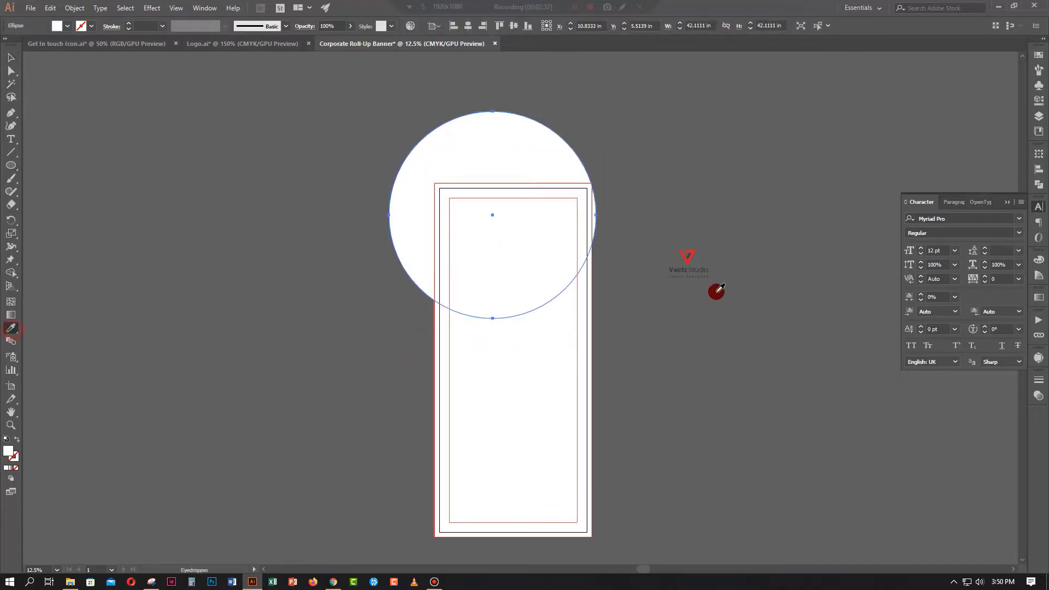
pyautogui.click(699, 248)
pyautogui.press('v')
pyautogui.moveTo(515, 256); pyautogui.dragTo(507, 247)
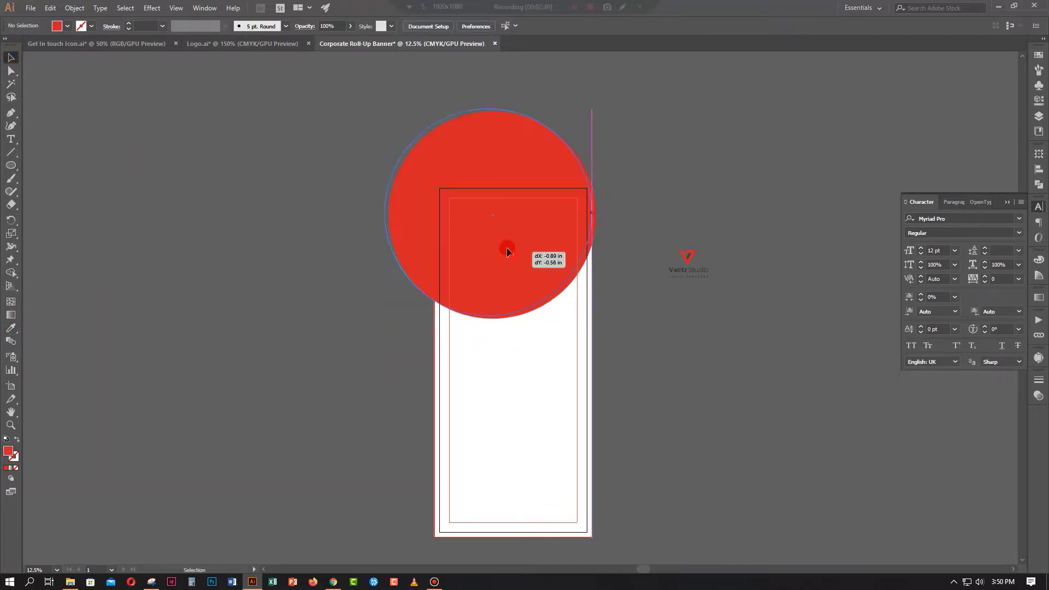
# Enlarge the red circle to about 55.8 in and position it over the banner's top-left
pyautogui.moveTo(377, 308); pyautogui.dragTo(356, 330)
pyautogui.moveTo(485, 315); pyautogui.dragTo(472, 297)
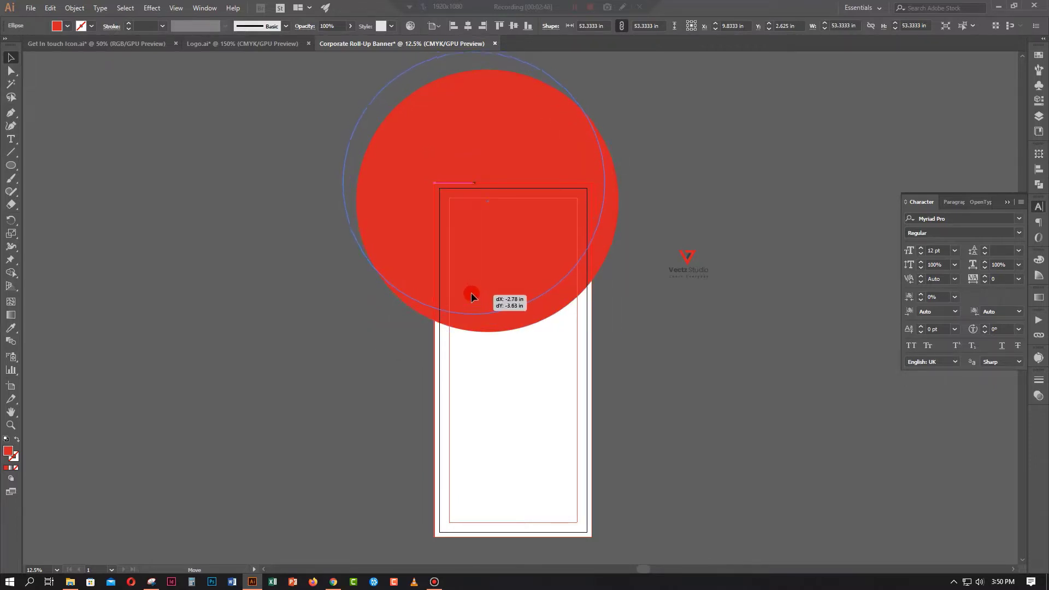
pyautogui.click(384, 360)
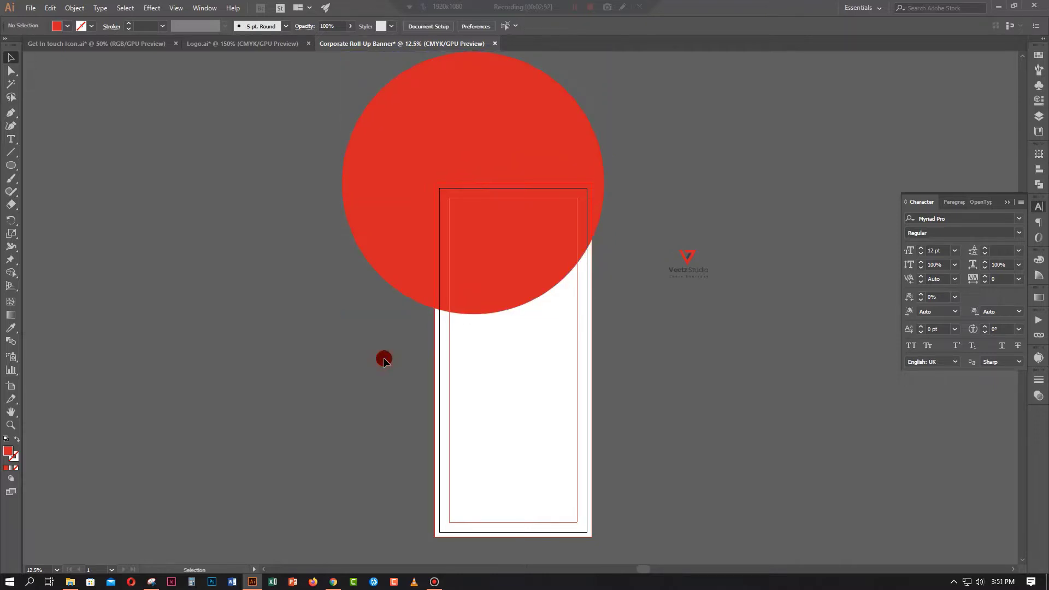
pyautogui.click(359, 261)
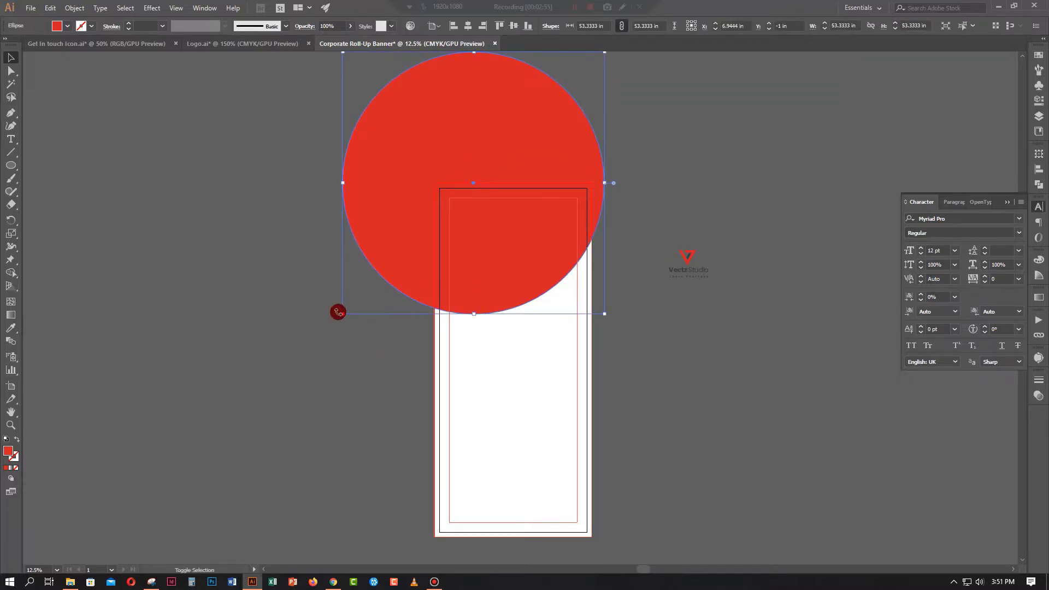
pyautogui.moveTo(338, 312); pyautogui.dragTo(330, 326)
pyautogui.click(344, 337)
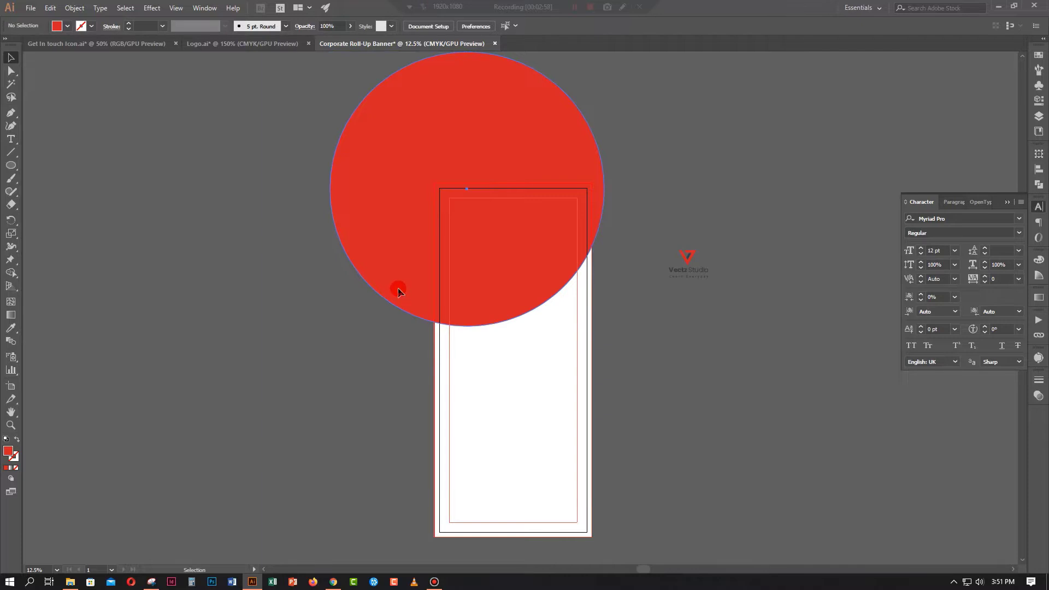
pyautogui.moveTo(398, 291); pyautogui.dragTo(402, 292)
pyautogui.click(395, 243)
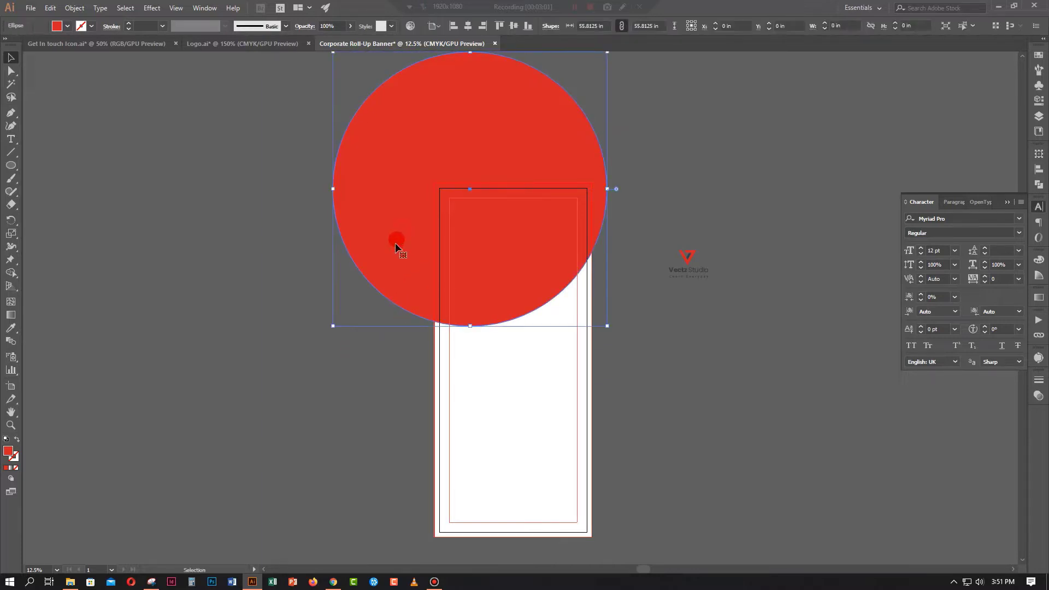
pyautogui.click(75, 7)
pyautogui.moveTo(106, 255)
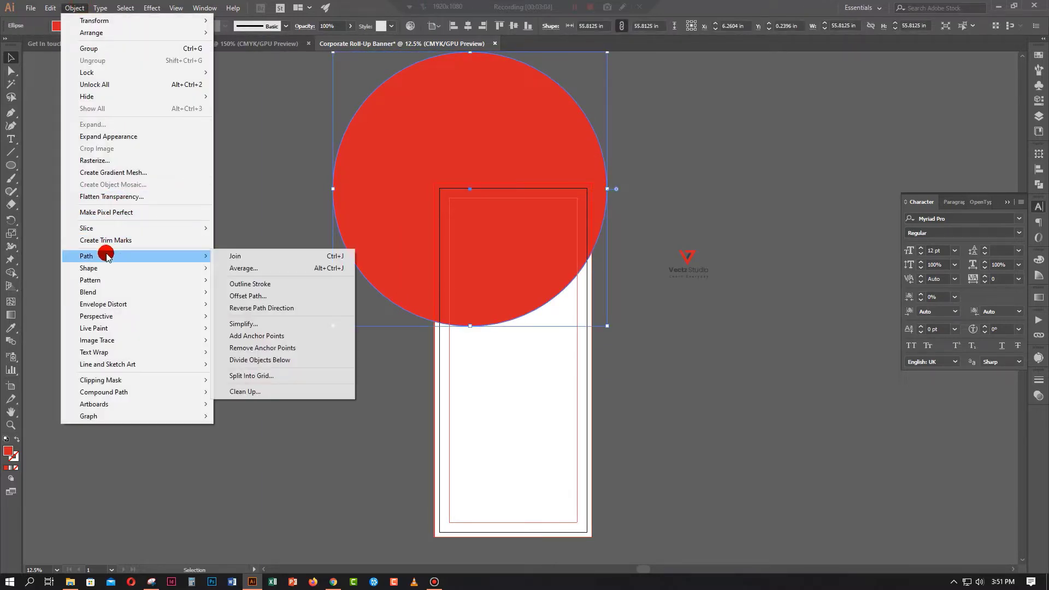
# Add a 2 in offset ring around the circle and colour it the logo's dark blue
pyautogui.click(257, 295)
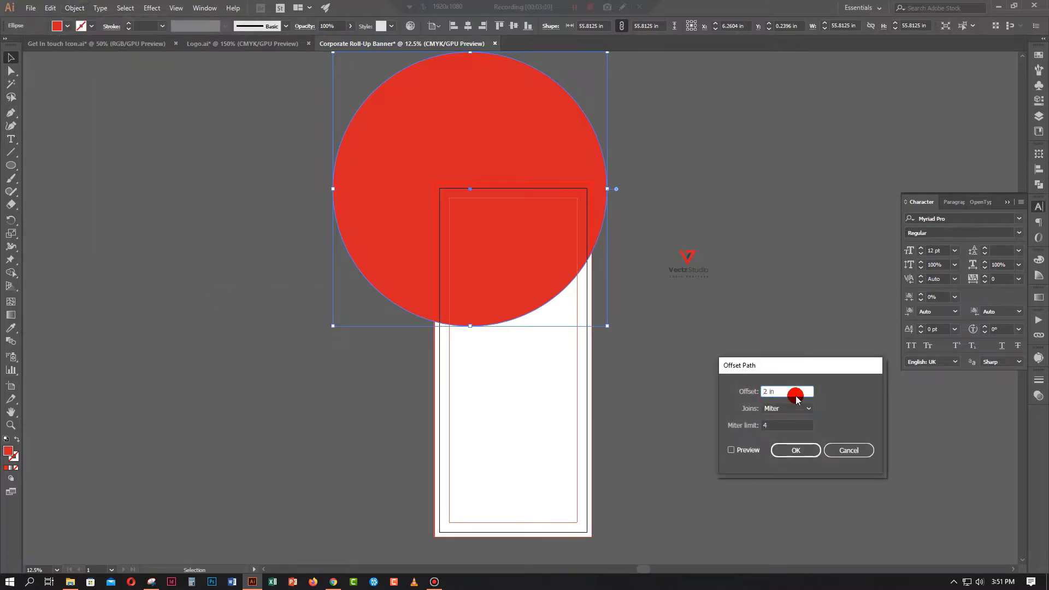
pyautogui.click(731, 449)
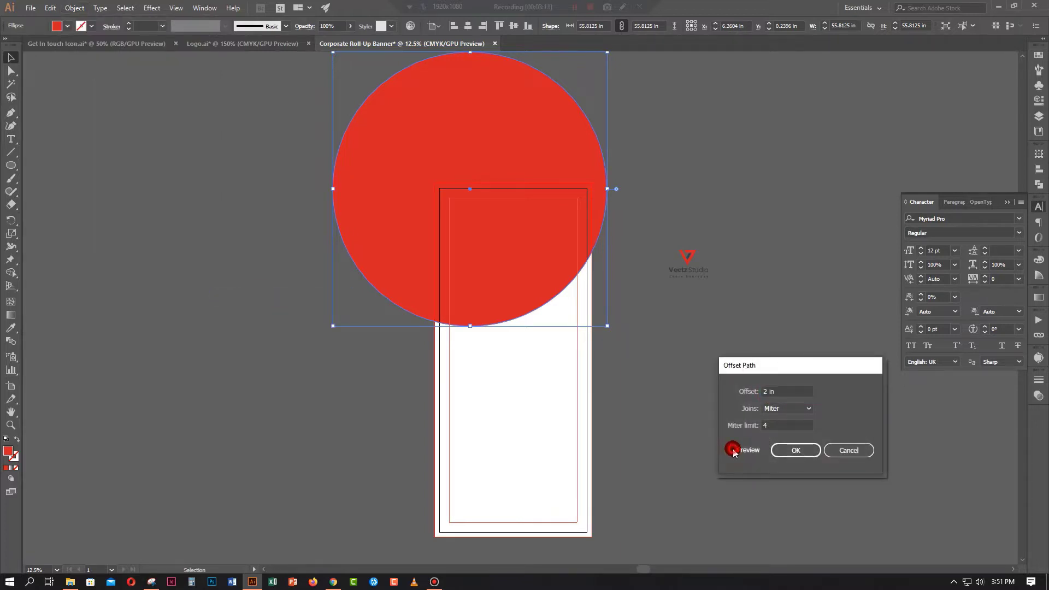
pyautogui.click(780, 460)
pyautogui.click(12, 327)
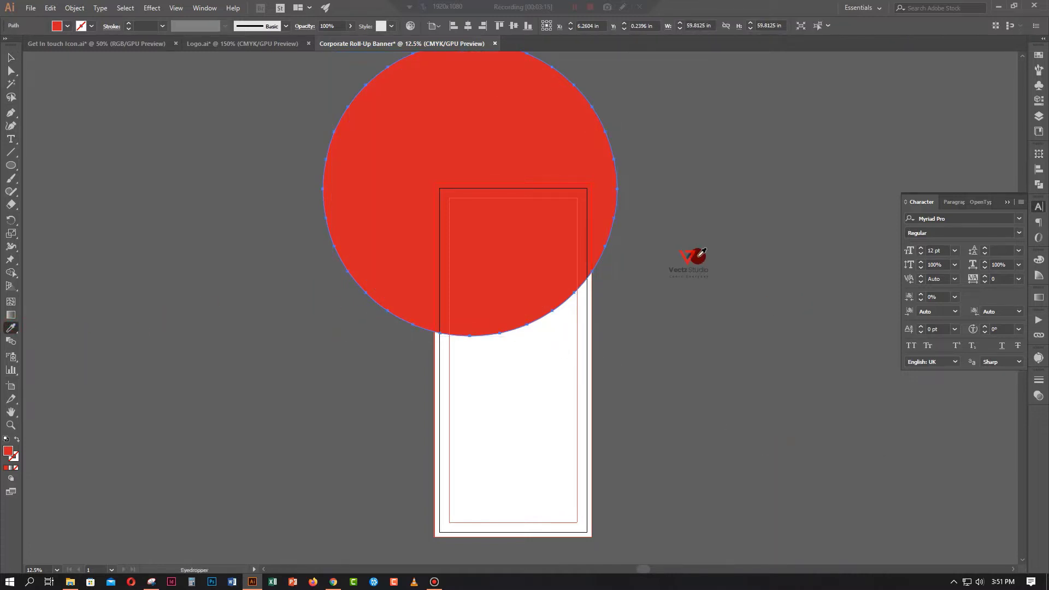
pyautogui.click(691, 252)
pyautogui.click(11, 58)
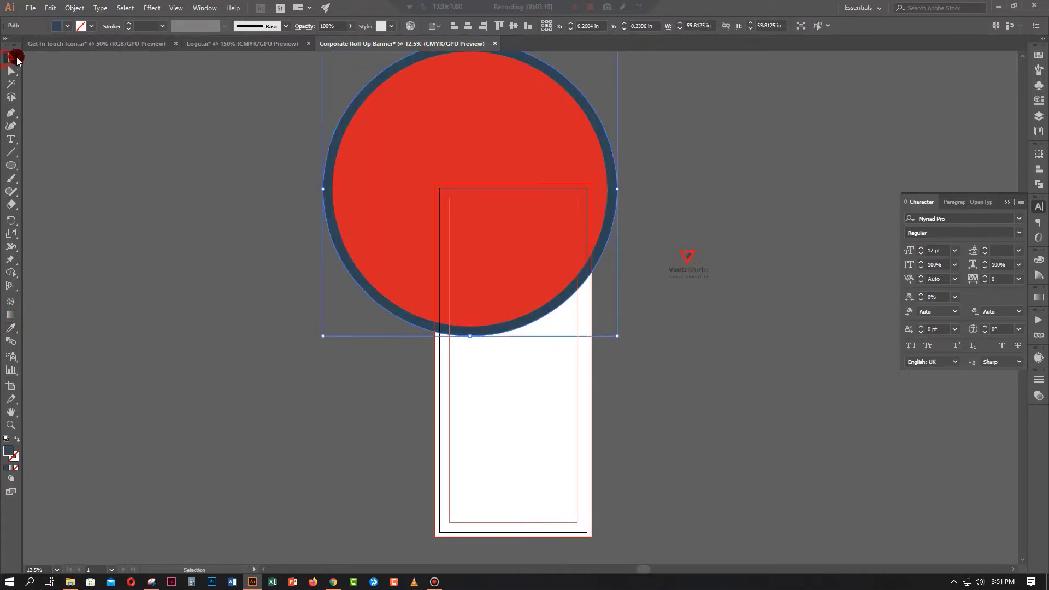
pyautogui.click(276, 292)
pyautogui.click(400, 335)
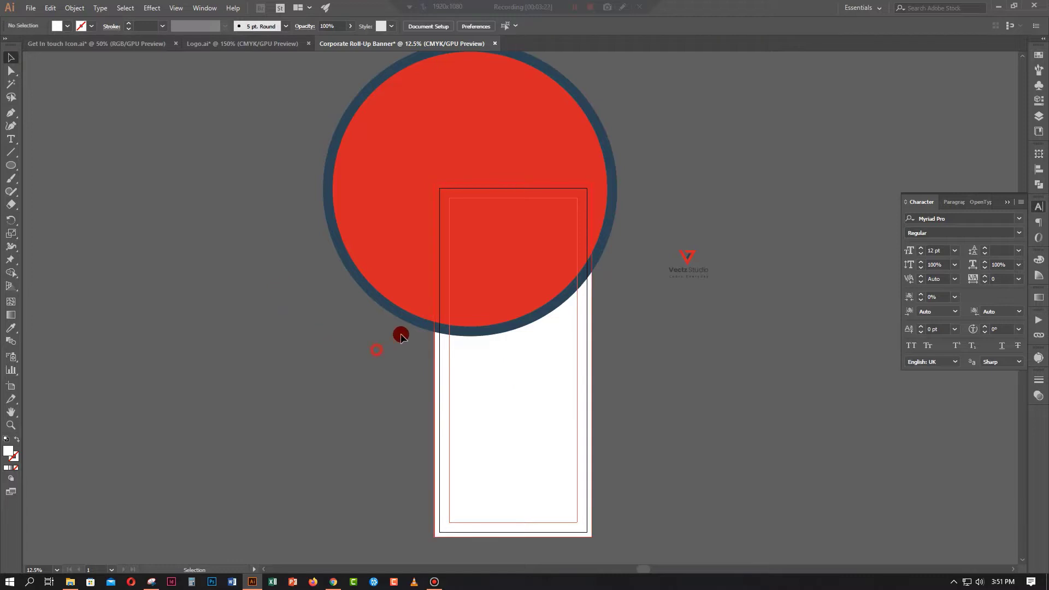
# Alt-copy the red circle aside, then clip the circle and ring to the banner with Ctrl+7
pyautogui.moveTo(366, 267); pyautogui.dragTo(702, 164)
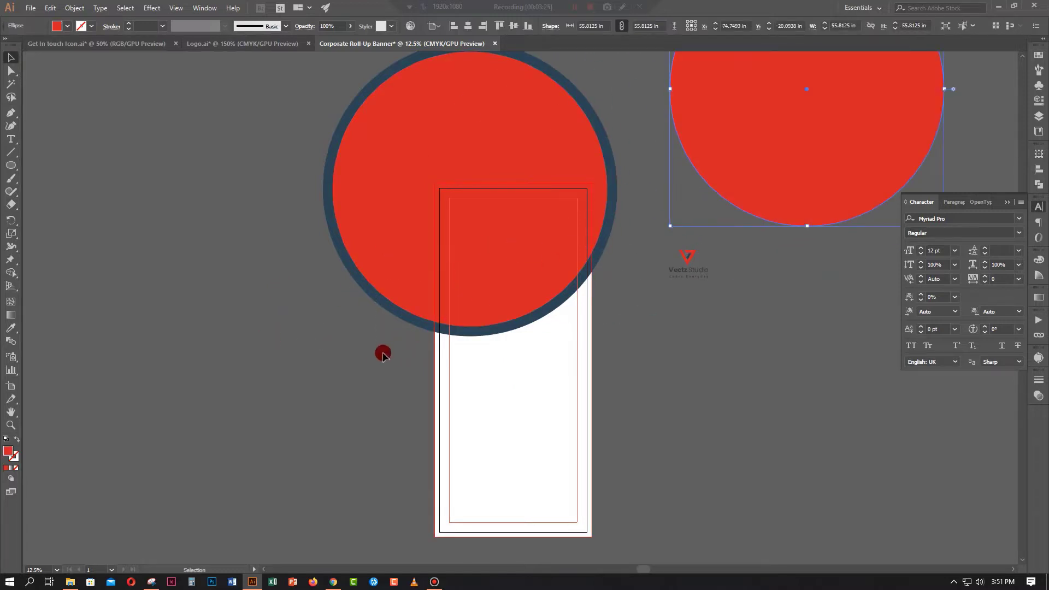
pyautogui.click(347, 297)
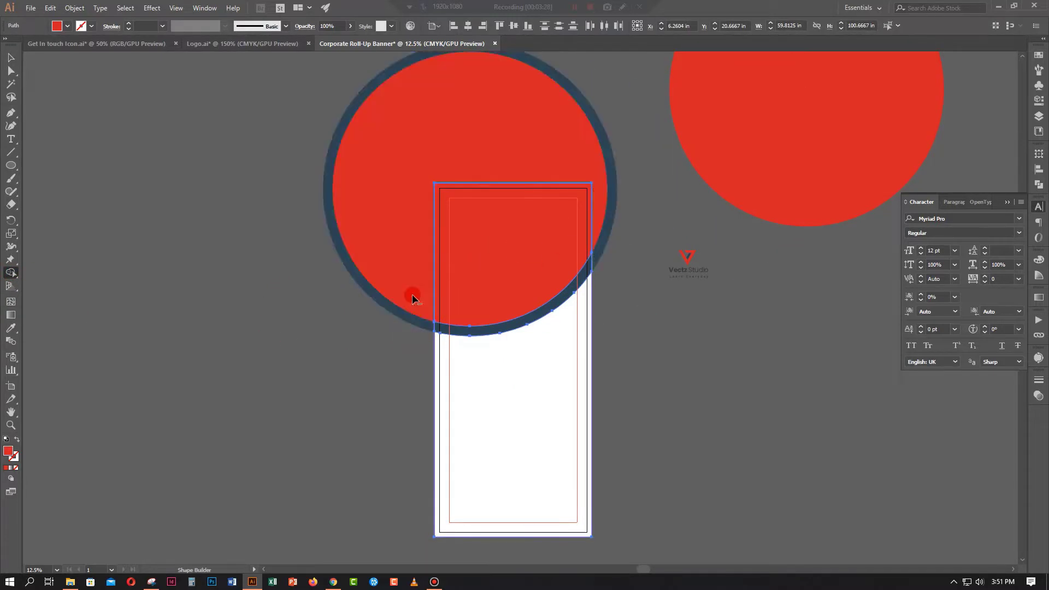
pyautogui.hotkey('ctrl', '7')
pyautogui.click(141, 237)
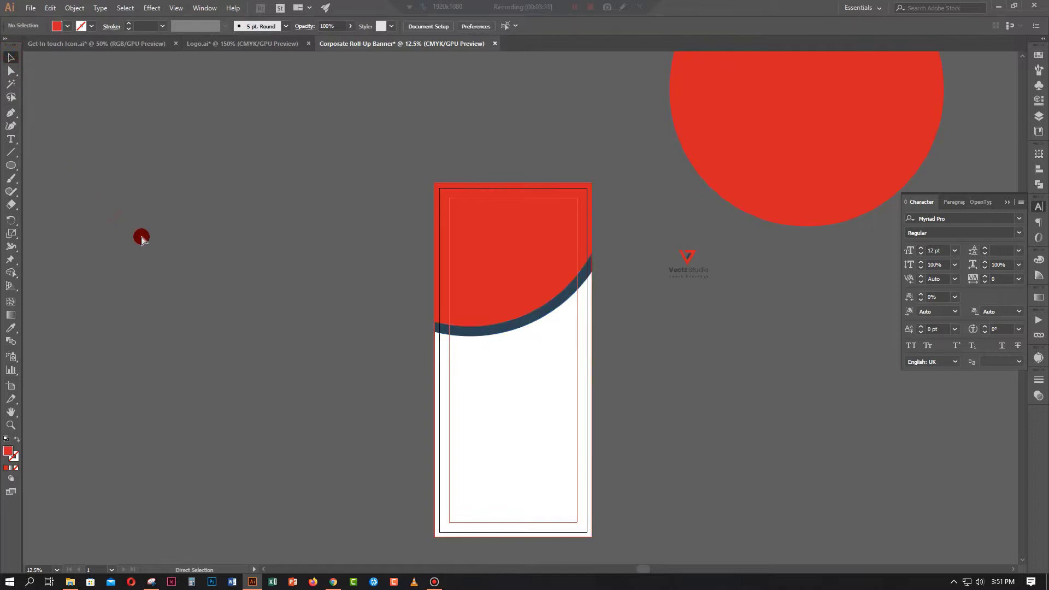
pyautogui.hotkey('ctrl', '+')
pyautogui.hotkey('ctrl', '-')
pyautogui.moveTo(346, 309); pyautogui.dragTo(272, 234)
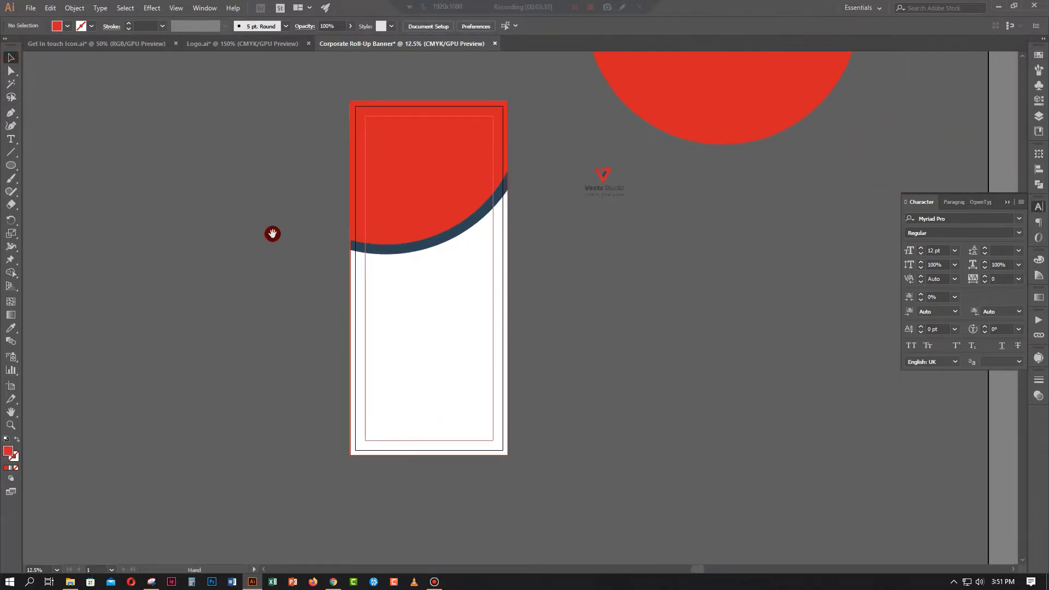
pyautogui.scroll(3, 272, 233)
# Load the city skyline photo from the Image > City folder via File > Place
pyautogui.click(417, 228)
pyautogui.click(34, 8)
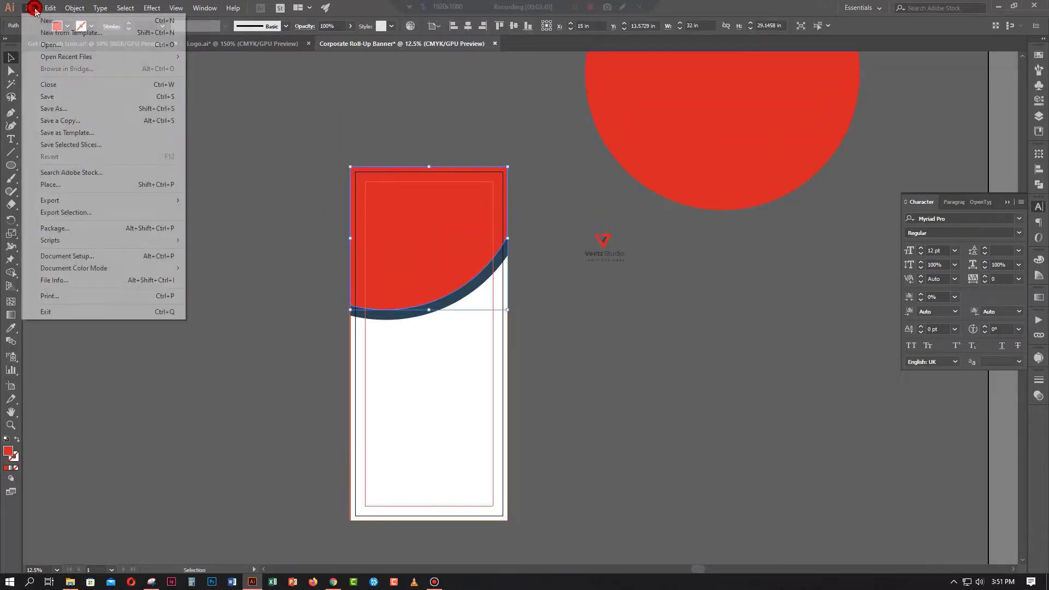
pyautogui.click(36, 184)
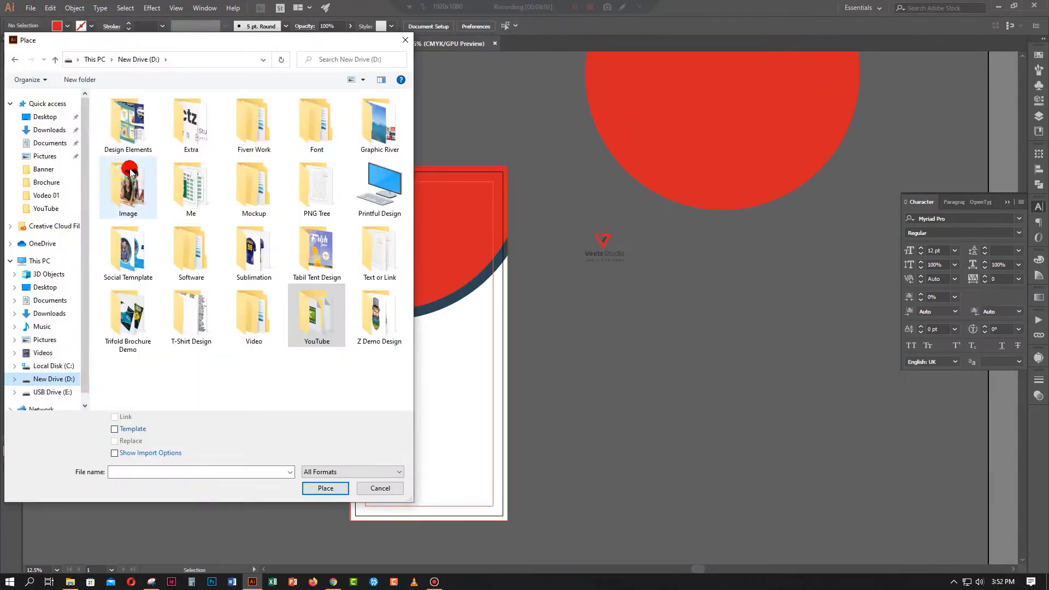
pyautogui.doubleClick(131, 185)
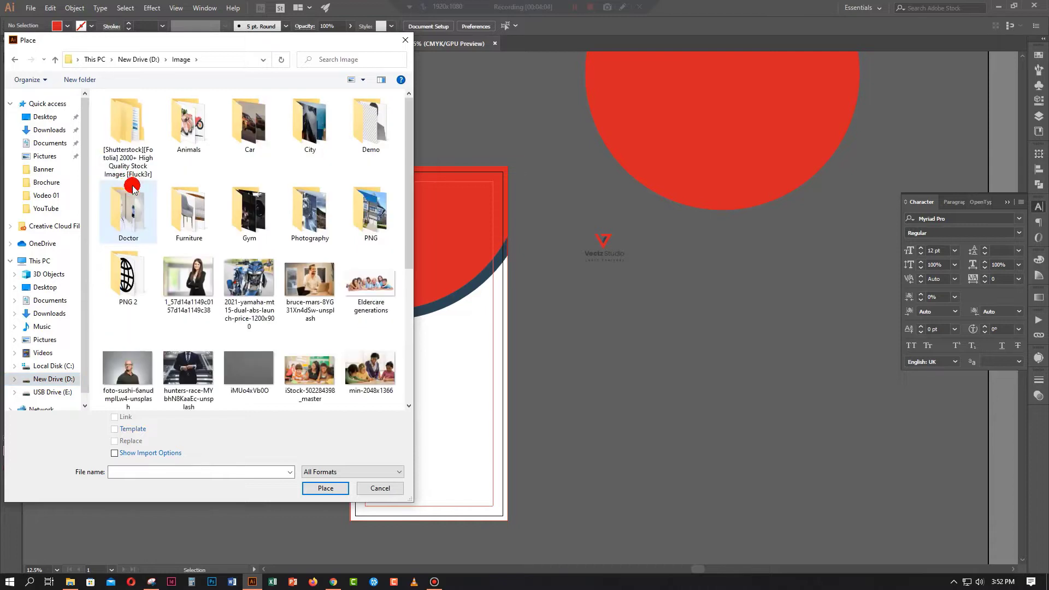
pyautogui.doubleClick(311, 125)
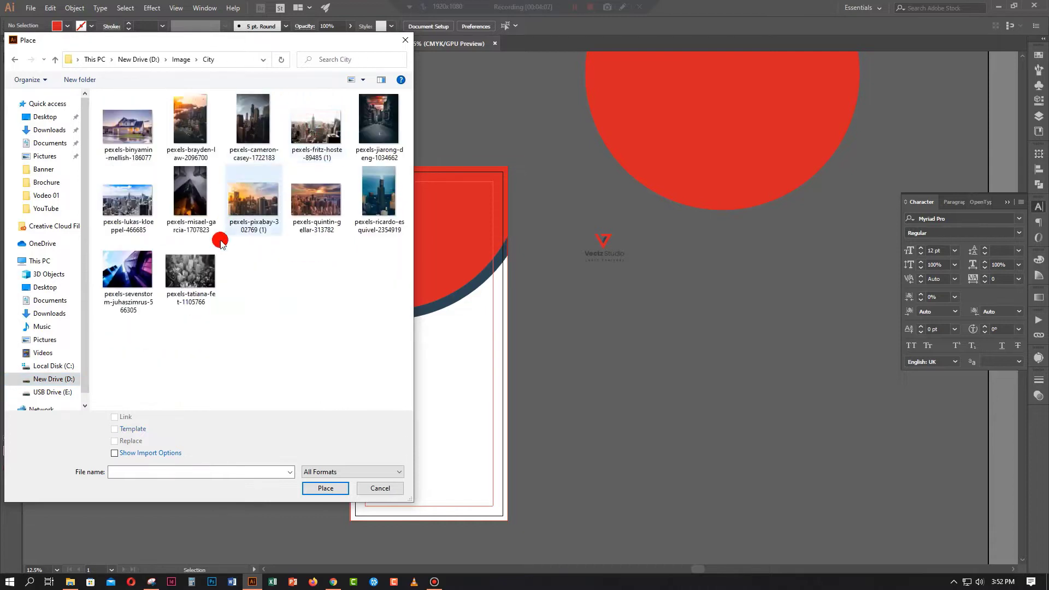
pyautogui.click(312, 130)
pyautogui.click(336, 487)
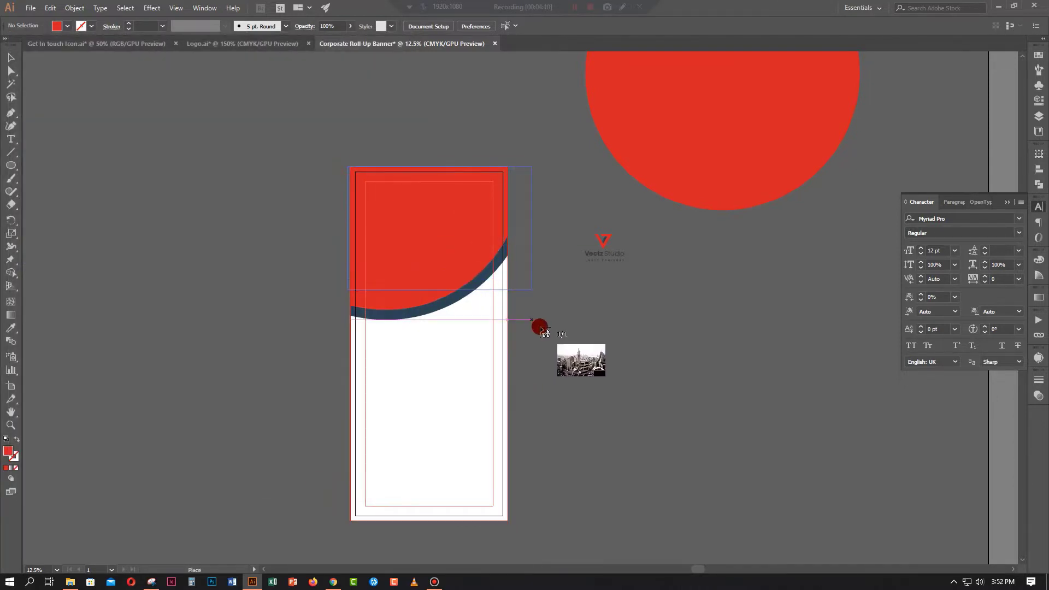
# Place the photo across the banner top, embed it, and layer the red header shape in front
pyautogui.moveTo(540, 328); pyautogui.dragTo(566, 345)
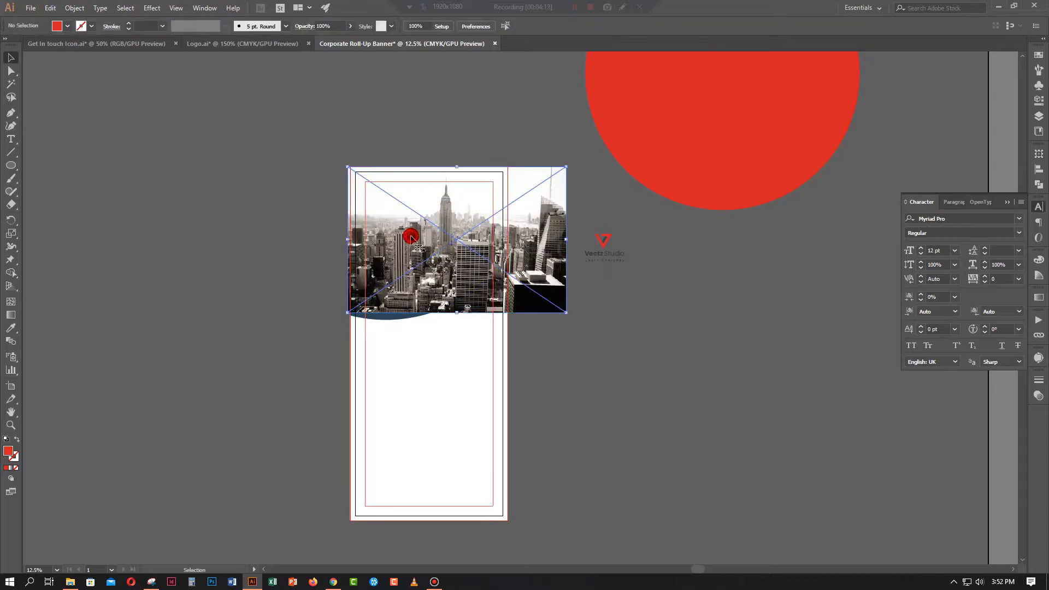
pyautogui.click(426, 233)
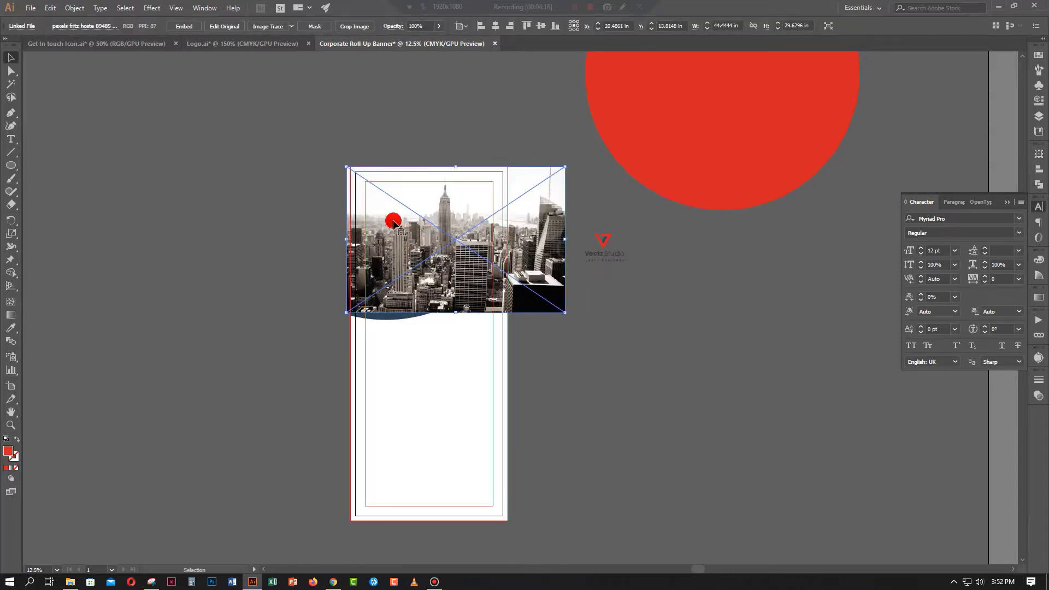
pyautogui.moveTo(426, 233)
pyautogui.mouseDown()
pyautogui.moveTo(440, 256)
pyautogui.moveTo(428, 257)
pyautogui.mouseUp()
pyautogui.click(184, 26)
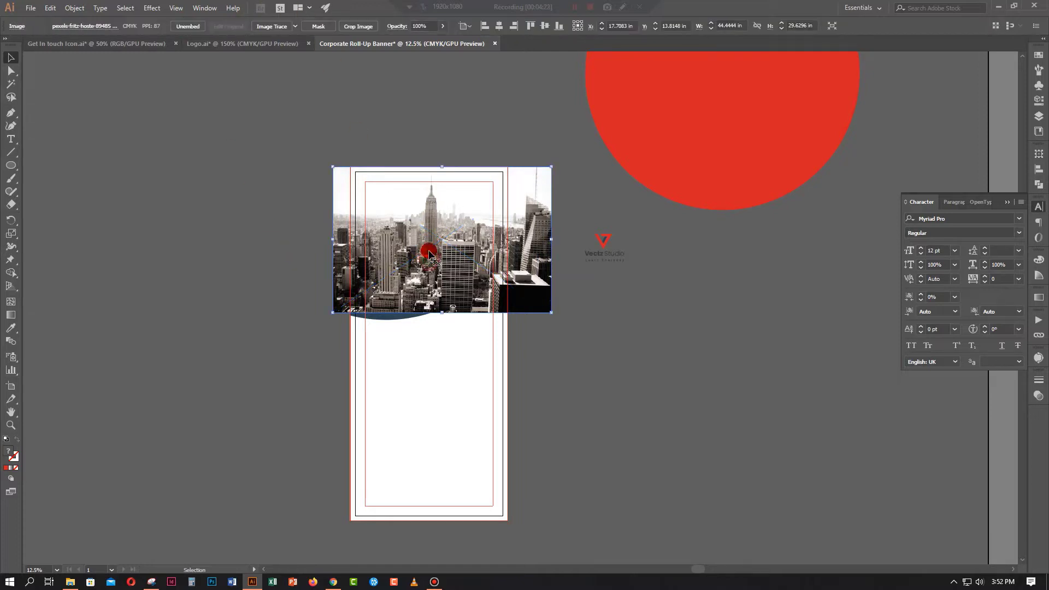
pyautogui.hotkey('ctrl', 'shift', '[')
# Set the red header shape to 70% opacity and clip the city photo to it
pyautogui.click(429, 254)
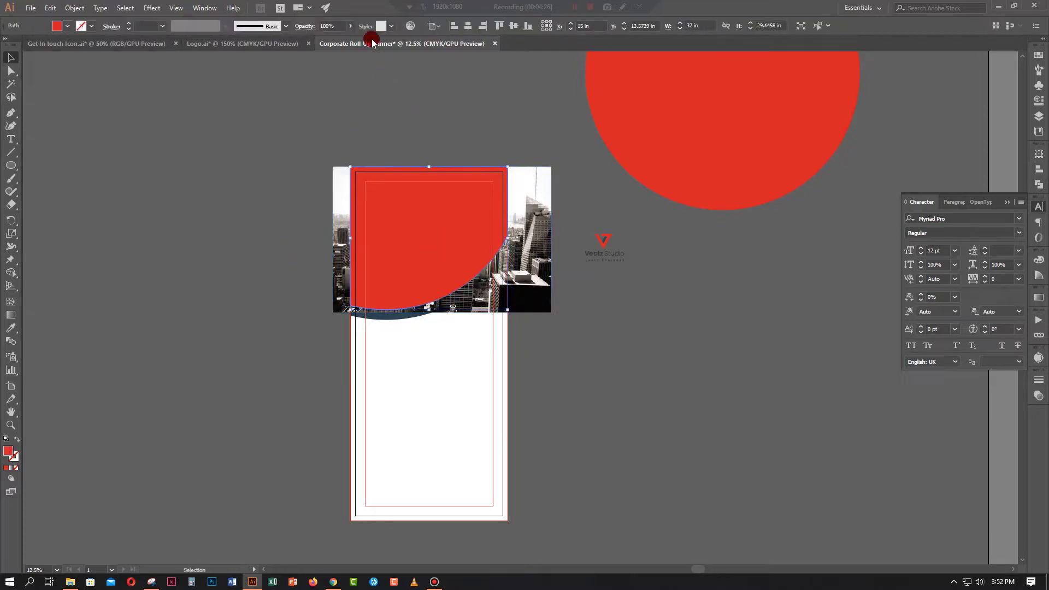
pyautogui.click(331, 26)
pyautogui.write('70')
pyautogui.press('Return')
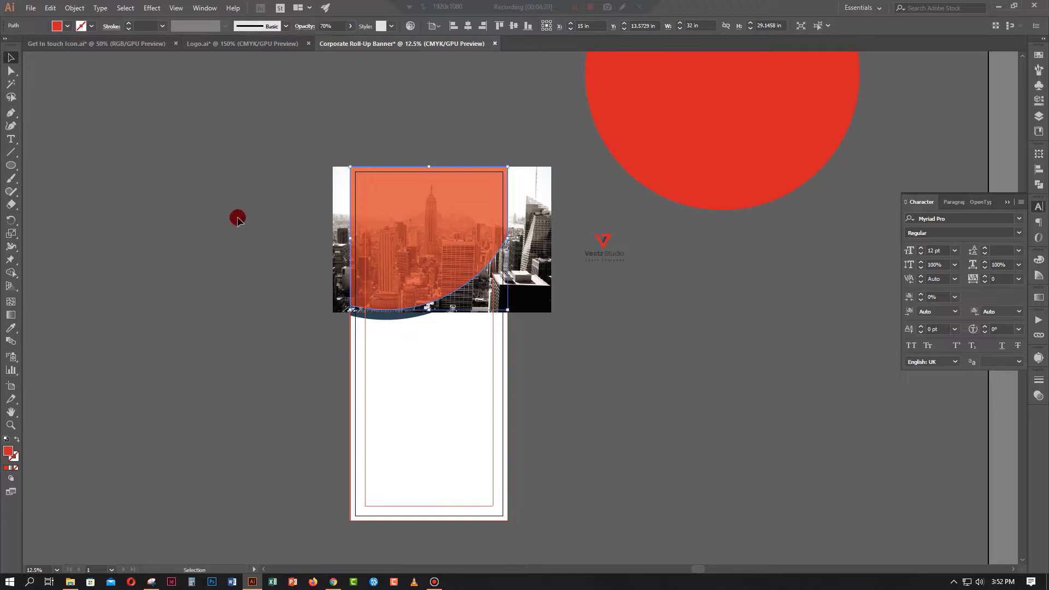
pyautogui.click(519, 215)
pyautogui.keyDown('shift'); pyautogui.click(456, 211); pyautogui.keyUp('shift')
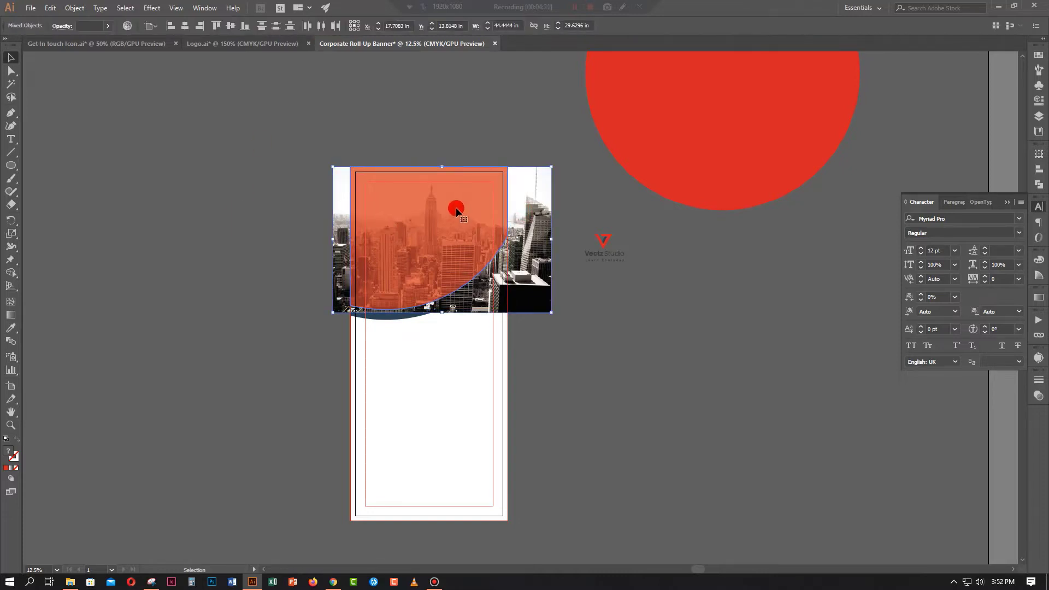
pyautogui.rightClick(535, 224)
pyautogui.click(573, 305)
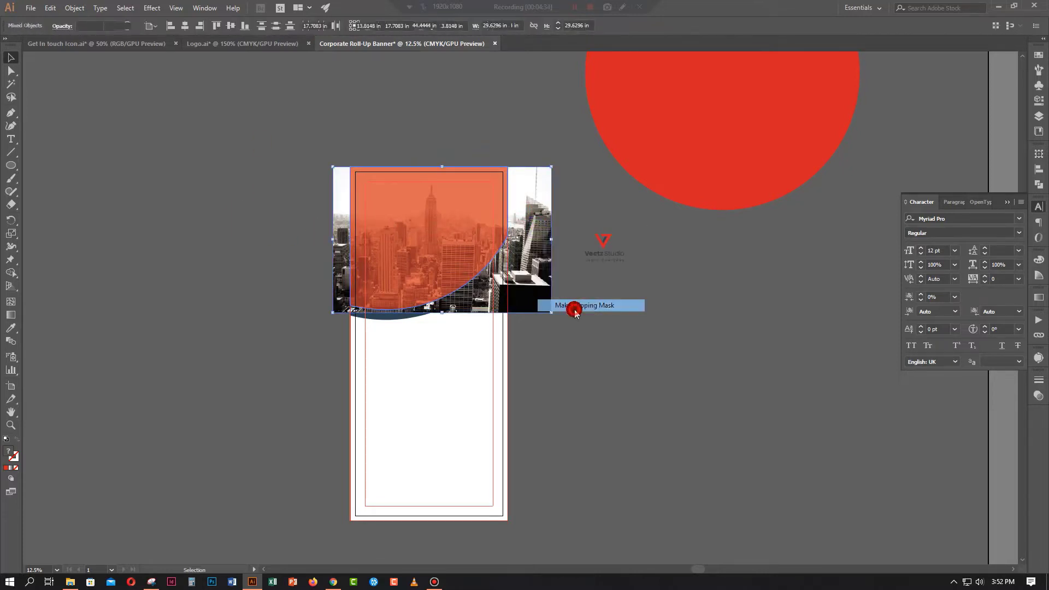
pyautogui.click(601, 354)
# Move the Vectz Studio logo to the banner's top-left and bring it to the front
pyautogui.hotkey('ctrl', '+')
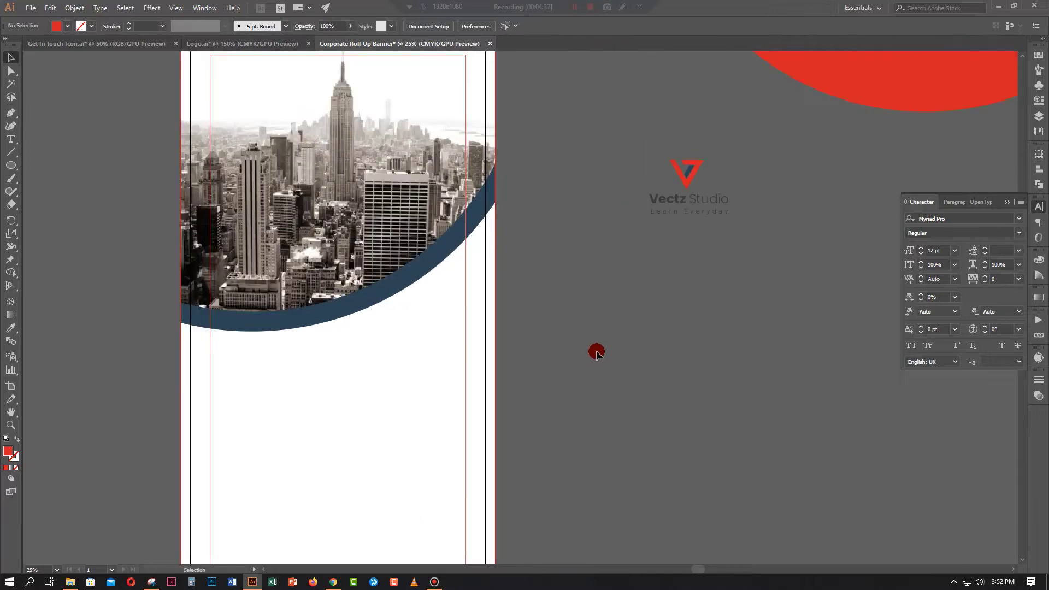
pyautogui.scroll(3, 609, 399)
pyautogui.hscroll(-2, 609, 398)
pyautogui.moveTo(750, 300)
pyautogui.mouseDown()
pyautogui.moveTo(308, 202)
pyautogui.moveTo(318, 199)
pyautogui.mouseUp()
pyautogui.rightClick(319, 199)
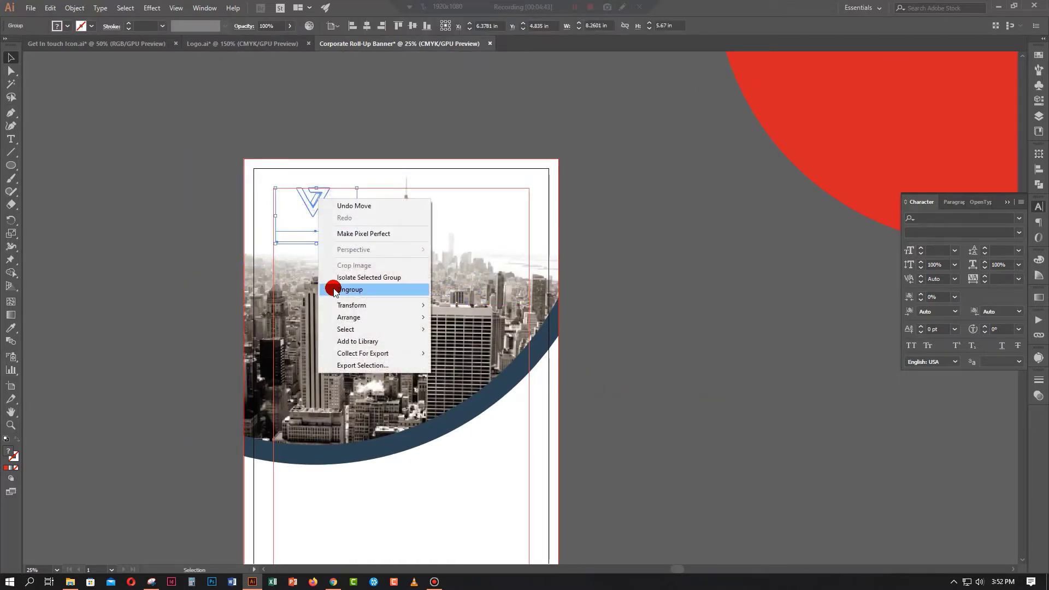
pyautogui.moveTo(349, 317)
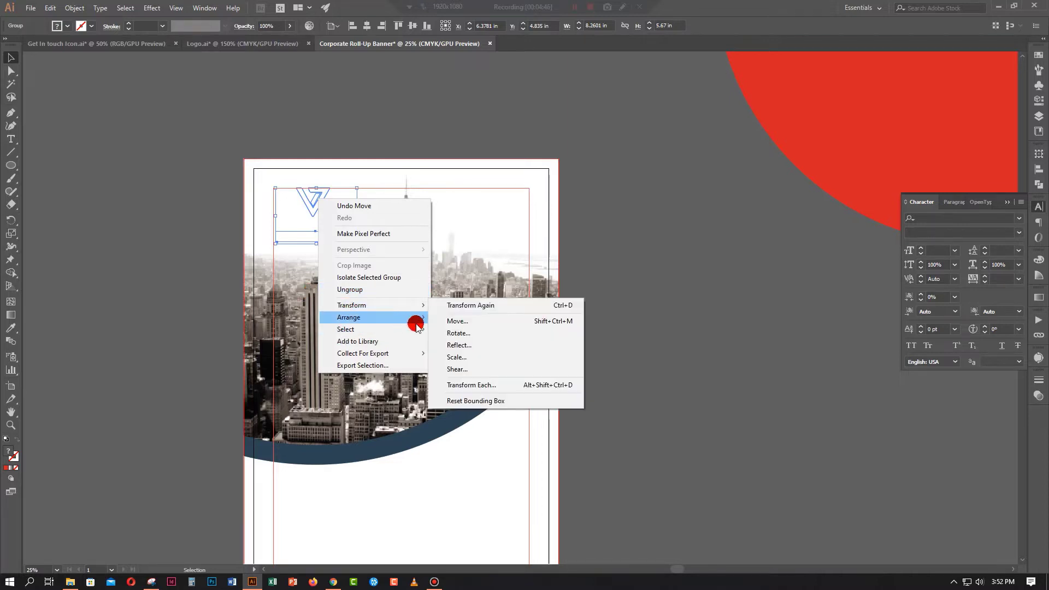
pyautogui.click(479, 313)
pyautogui.click(698, 336)
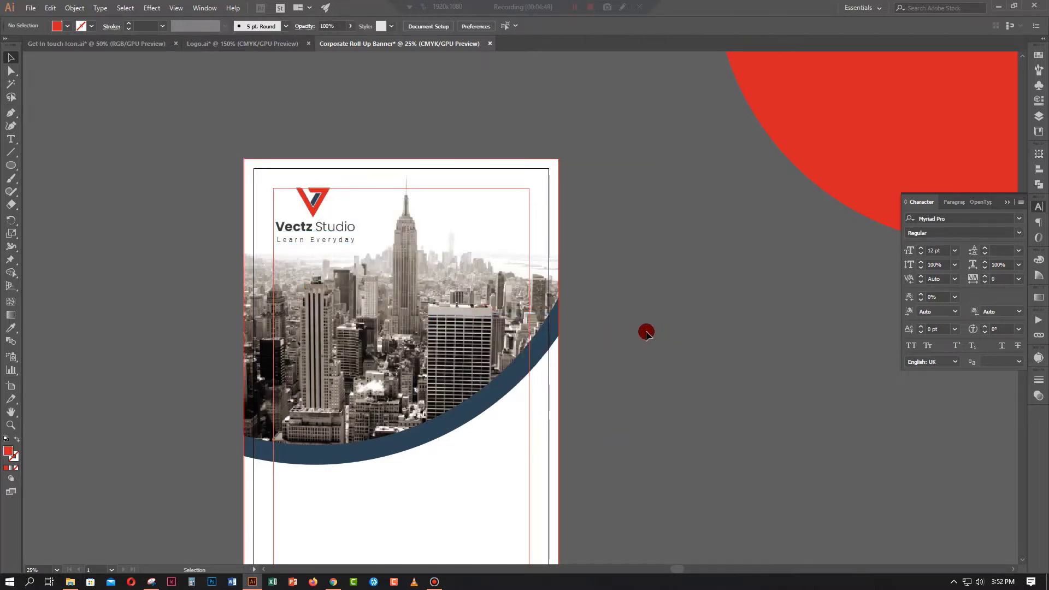
pyautogui.click(503, 369)
pyautogui.click(10, 328)
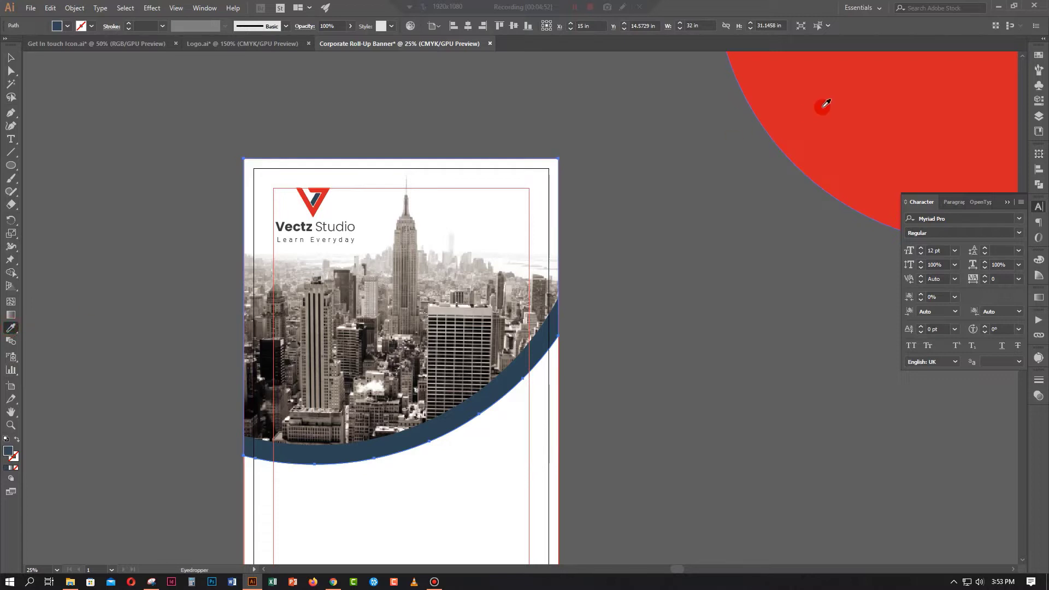
# Give the curved band under the photo the red circle's colour
pyautogui.click(825, 104)
pyautogui.click(11, 57)
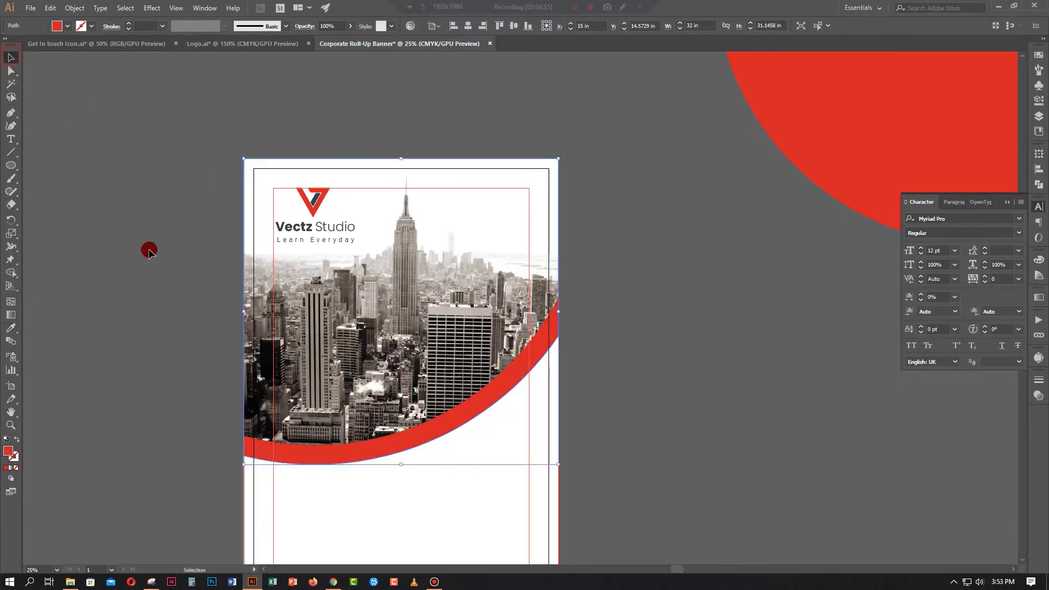
pyautogui.click(150, 249)
pyautogui.hotkey('ctrl', '-')
pyautogui.hotkey('ctrl', '+')
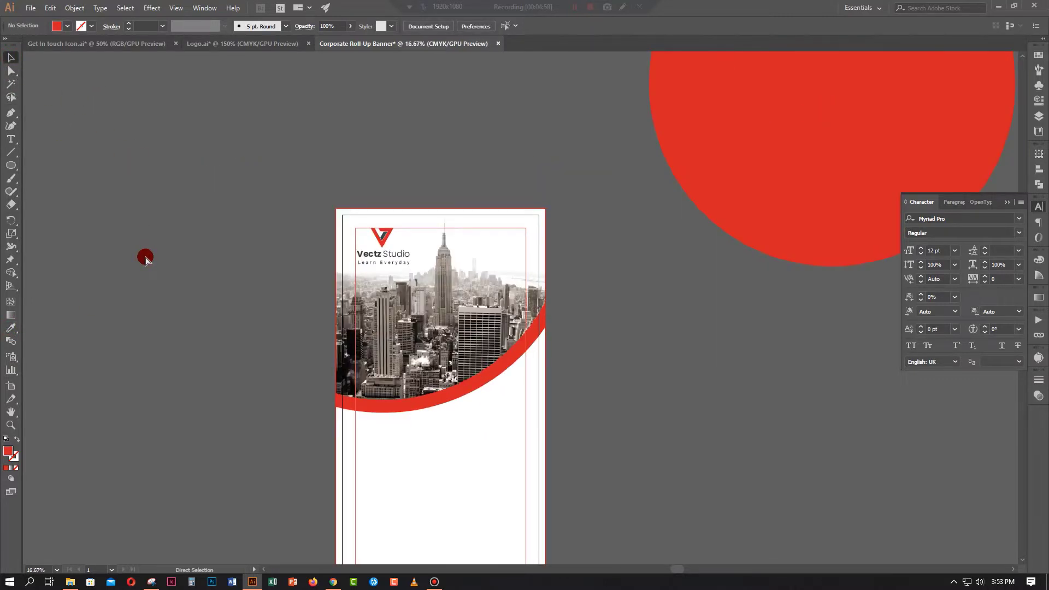
# Move the large red circle over the banner top and place a copy lower-left
pyautogui.scroll(1, 723, 175)
pyautogui.moveTo(723, 176); pyautogui.dragTo(625, 235)
pyautogui.scroll(-3, 674, 355)
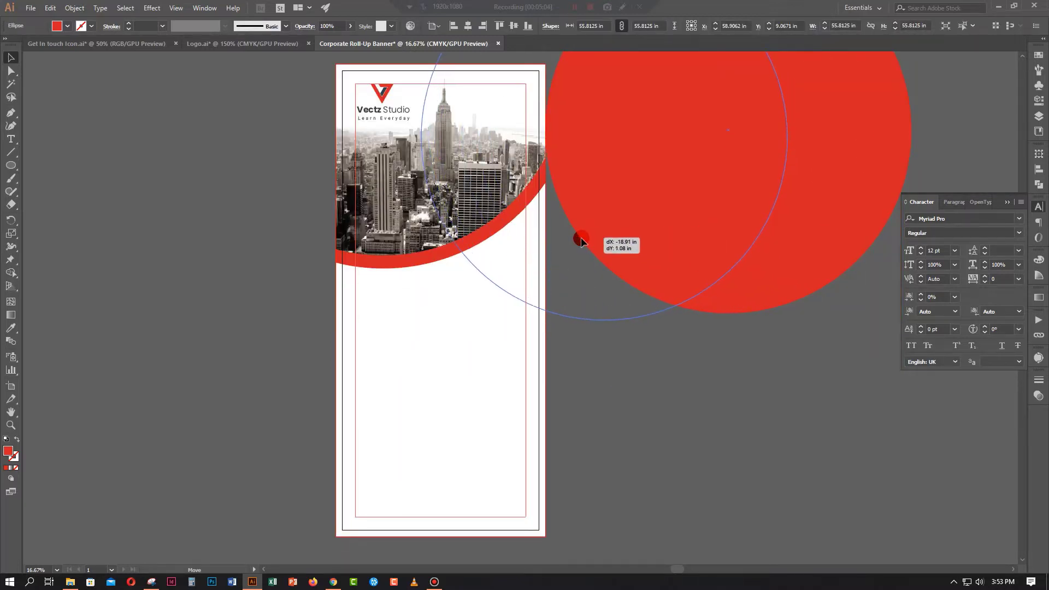
pyautogui.moveTo(626, 236); pyautogui.dragTo(581, 240)
pyautogui.hotkey('ctrl', '-')
pyautogui.scroll(-3, 581, 237)
pyautogui.scroll(-3, 533, 195)
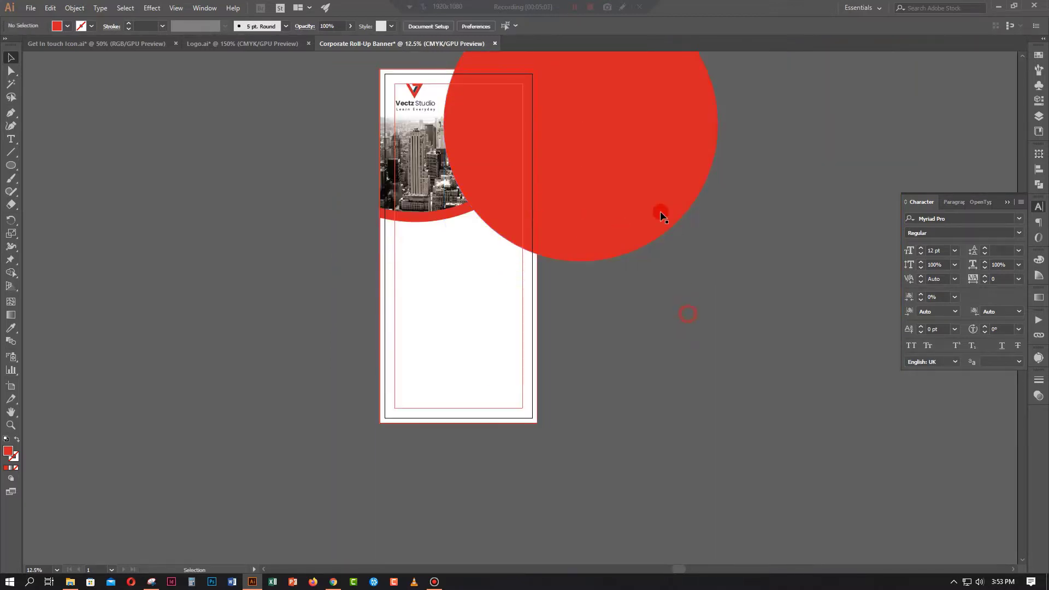
pyautogui.moveTo(633, 166)
pyautogui.mouseDown()
pyautogui.moveTo(487, 332)
pyautogui.moveTo(483, 358)
pyautogui.moveTo(493, 367)
pyautogui.mouseUp()
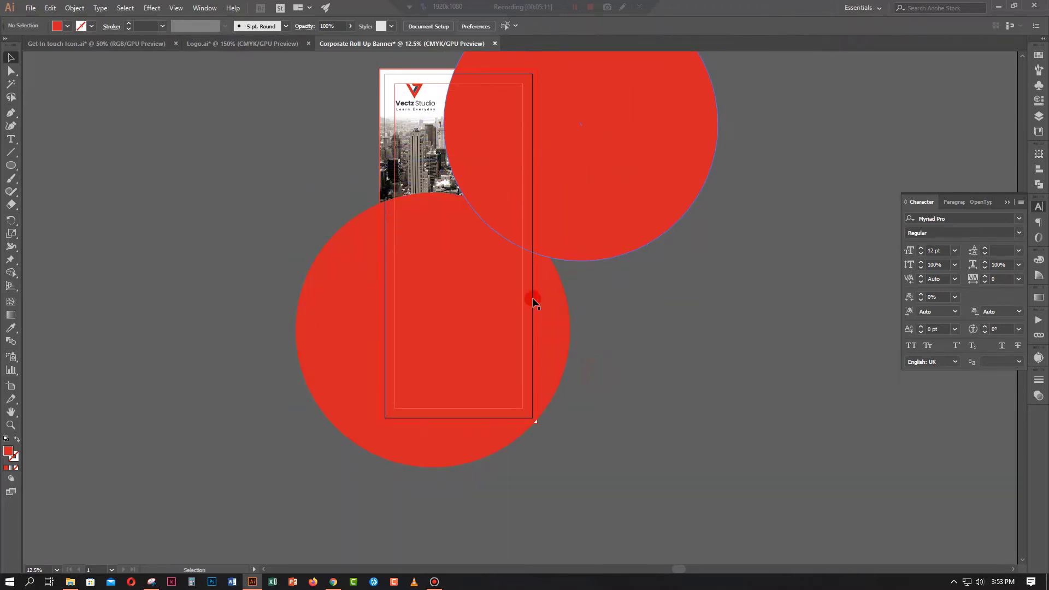
# Carve the lower circle away with Shape Builder and trim the red shape to the banner edges
pyautogui.keyDown('shift'); pyautogui.click(504, 341); pyautogui.keyUp('shift')
pyautogui.click(11, 272)
pyautogui.keyDown('alt'); pyautogui.click(498, 226); pyautogui.keyUp('alt')
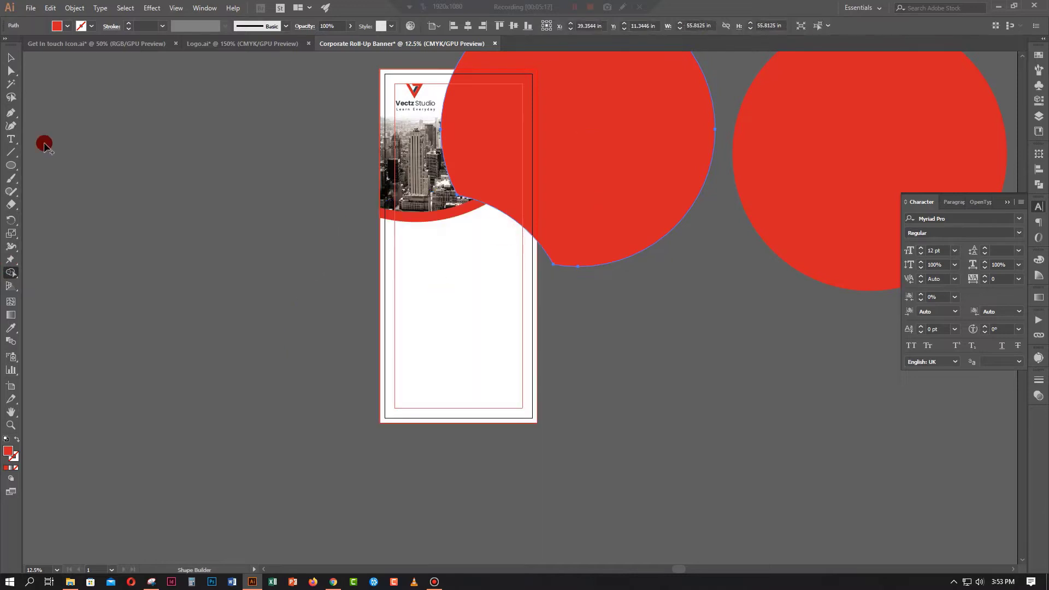
pyautogui.press('v')
pyautogui.moveTo(295, 218); pyautogui.dragTo(579, 298)
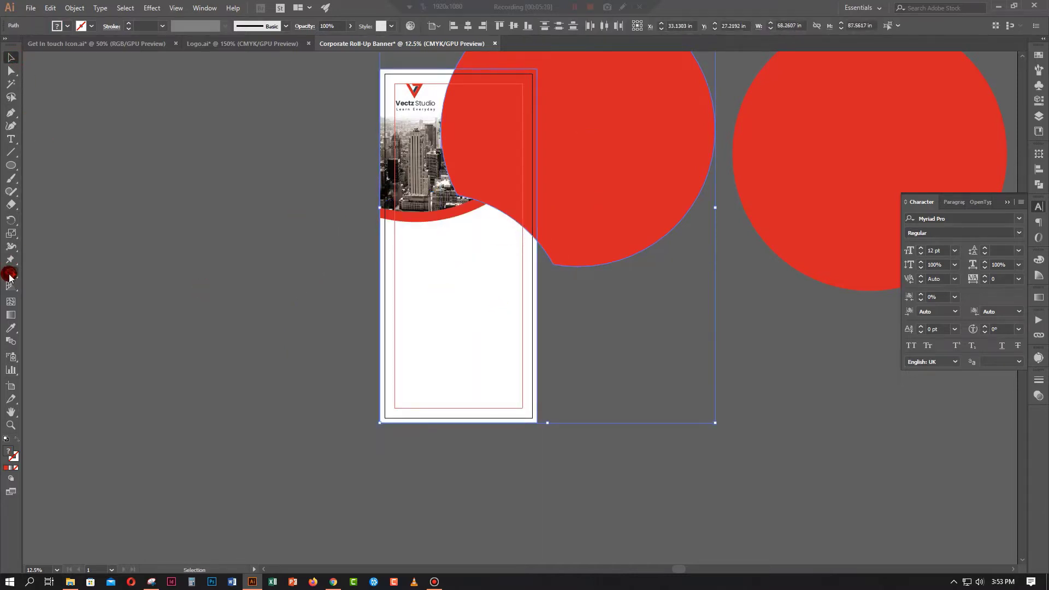
pyautogui.keyDown('alt'); pyautogui.click(595, 205); pyautogui.keyUp('alt')
pyautogui.press('v')
pyautogui.click(110, 169)
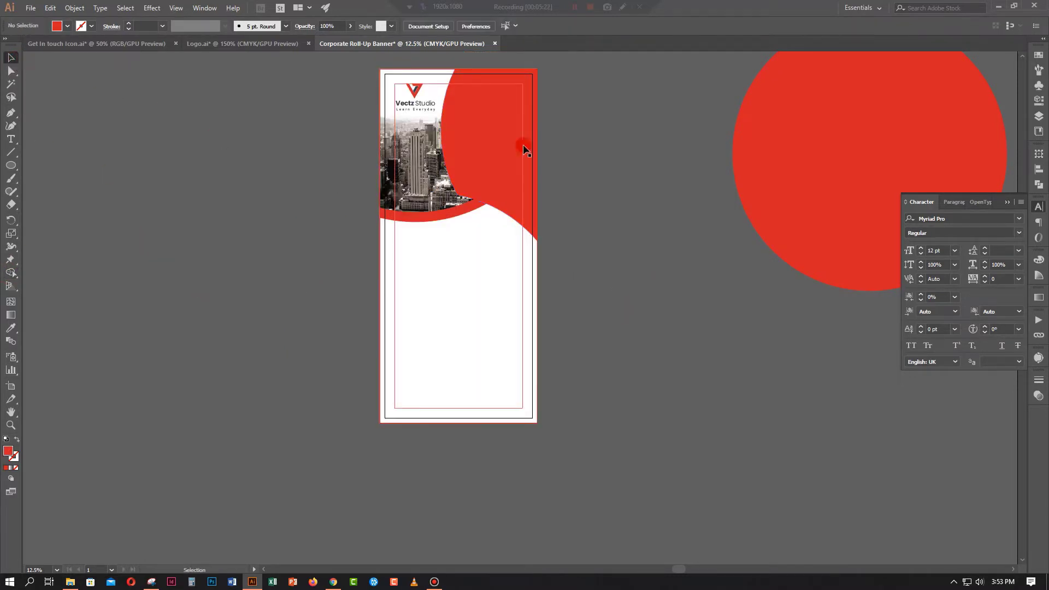
# Send the red wedge behind the city photo while keeping it visible
pyautogui.press('a')
pyautogui.click(508, 157)
pyautogui.hotkey('ctrl', '[')
pyautogui.hotkey('ctrl', '[')
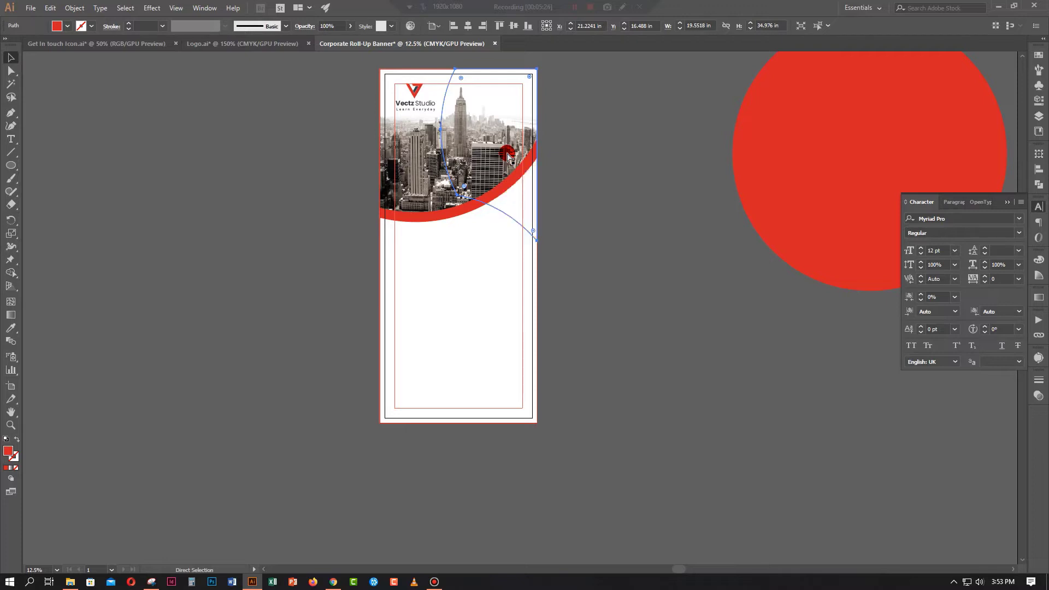
pyautogui.hotkey('ctrl', 'z')
pyautogui.press('v')
pyautogui.hotkey('ctrl', '+')
pyautogui.hotkey('ctrl', '+')
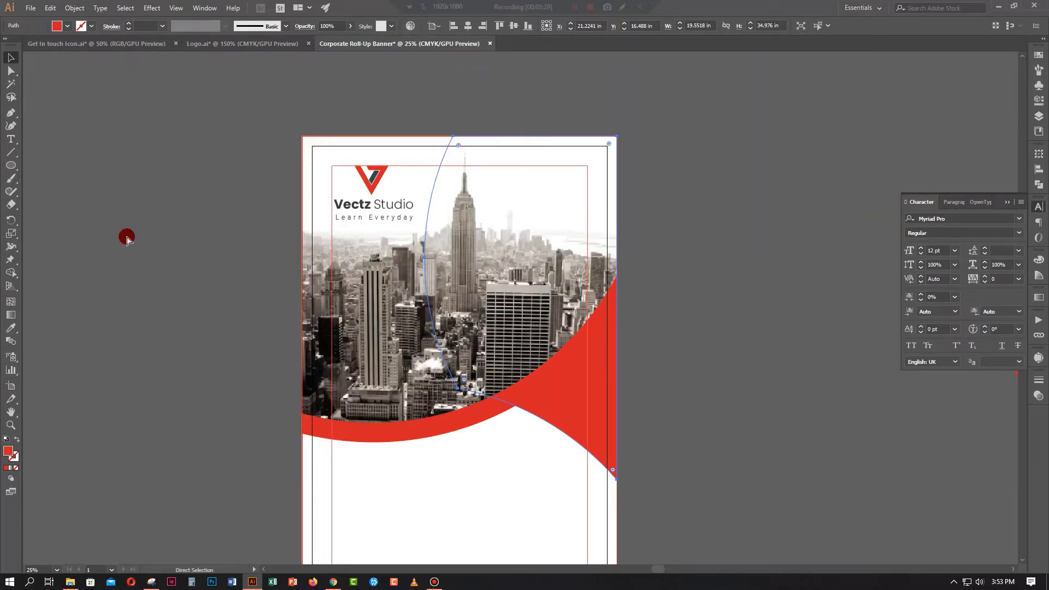
pyautogui.hotkey('ctrl', '+')
# Colour the wedge with the logo's navy
pyautogui.click(10, 327)
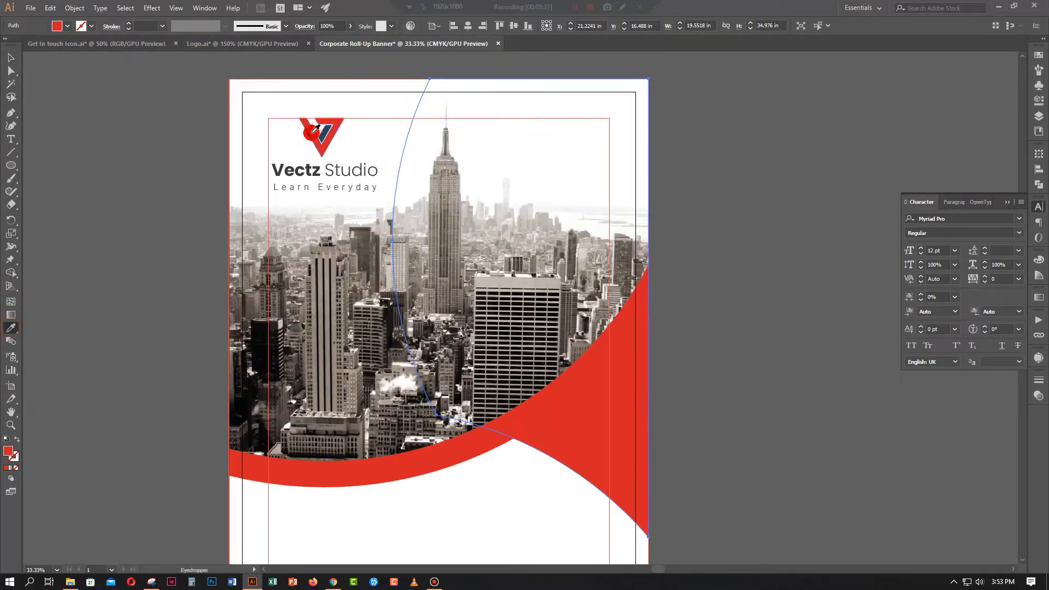
pyautogui.click(326, 130)
pyautogui.press('v')
pyautogui.click(93, 171)
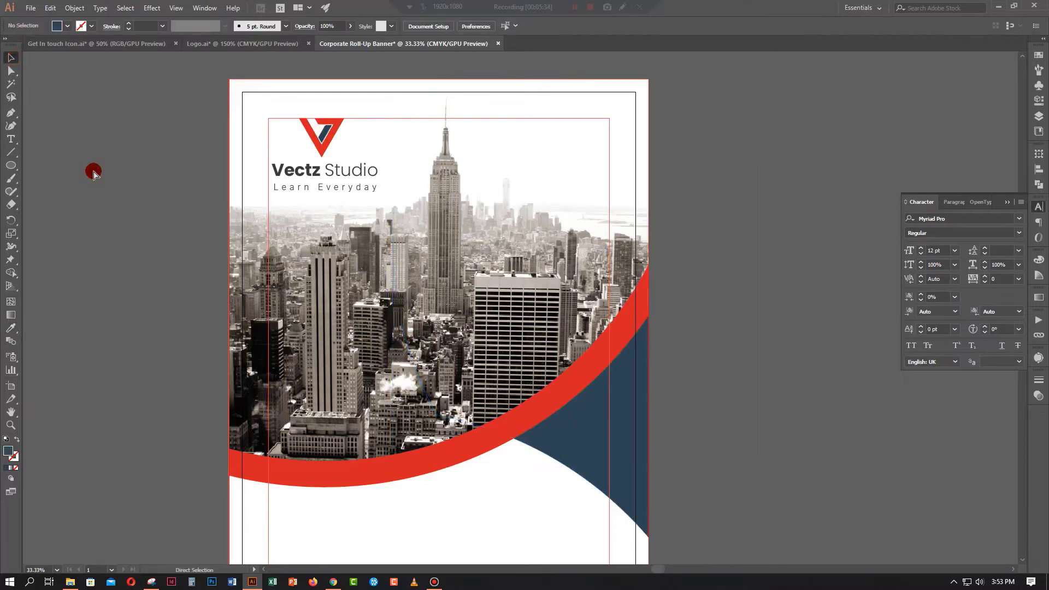
pyautogui.hotkey('ctrl', '-')
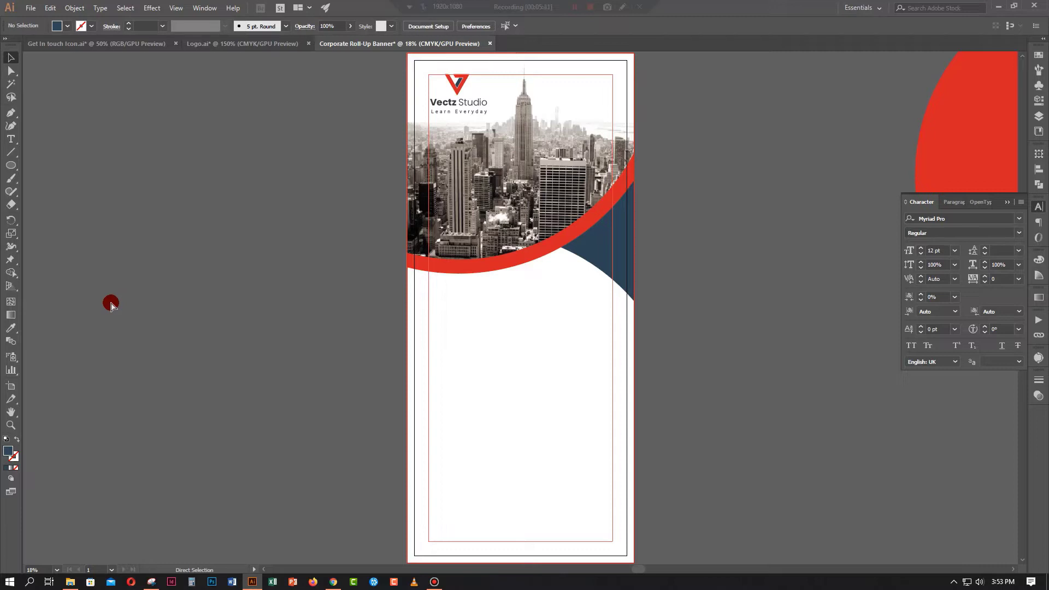
# Drag the three icons from Get In touch Icon.ai into the banner document
pyautogui.click(116, 48)
pyautogui.click(531, 357)
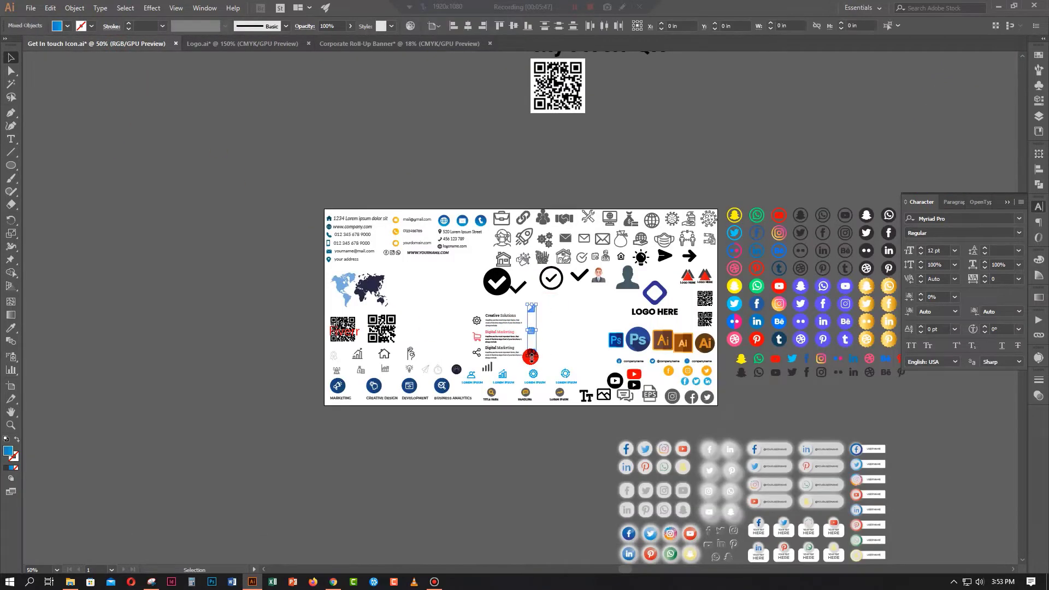
pyautogui.press('a')
pyautogui.moveTo(531, 358); pyautogui.dragTo(188, 143)
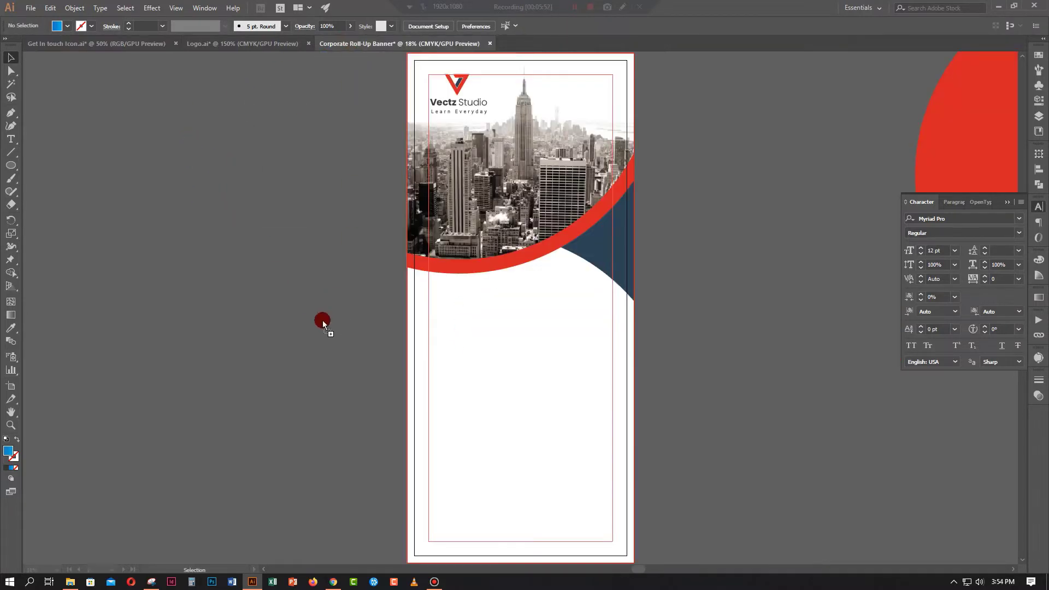
pyautogui.moveTo(189, 143); pyautogui.dragTo(284, 321)
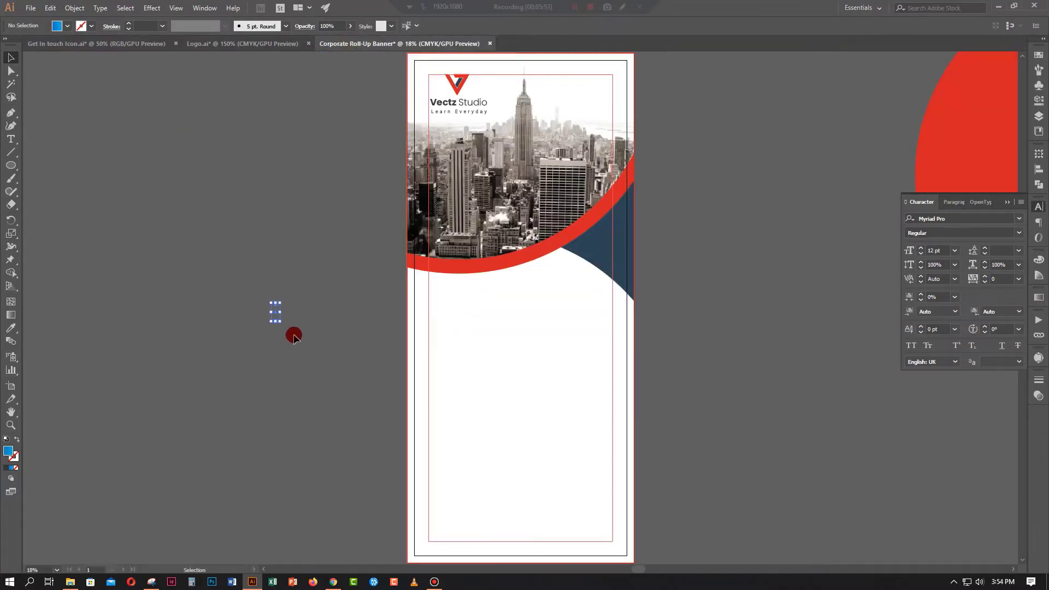
# Stack the icons down the banner's left side and start a text line below the header
pyautogui.click(345, 414)
pyautogui.scroll(-2, 338, 406)
pyautogui.scroll(-2, 337, 405)
pyautogui.moveTo(298, 191); pyautogui.dragTo(436, 250)
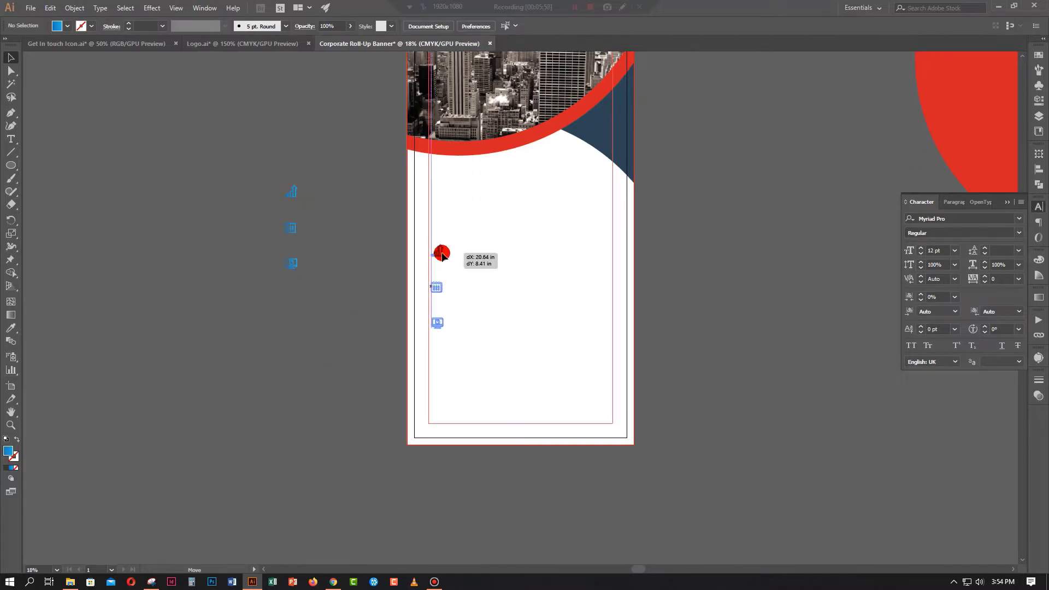
pyautogui.click(341, 308)
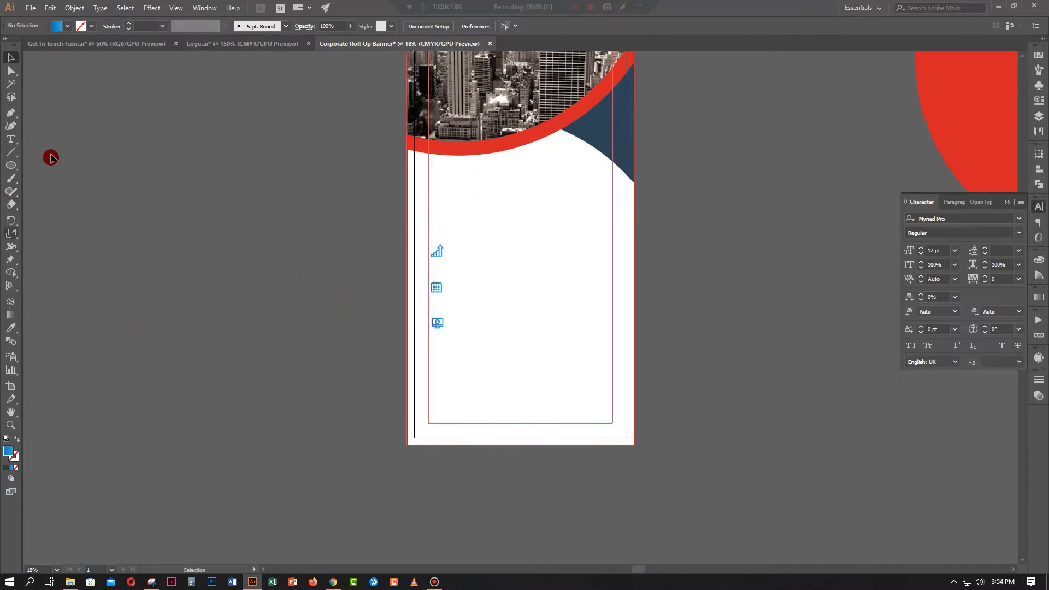
pyautogui.click(10, 139)
pyautogui.click(432, 188)
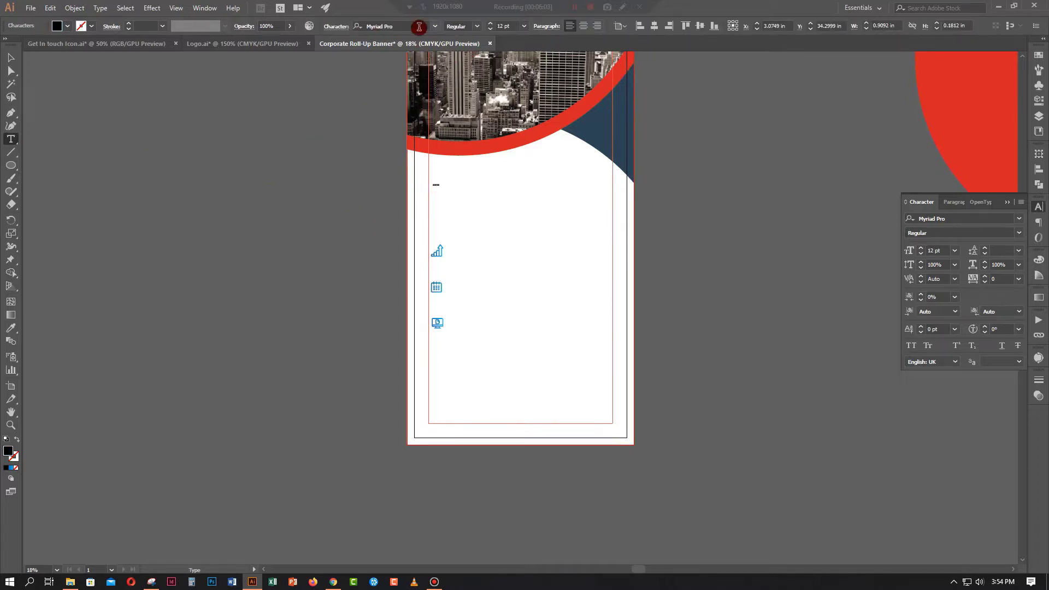
# Set the text to Oswald Heavy at 100 pt and replace the placeholder with MODERN ROLLUP BANNER SERVICES
pyautogui.click(419, 27)
pyautogui.write('s')
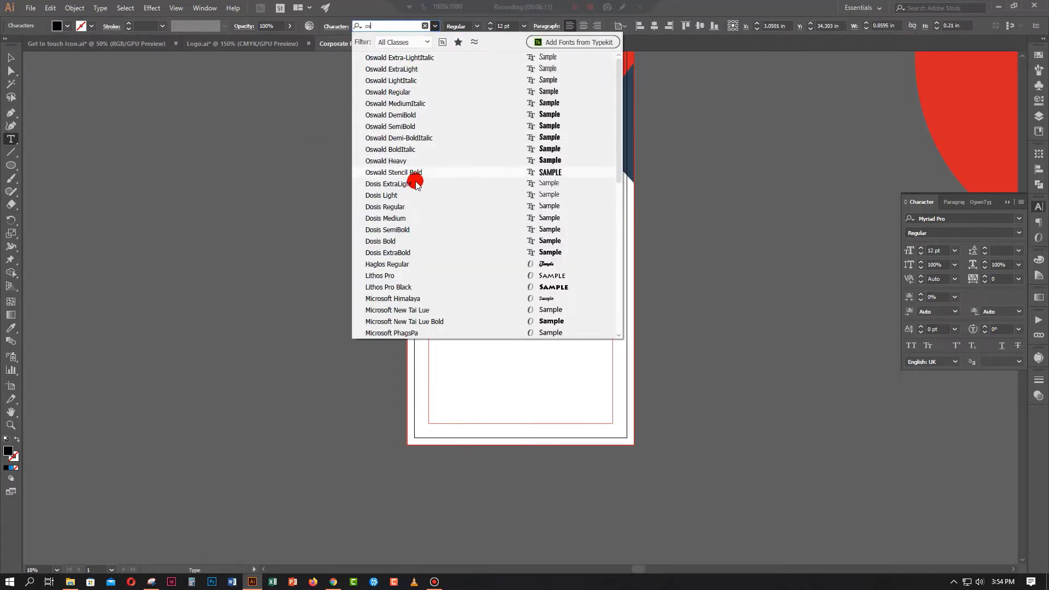
pyautogui.click(399, 161)
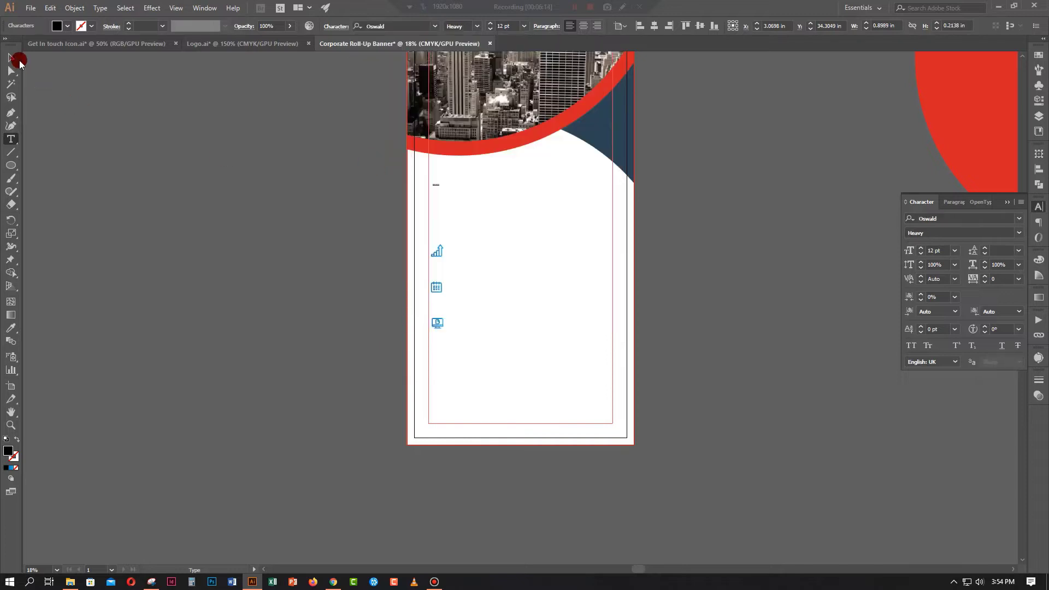
pyautogui.click(496, 26)
pyautogui.write('00')
pyautogui.press('Return')
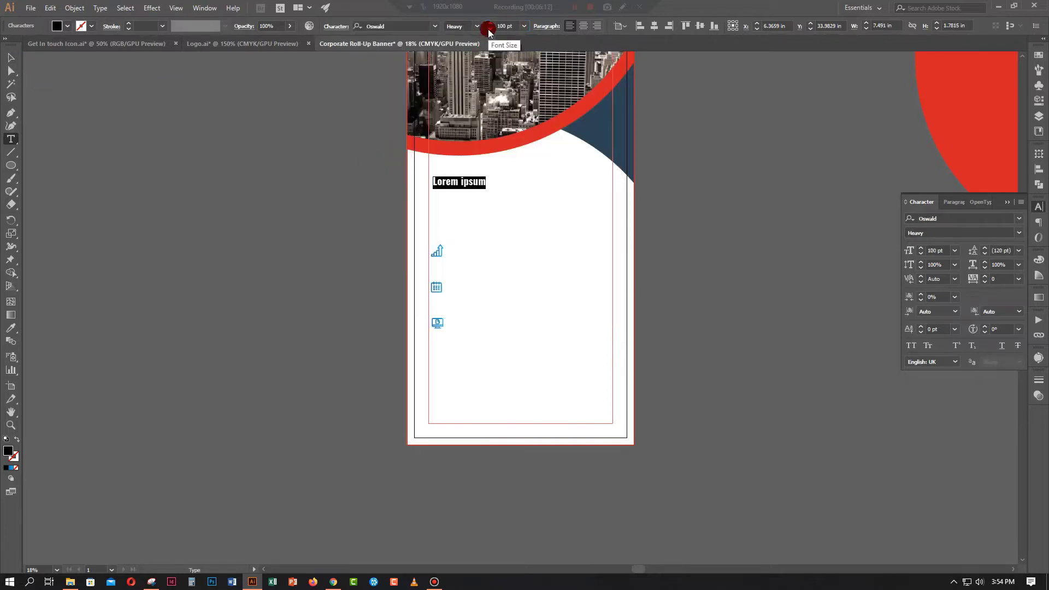
pyautogui.tripleClick(448, 182)
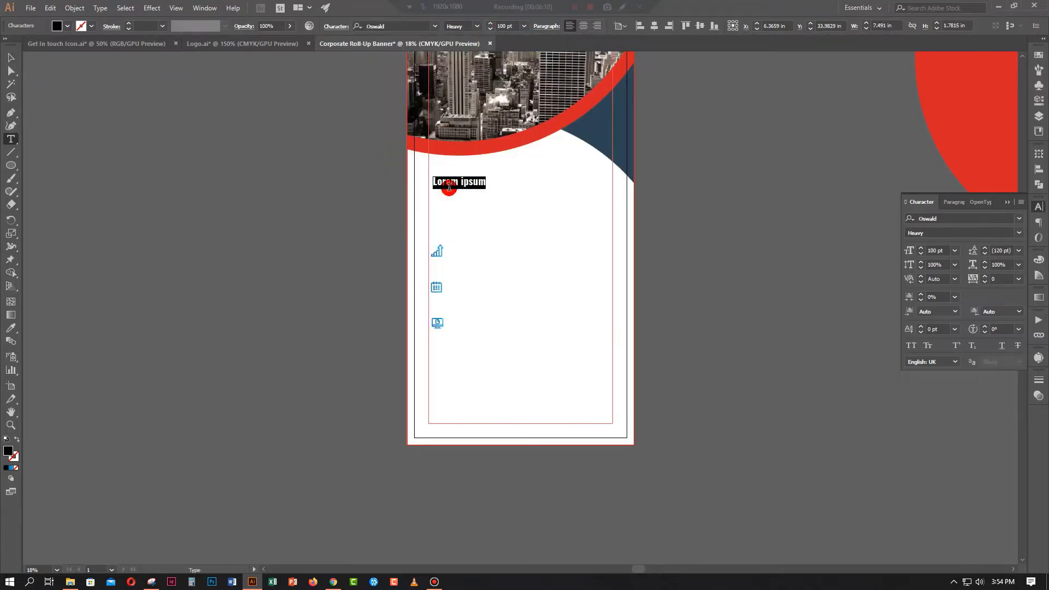
pyautogui.write('MODERN')
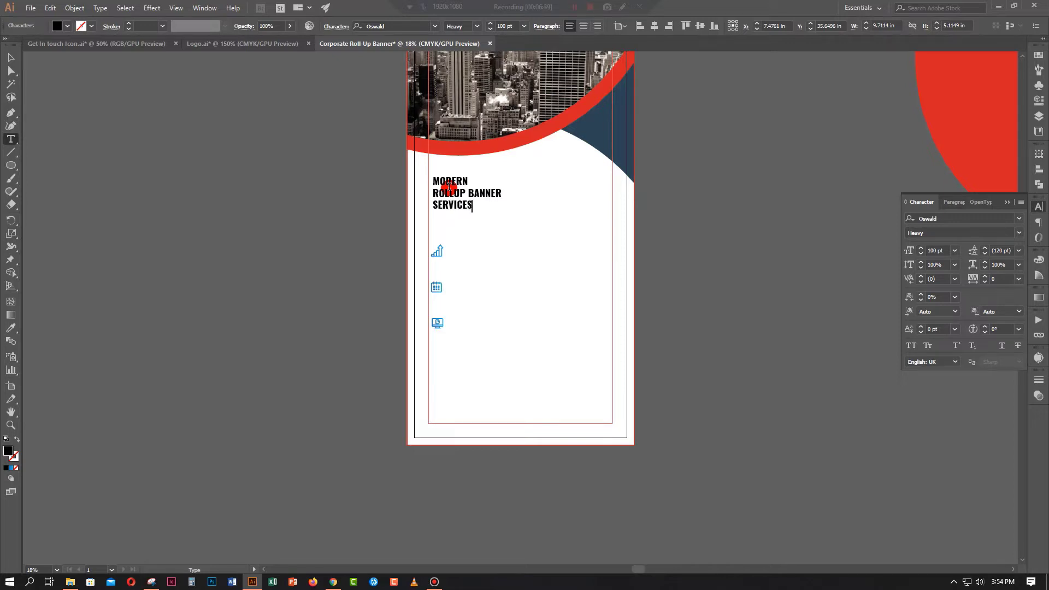
pyautogui.click(11, 57)
pyautogui.click(112, 262)
# Nudge the headline left and give SERVICES a lighter regular Oswald weight
pyautogui.moveTo(448, 192); pyautogui.dragTo(553, 194)
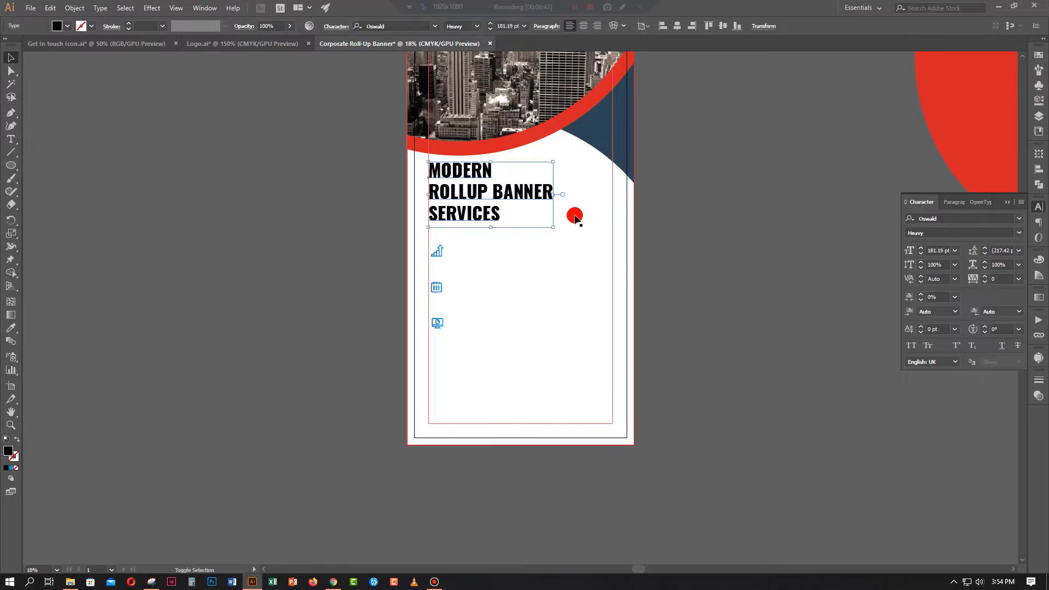
pyautogui.click(911, 240)
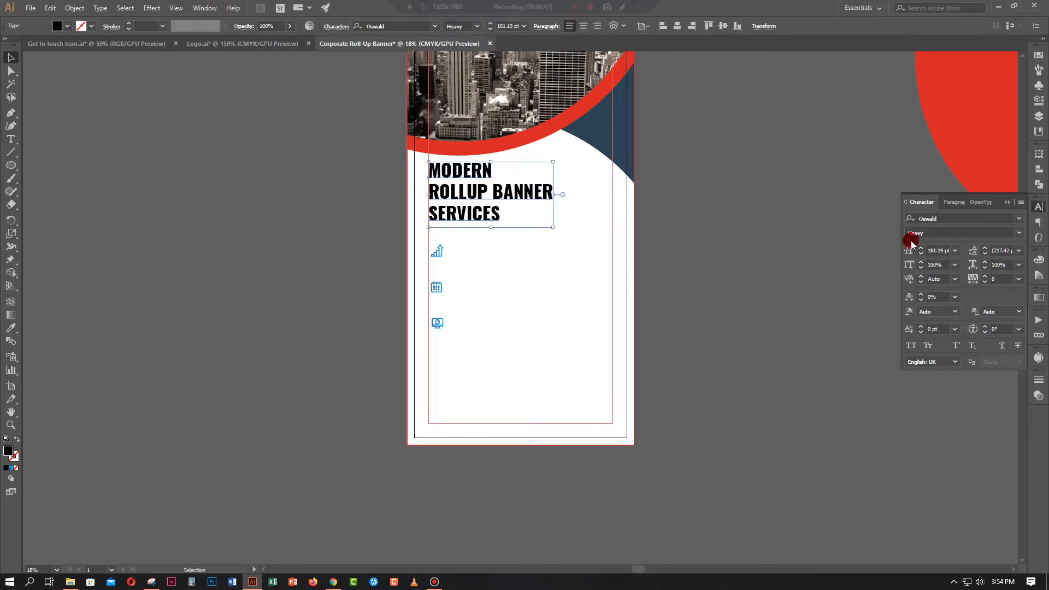
pyautogui.click(10, 139)
pyautogui.moveTo(500, 213); pyautogui.dragTo(395, 212)
pyautogui.click(477, 26)
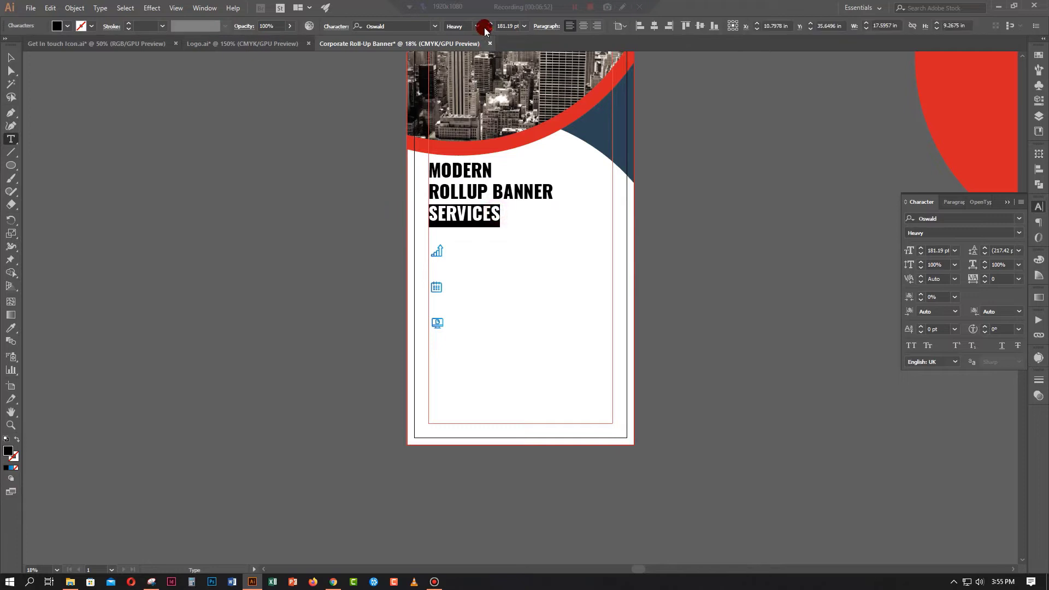
pyautogui.click(477, 76)
pyautogui.press('Escape')
# Set the headline line spacing to 222 pt, then tighten it to 194 pt
pyautogui.click(66, 81)
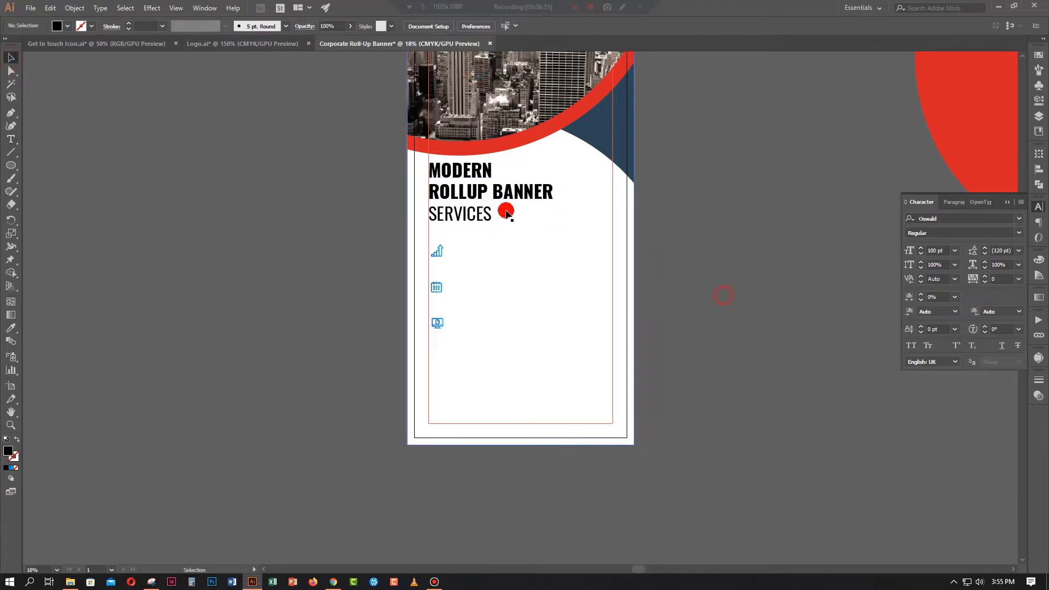
pyautogui.click(506, 215)
pyautogui.write('222')
pyautogui.press('Return')
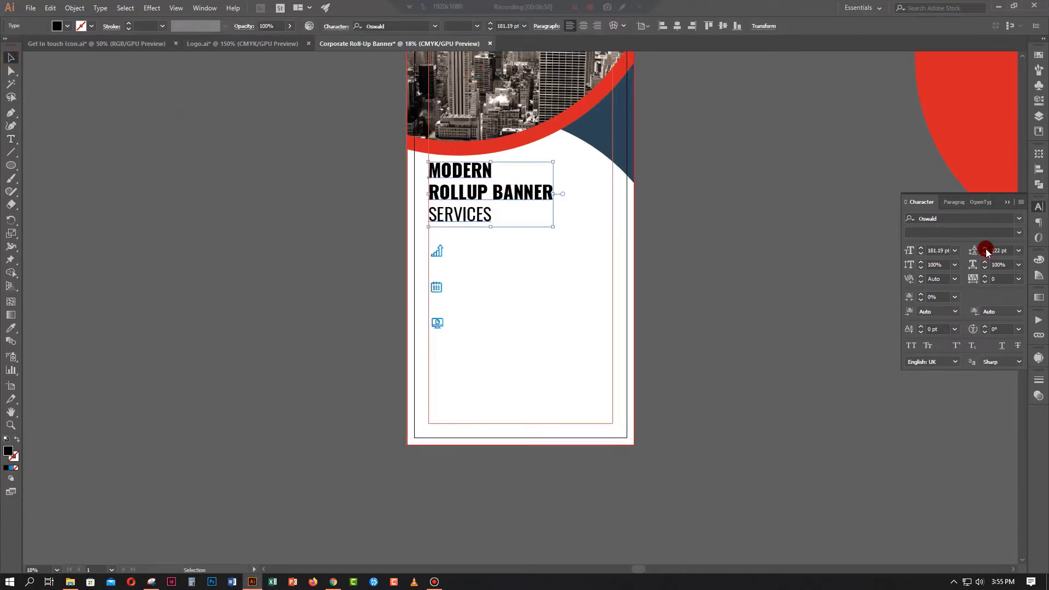
pyautogui.click(984, 252)
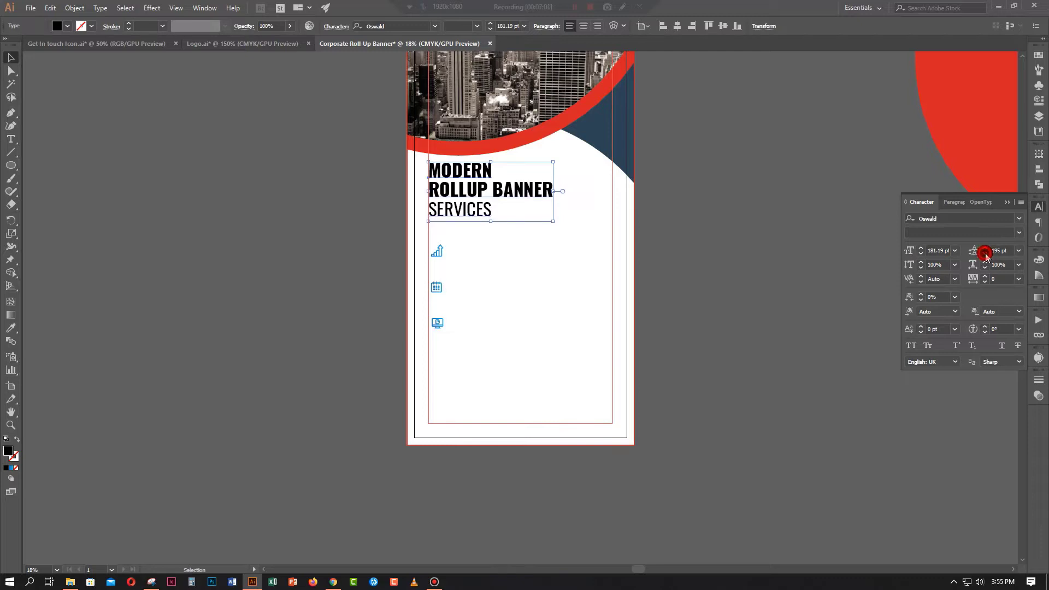
# Colour the title red by sampling the header curve
pyautogui.click(11, 324)
pyautogui.click(403, 164)
pyautogui.press('v')
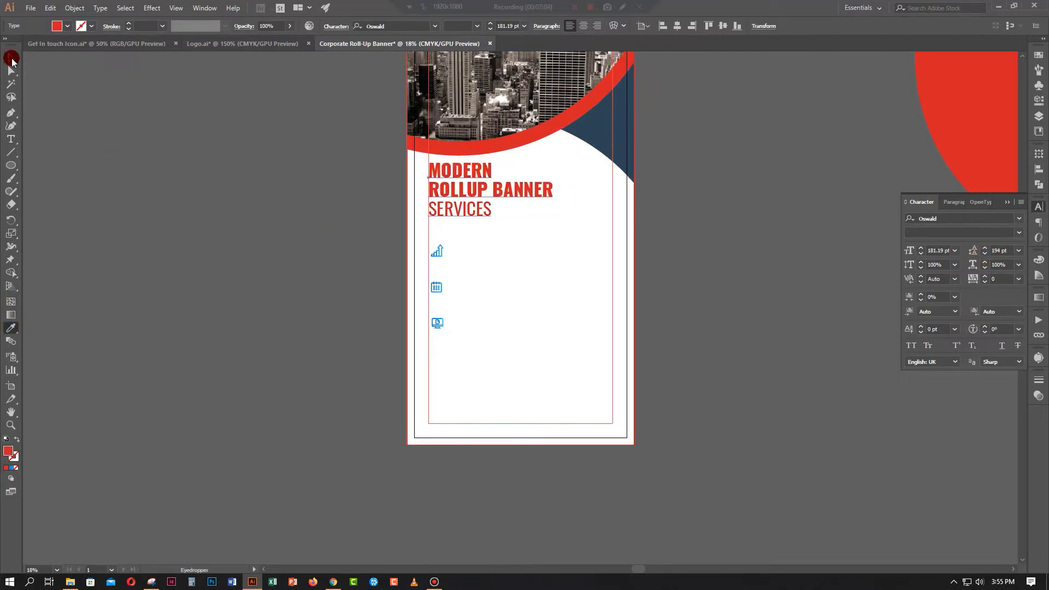
pyautogui.click(147, 233)
# Move the title down slightly and enlarge it
pyautogui.scroll(1, 411, 329)
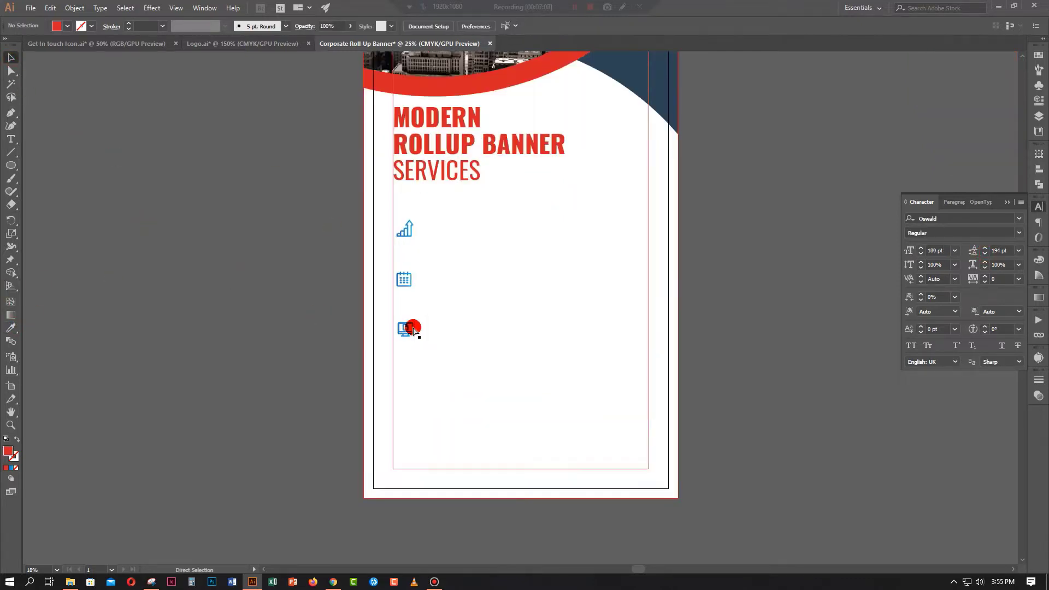
pyautogui.scroll(1, 411, 329)
pyautogui.scroll(2, 415, 322)
pyautogui.moveTo(381, 195); pyautogui.dragTo(381, 208)
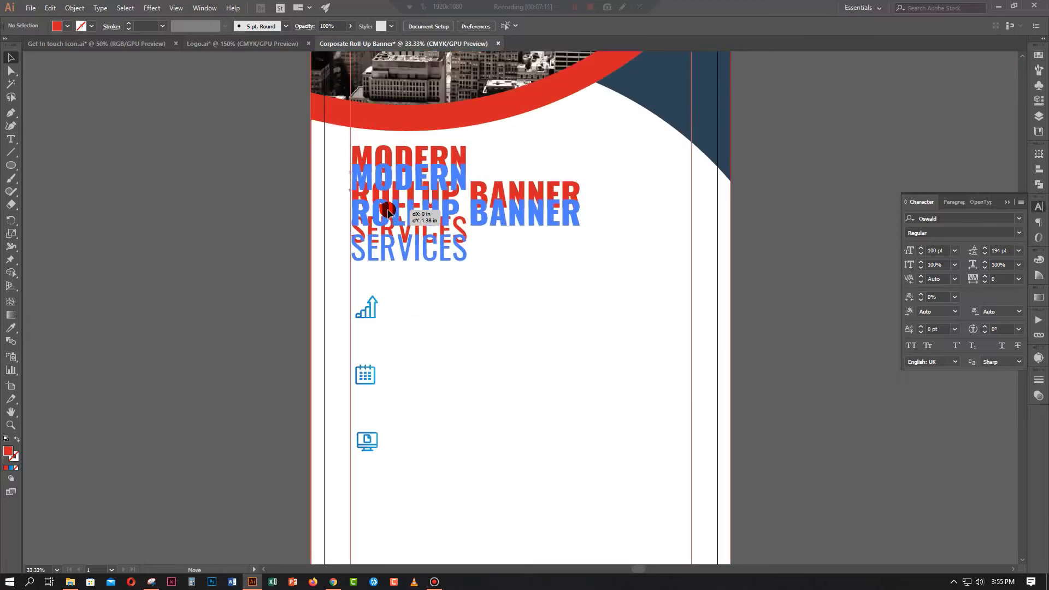
pyautogui.moveTo(577, 218); pyautogui.dragTo(606, 214)
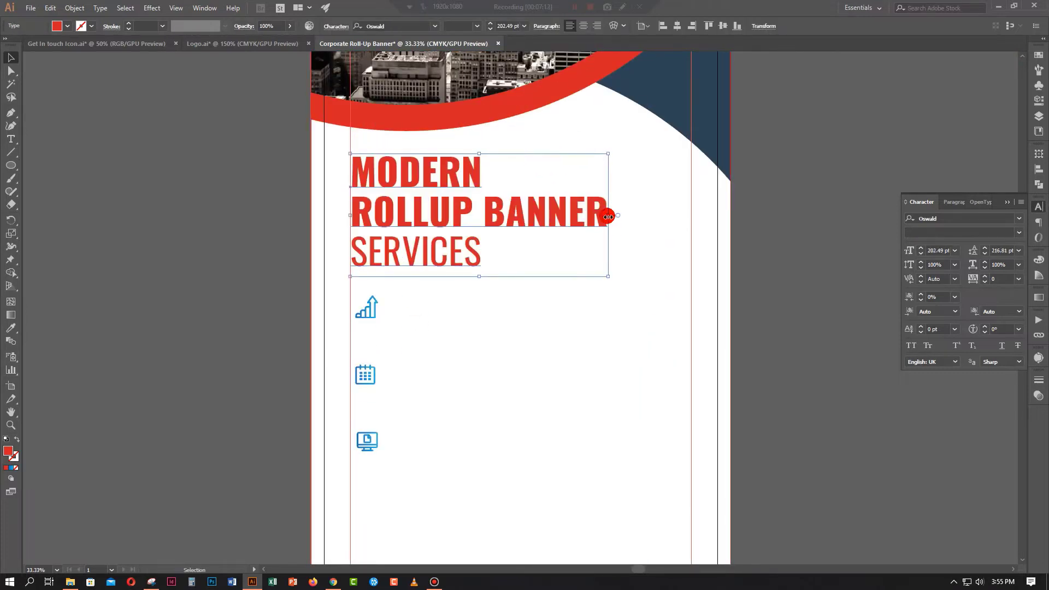
pyautogui.hotkey('ctrl', 'shift', 'a')
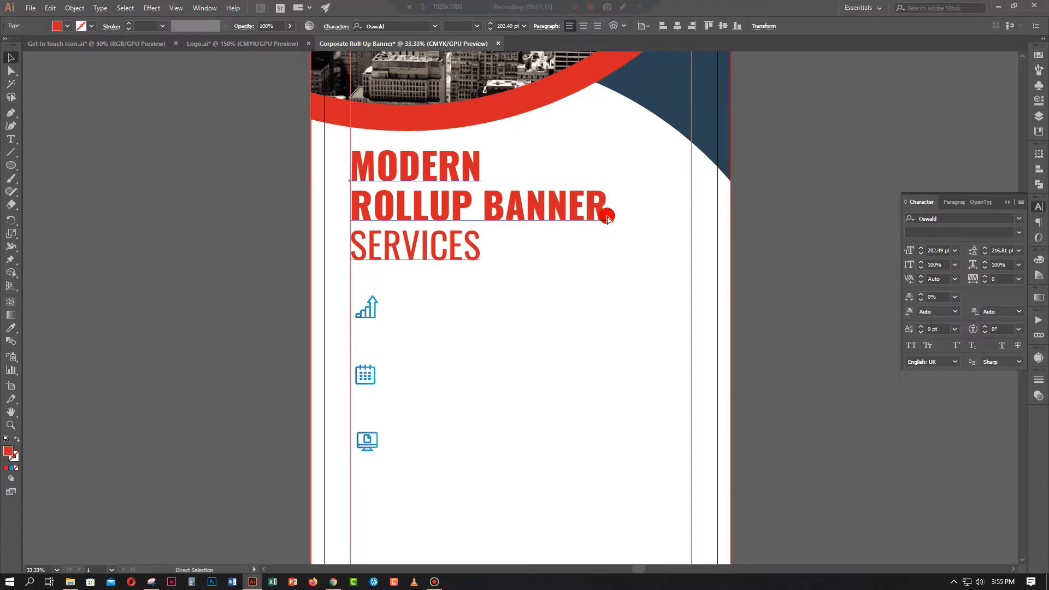
pyautogui.hotkey('ctrl', '0')
pyautogui.hotkey('ctrl', '+')
pyautogui.scroll(-5, 553, 235)
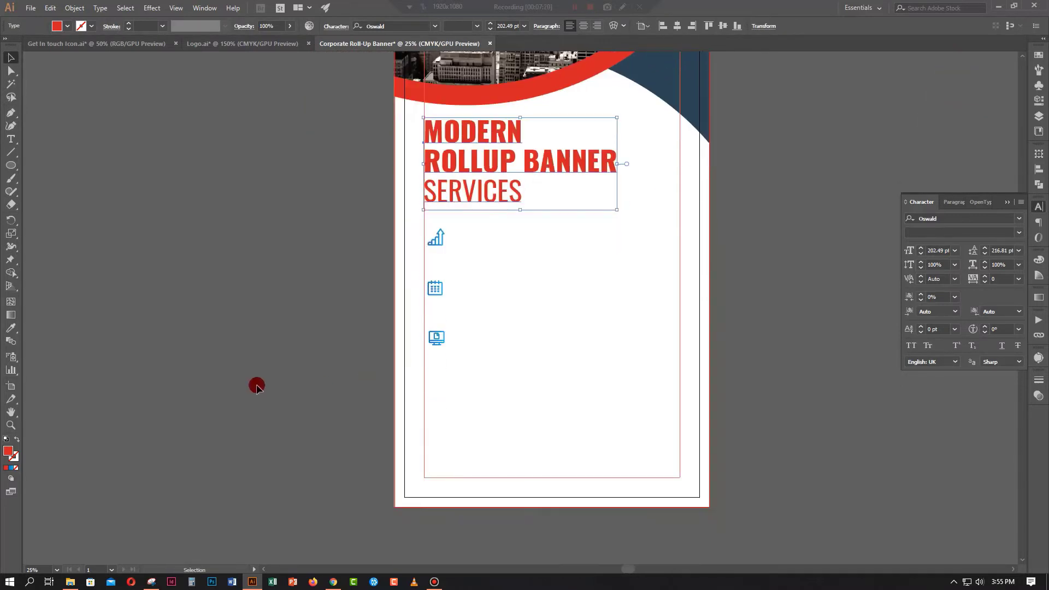
pyautogui.click(281, 356)
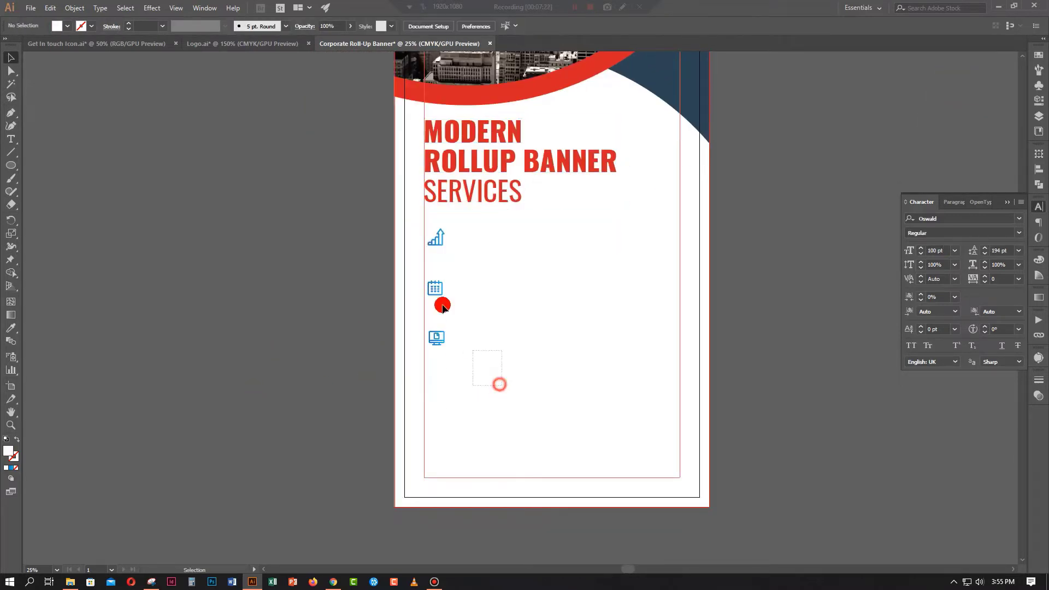
# Move the three service icons off the banner onto the pasteboard
pyautogui.moveTo(502, 388); pyautogui.dragTo(440, 302)
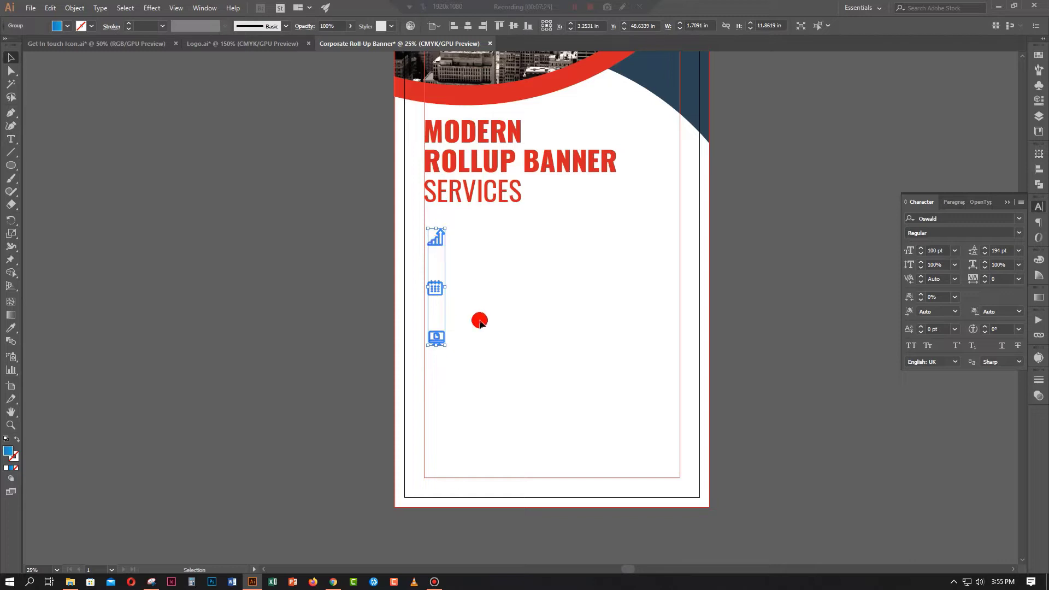
pyautogui.rightClick(440, 288)
pyautogui.click(341, 379)
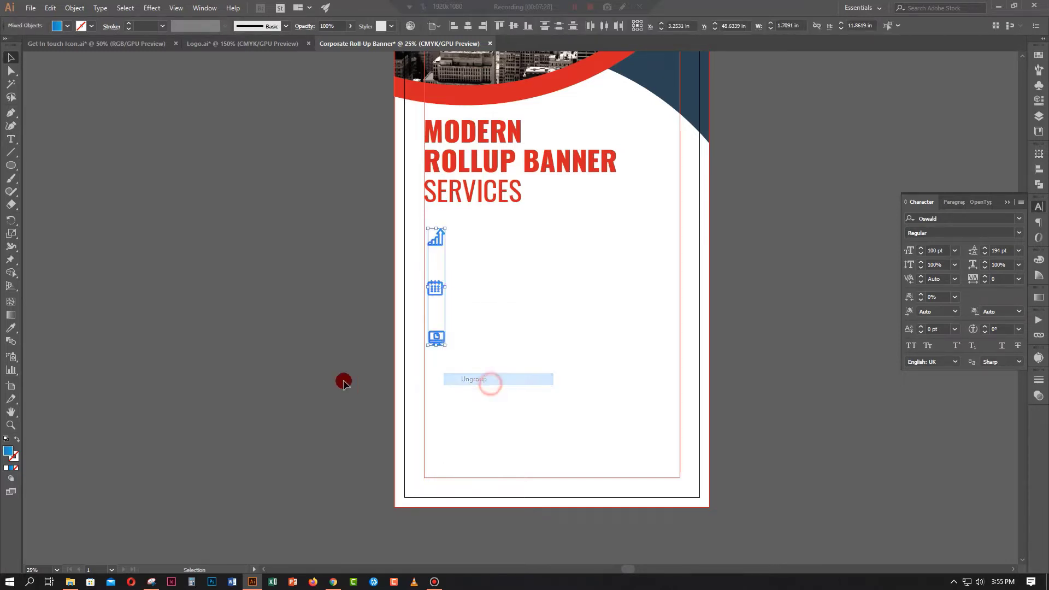
pyautogui.moveTo(447, 268); pyautogui.dragTo(335, 305)
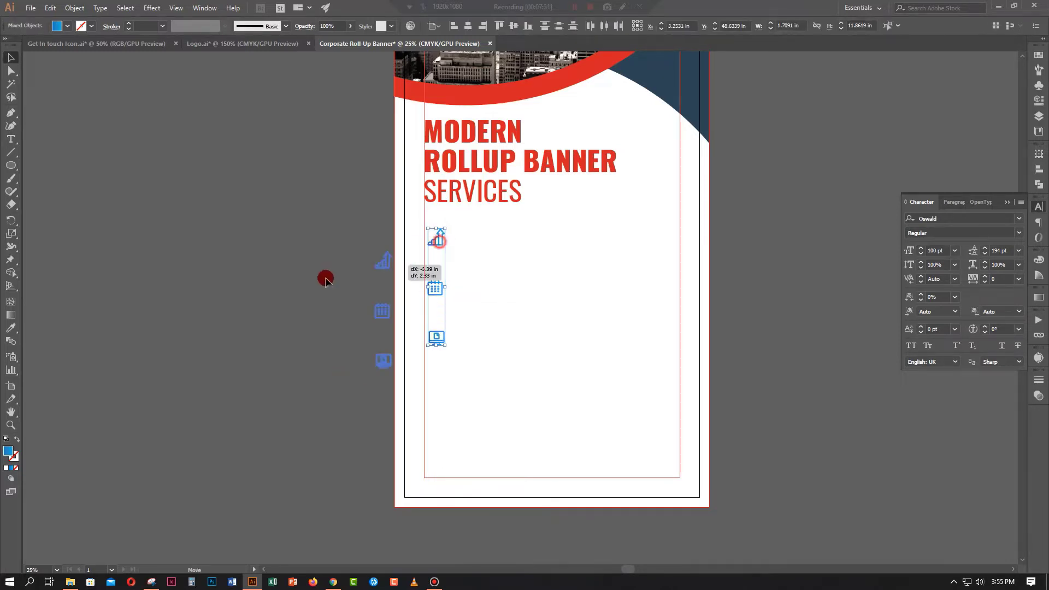
# Draw a circle below the title and colour it navy from the header
pyautogui.click(17, 169)
pyautogui.click(60, 191)
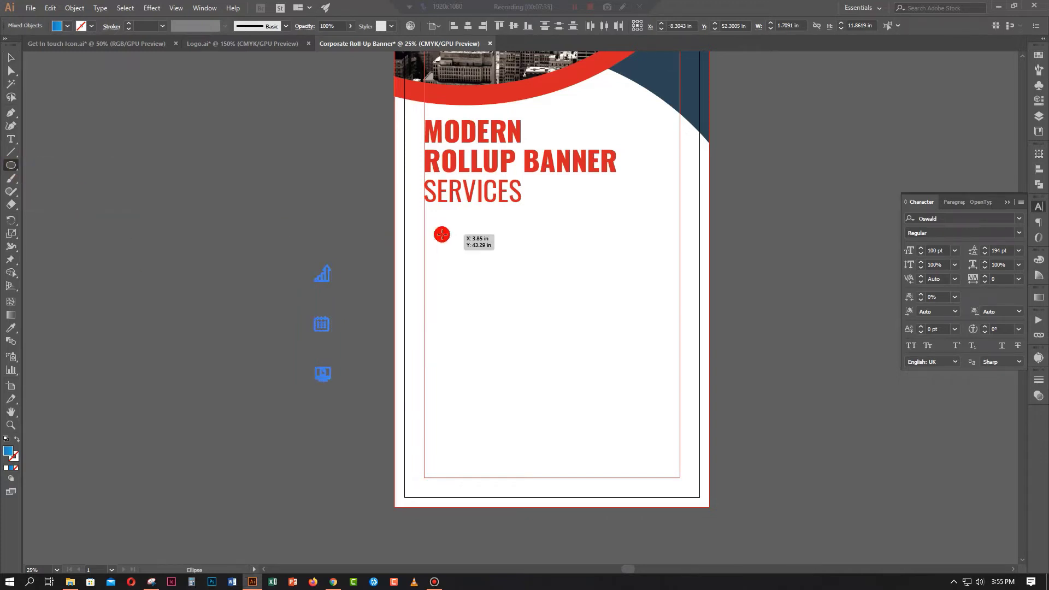
pyautogui.moveTo(443, 249); pyautogui.dragTo(464, 269)
pyautogui.click(12, 57)
pyautogui.click(10, 327)
pyautogui.click(430, 140)
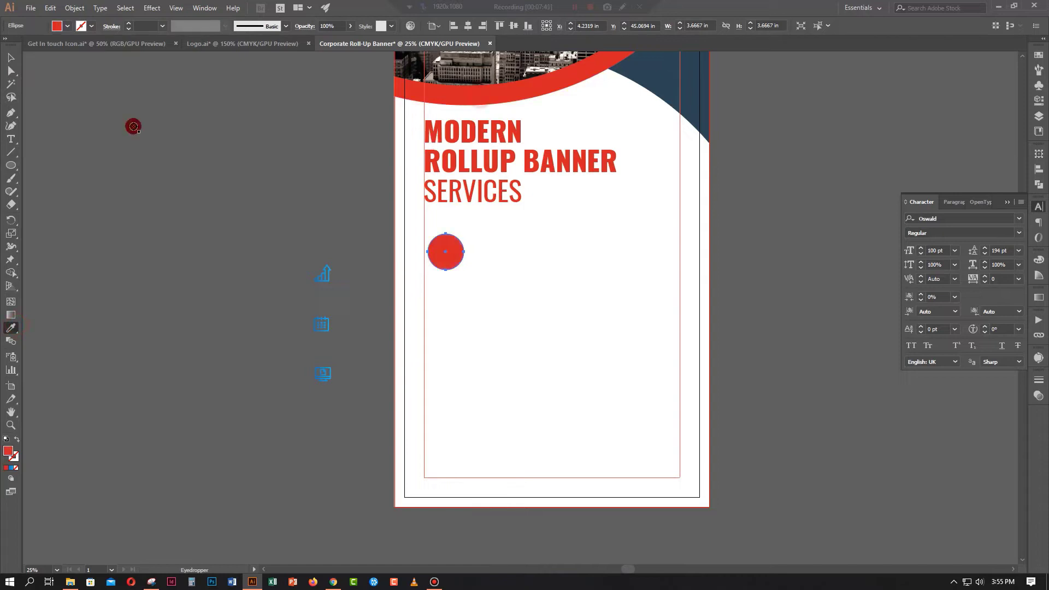
pyautogui.click(654, 78)
pyautogui.click(12, 57)
pyautogui.click(91, 179)
pyautogui.click(288, 295)
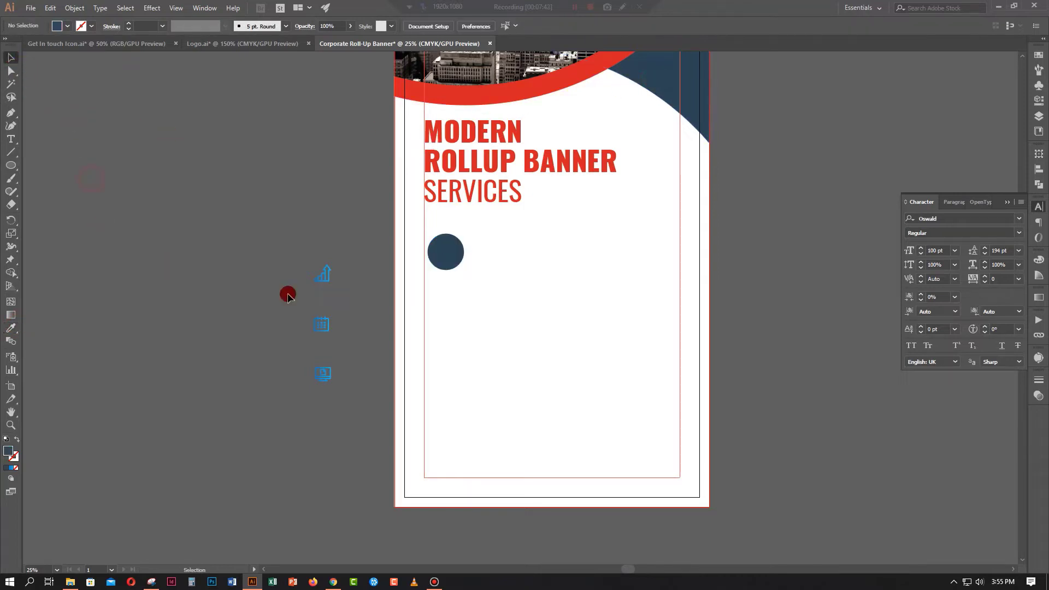
# Move the chart icon into the navy circle and fill it white
pyautogui.moveTo(281, 253); pyautogui.dragTo(346, 391)
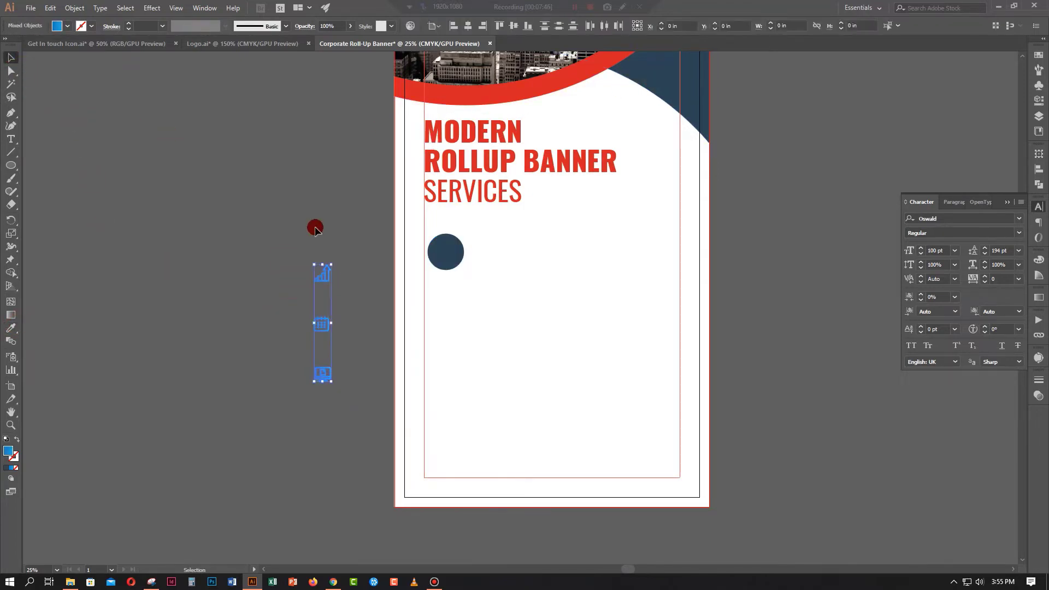
pyautogui.rightClick(316, 217)
pyautogui.click(490, 325)
pyautogui.moveTo(316, 281); pyautogui.dragTo(428, 258)
pyautogui.click(67, 26)
pyautogui.click(27, 43)
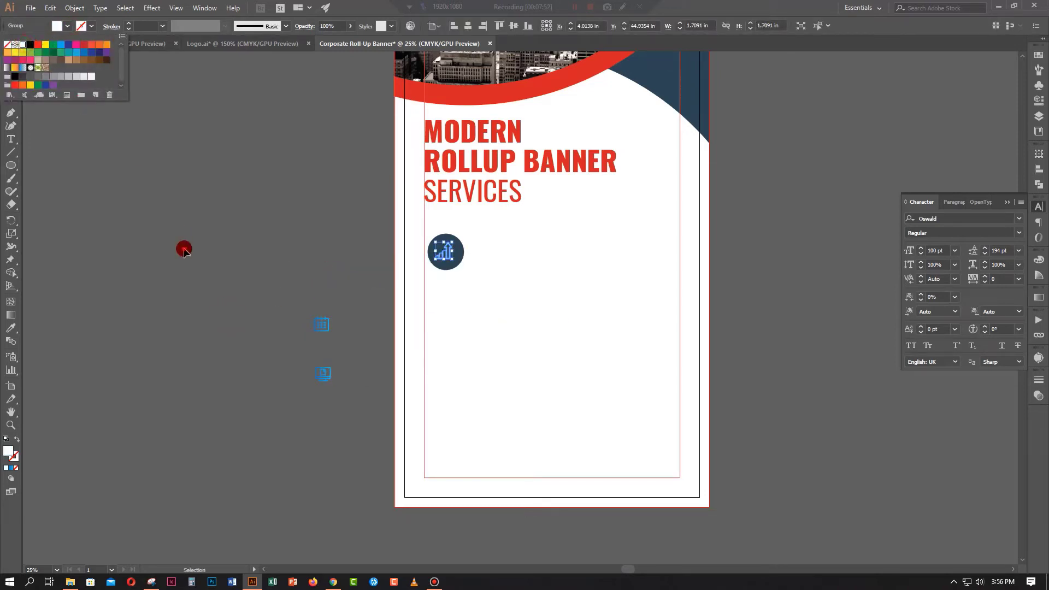
pyautogui.click(186, 253)
# Nudge the chart icon up and enlarge it inside the circle
pyautogui.hotkey('ctrl', '+')
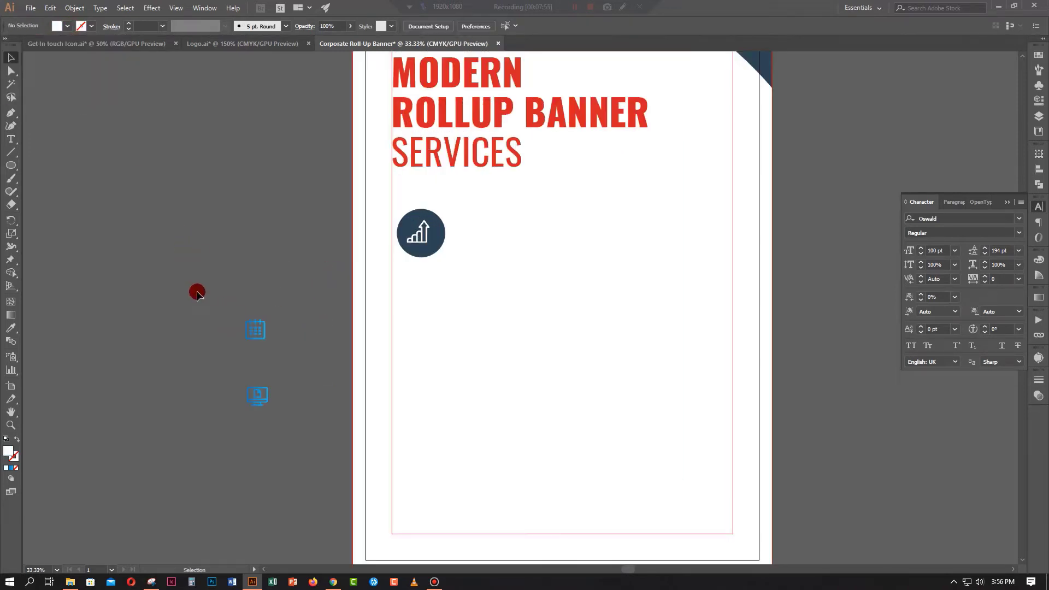
pyautogui.moveTo(424, 228); pyautogui.dragTo(421, 224)
pyautogui.hotkey('ctrl', '+')
pyautogui.hotkey('ctrl', '+')
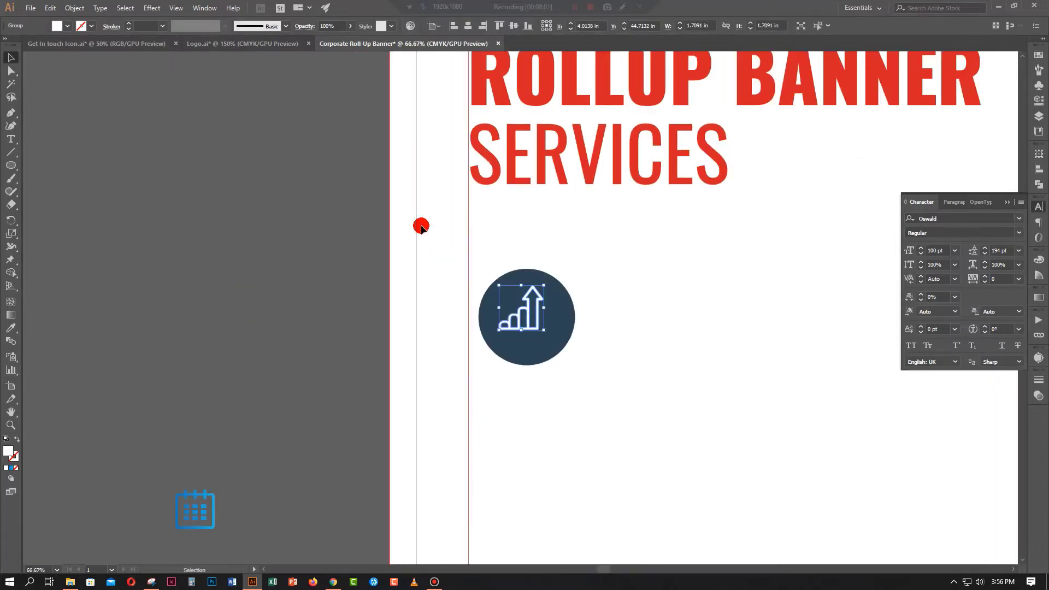
pyautogui.moveTo(498, 326); pyautogui.dragTo(494, 336)
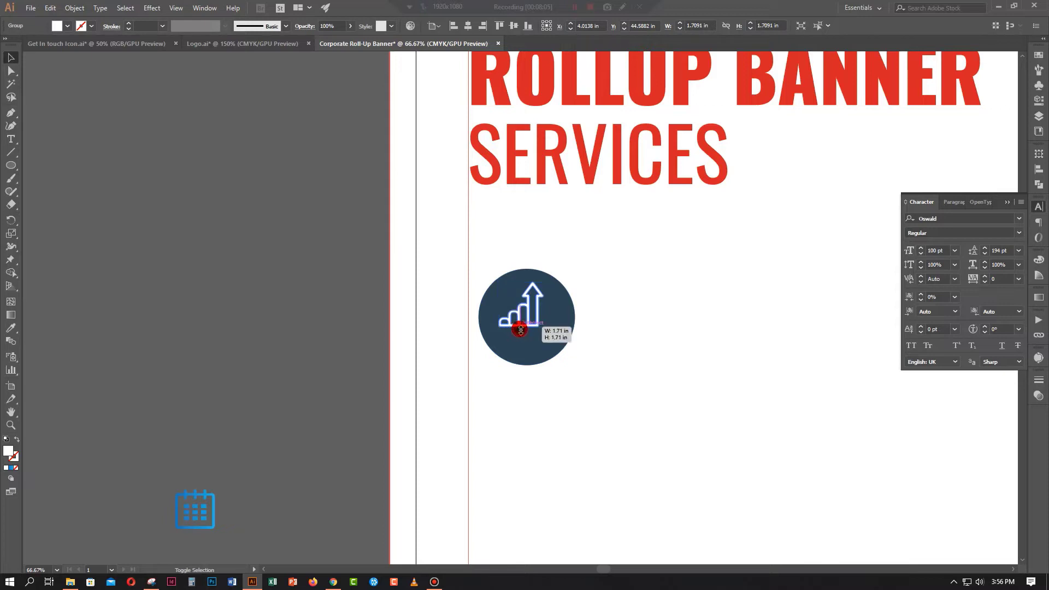
pyautogui.doubleClick(563, 321)
pyautogui.press('Escape')
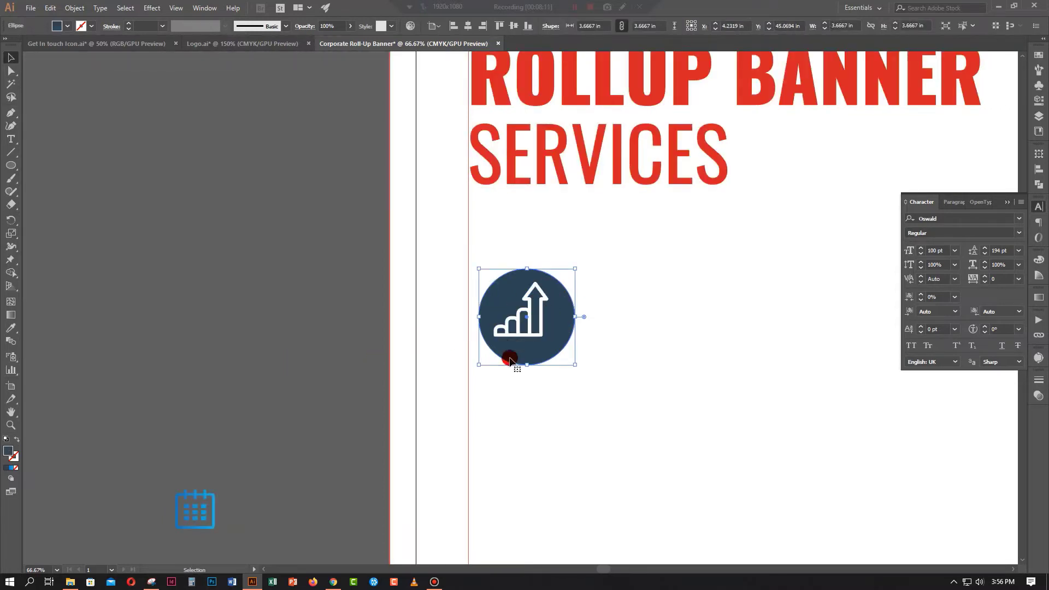
# Centre the chart icon horizontally on the navy circle
pyautogui.moveTo(517, 396); pyautogui.dragTo(487, 293)
pyautogui.click(468, 26)
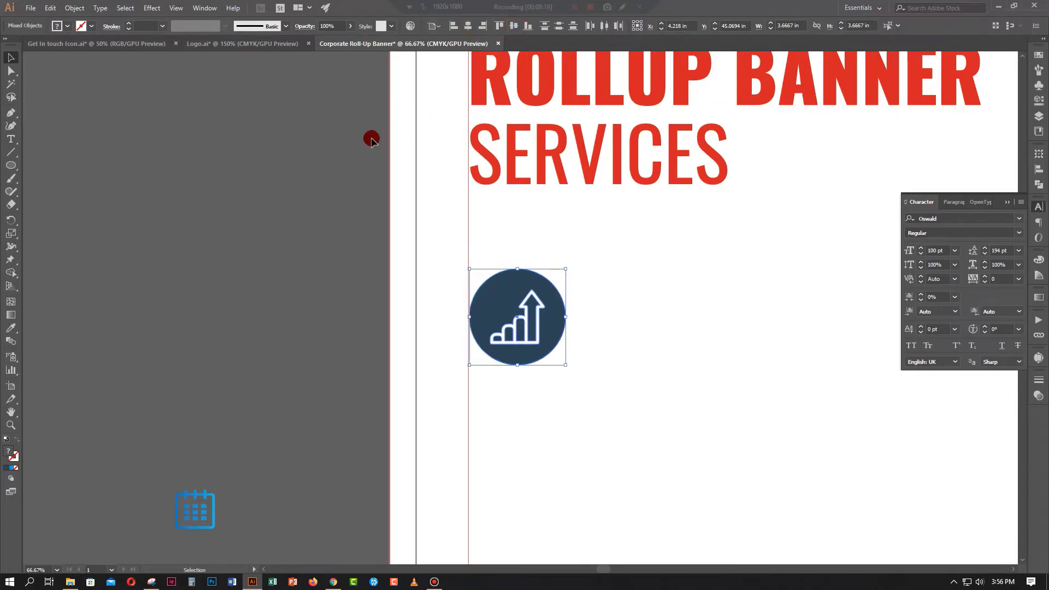
pyautogui.hotkey('ctrl', '-')
pyautogui.scroll(-3, 366, 285)
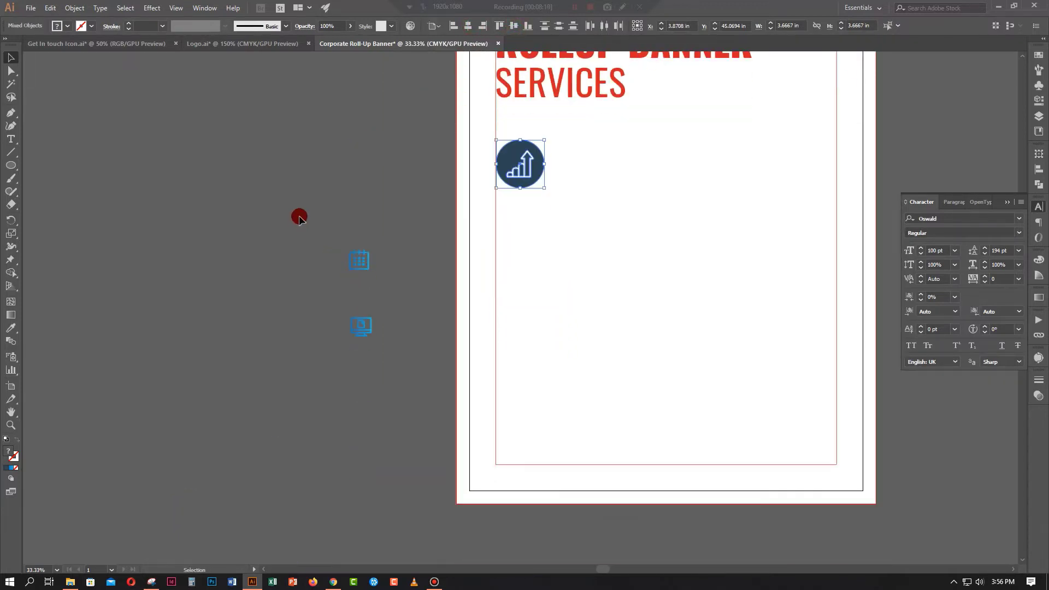
pyautogui.moveTo(300, 215); pyautogui.dragTo(390, 365)
pyautogui.click(68, 26)
# Fill the calendar and monitor icons white
pyautogui.click(201, 287)
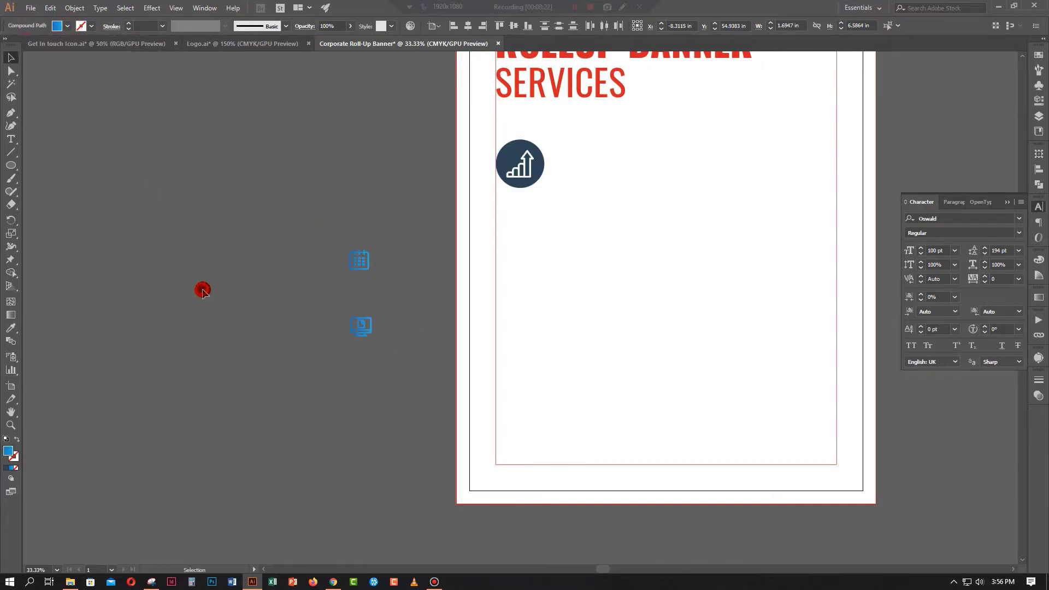
pyautogui.moveTo(263, 202); pyautogui.dragTo(419, 422)
pyautogui.click(67, 27)
pyautogui.click(31, 46)
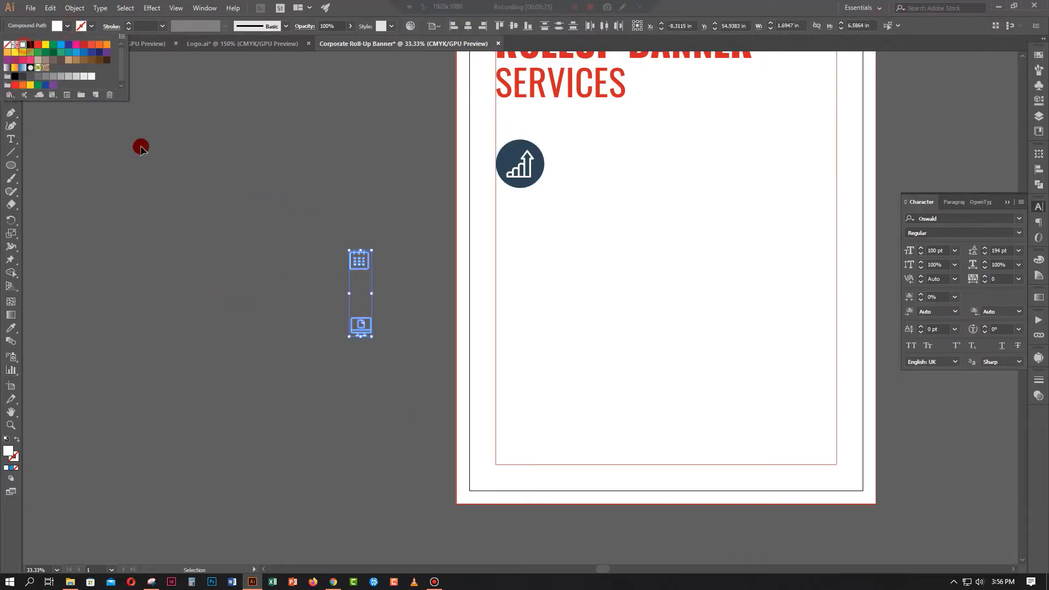
pyautogui.click(141, 144)
# Copy the navy circle below the original and move the calendar icon onto it
pyautogui.click(250, 313)
pyautogui.scroll(1, 250, 312)
pyautogui.scroll(2, 284, 315)
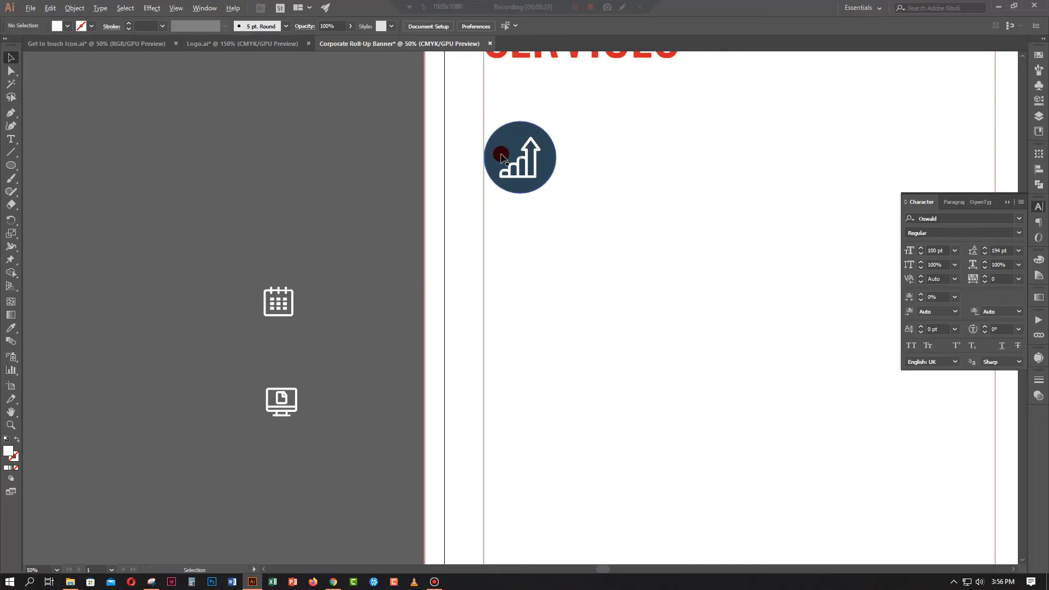
pyautogui.moveTo(501, 156); pyautogui.dragTo(500, 299)
pyautogui.moveTo(292, 305)
pyautogui.mouseDown()
pyautogui.moveTo(525, 313)
pyautogui.moveTo(540, 281)
pyautogui.moveTo(503, 300)
pyautogui.mouseUp()
# Add another navy circle lower down and align the enlarged monitor icon on it
pyautogui.scroll(-3, 366, 382)
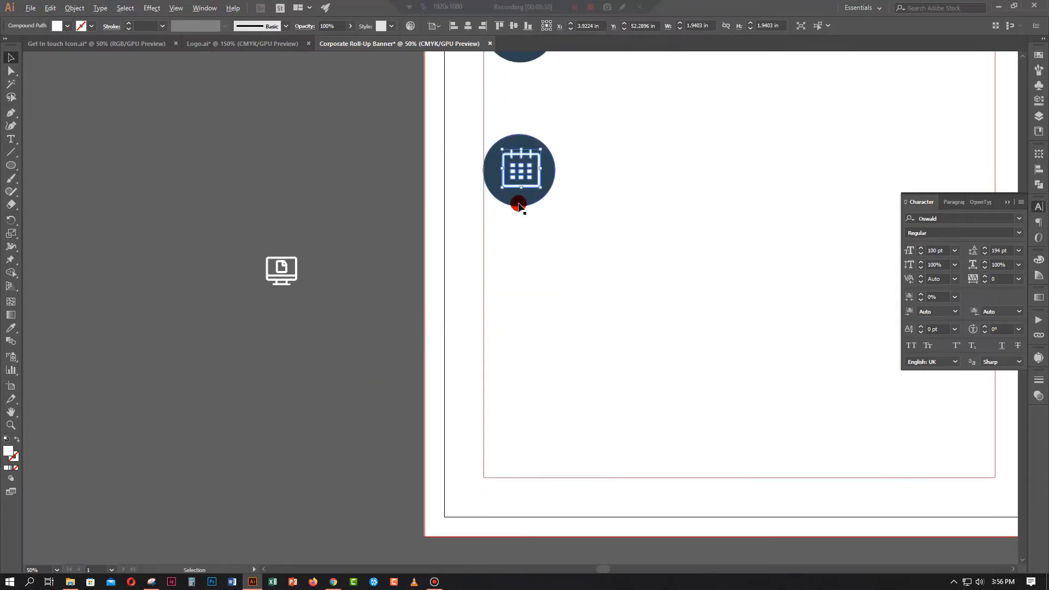
pyautogui.moveTo(518, 205); pyautogui.dragTo(520, 342)
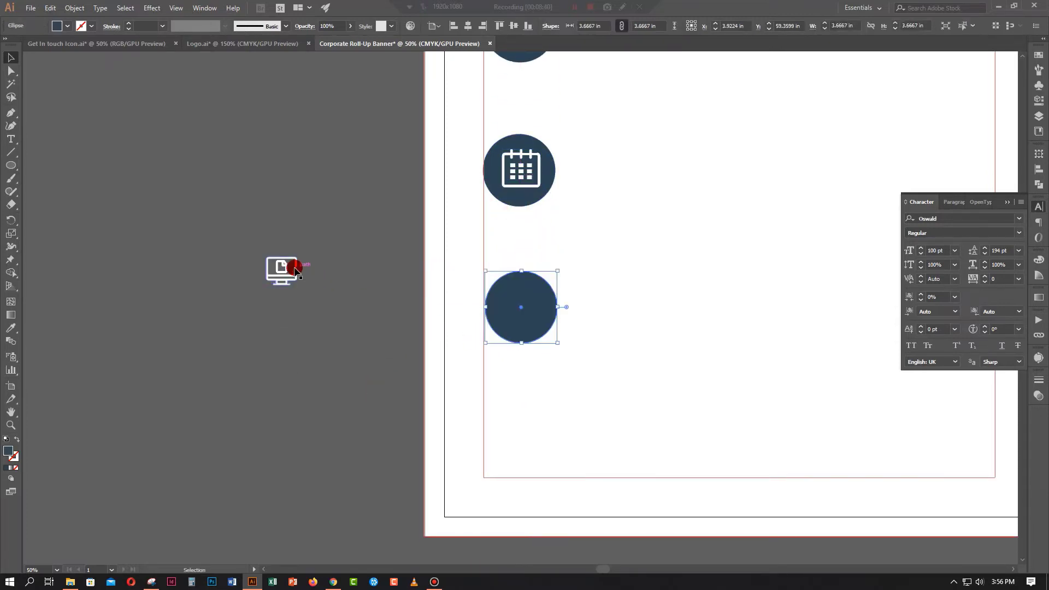
pyautogui.moveTo(295, 269)
pyautogui.mouseDown()
pyautogui.moveTo(525, 305)
pyautogui.moveTo(524, 328)
pyautogui.mouseUp()
pyautogui.moveTo(456, 281); pyautogui.dragTo(538, 335)
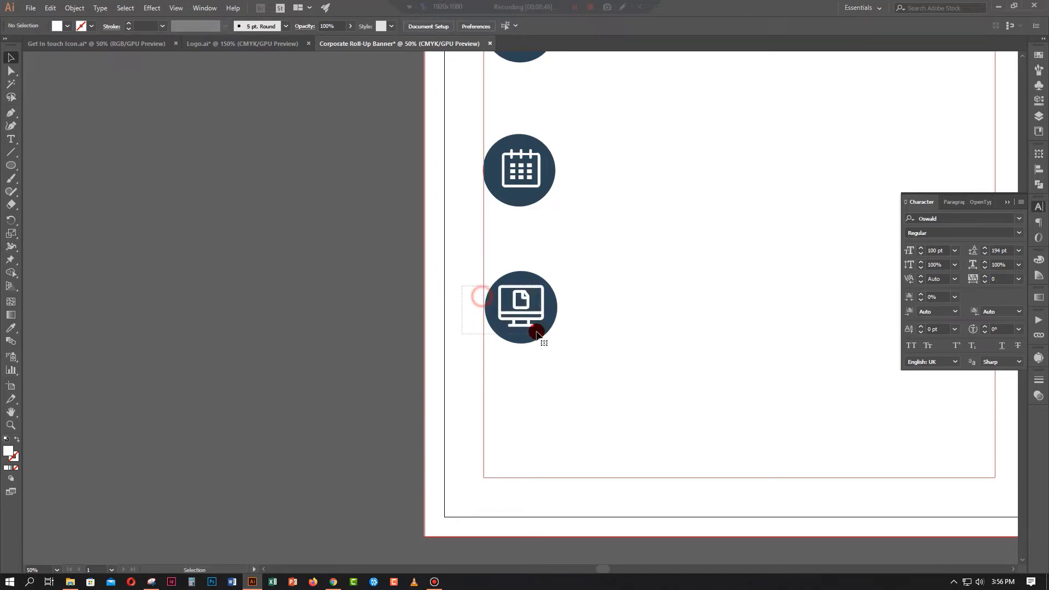
pyautogui.click(493, 309)
# Centre the calendar icon horizontally and vertically in its circle
pyautogui.moveTo(481, 187); pyautogui.dragTo(498, 174)
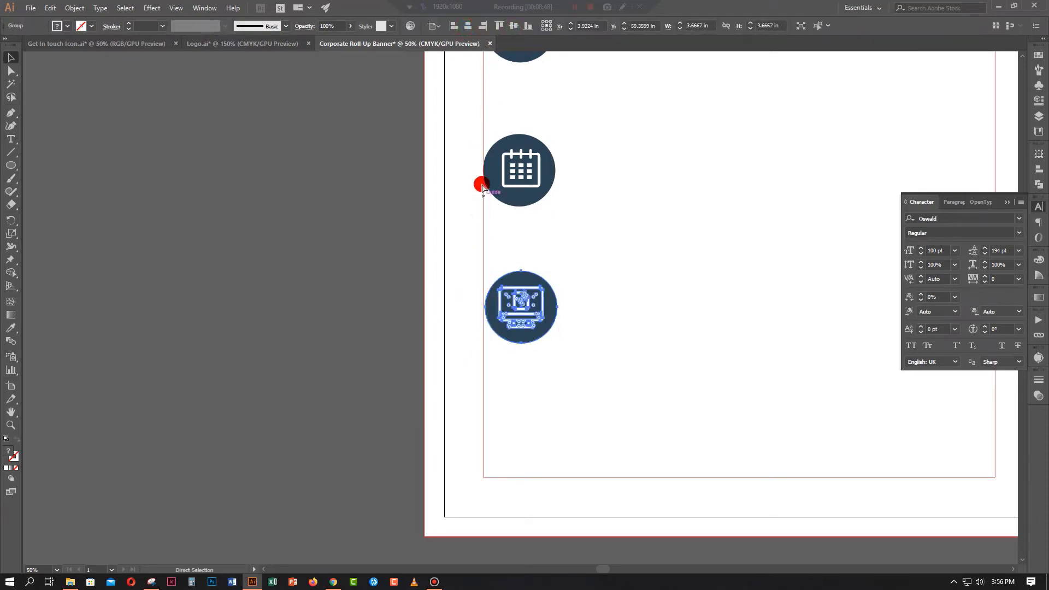
pyautogui.click(467, 25)
pyautogui.click(513, 26)
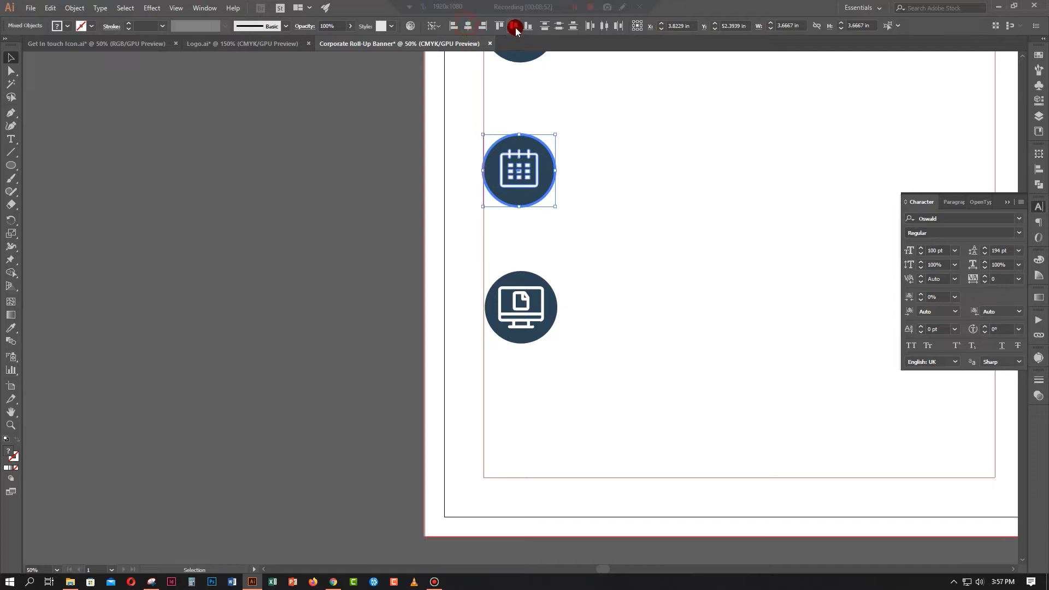
pyautogui.click(508, 168)
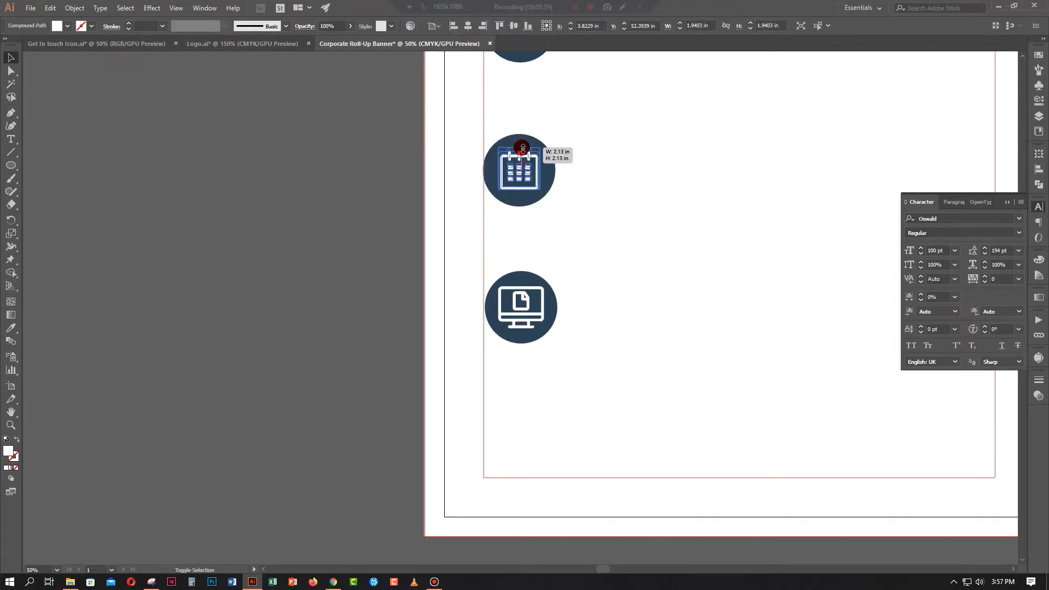
pyautogui.moveTo(463, 145); pyautogui.dragTo(494, 172)
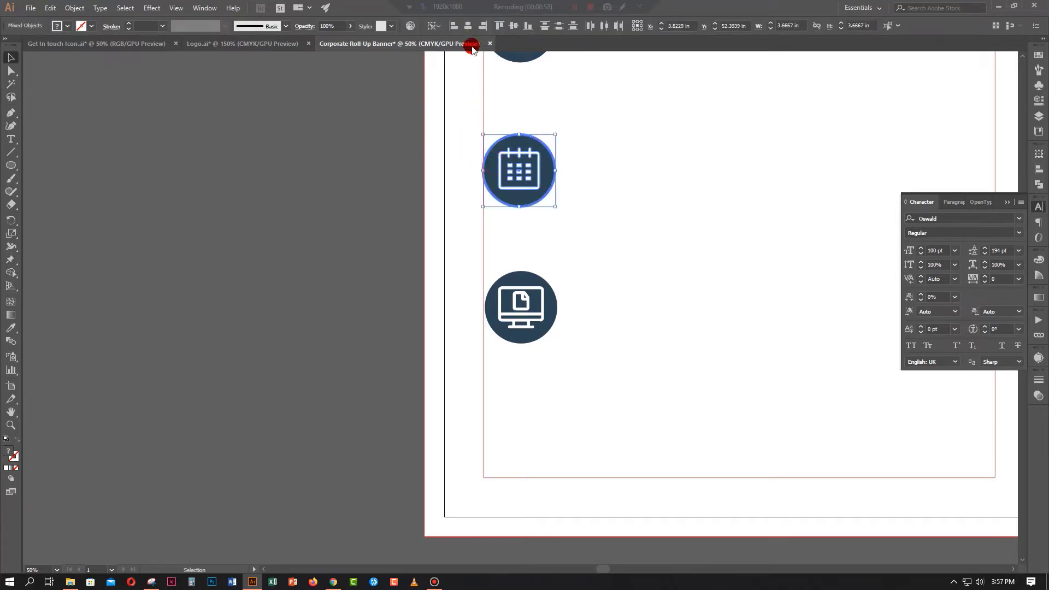
pyautogui.hotkey('ctrl', 'g')
pyautogui.scroll(3, 437, 218)
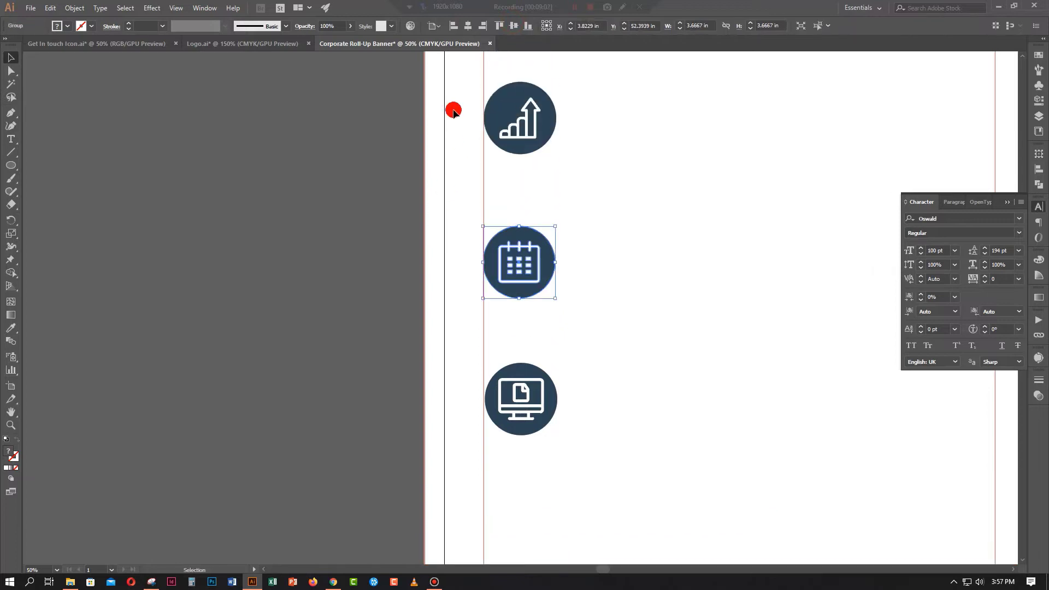
pyautogui.click(527, 103)
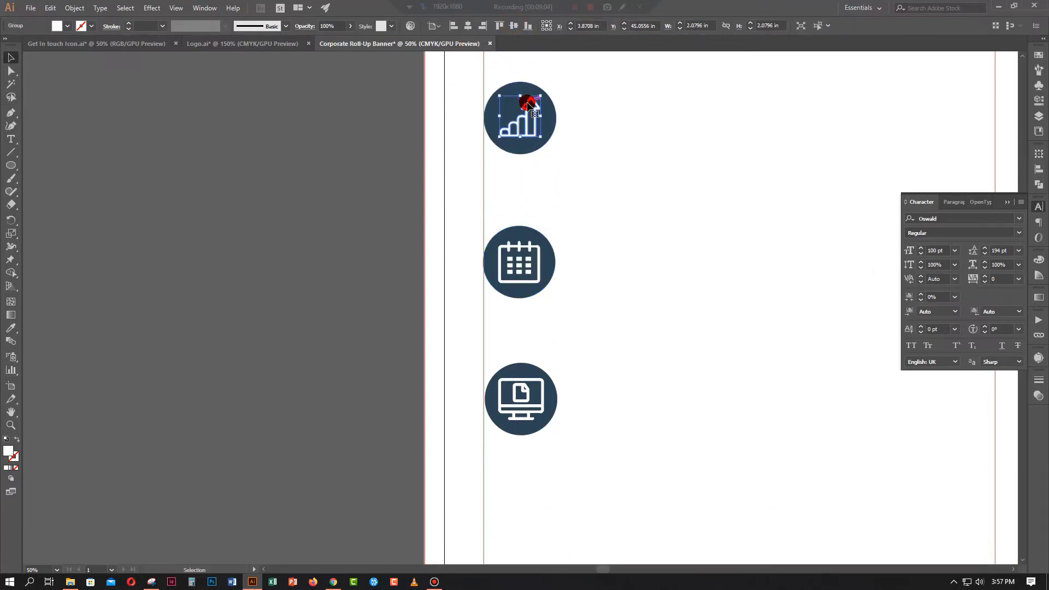
pyautogui.moveTo(459, 98); pyautogui.dragTo(527, 131)
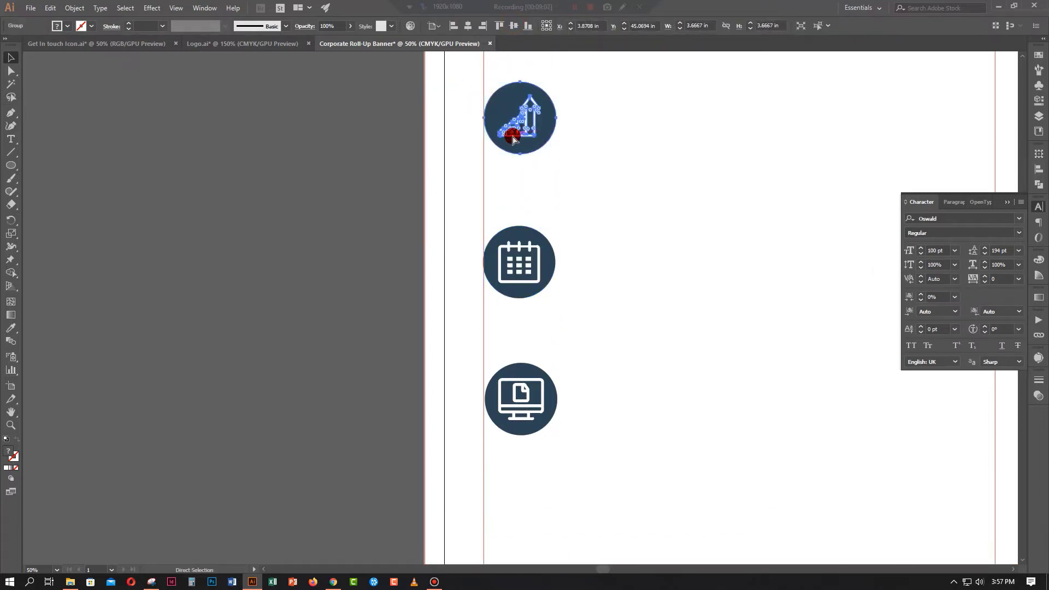
pyautogui.hotkey('ctrl', '0')
pyautogui.hotkey('ctrl', '+')
pyautogui.hotkey('ctrl', '+')
pyautogui.click(480, 335)
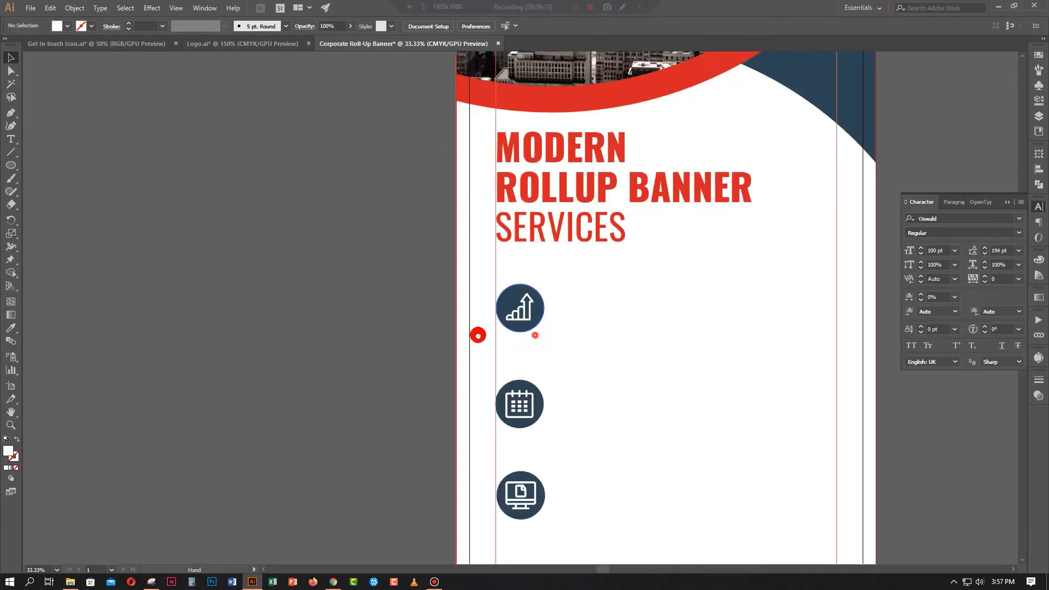
pyautogui.moveTo(306, 300); pyautogui.dragTo(80, 207)
# Add a black Oswald CREATIVE IDEA label beside the first graph icon
pyautogui.click(11, 139)
pyautogui.click(340, 206)
pyautogui.write('CREATIVE IDEA')
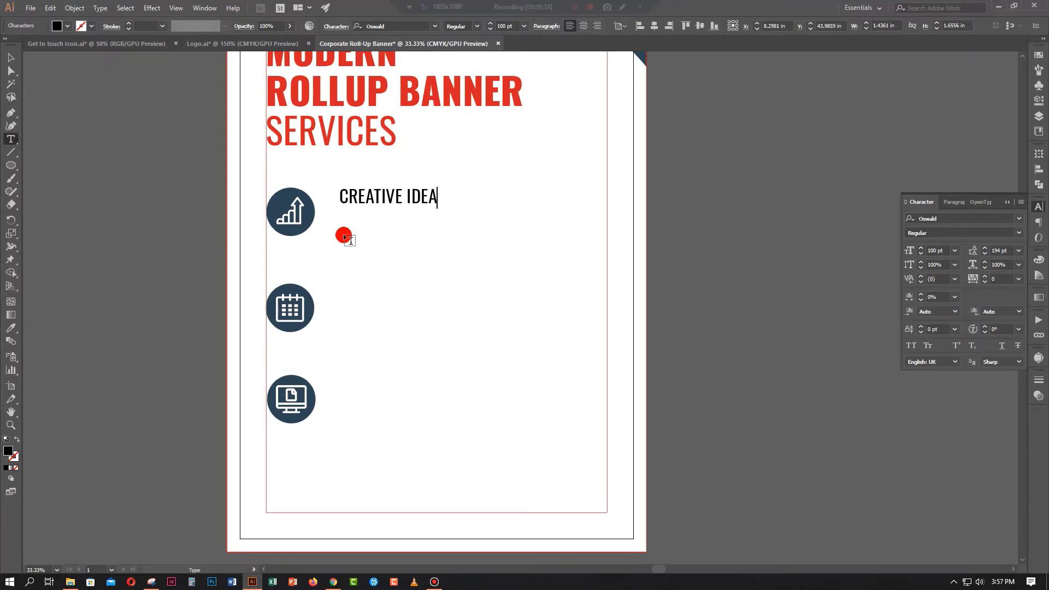
pyautogui.click(11, 57)
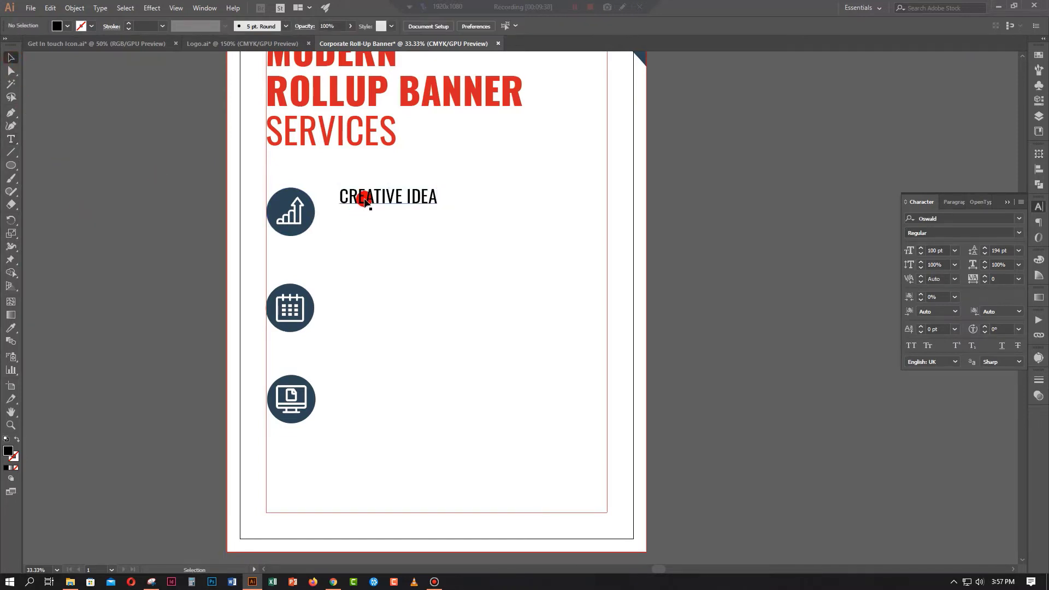
pyautogui.moveTo(364, 199); pyautogui.dragTo(350, 200)
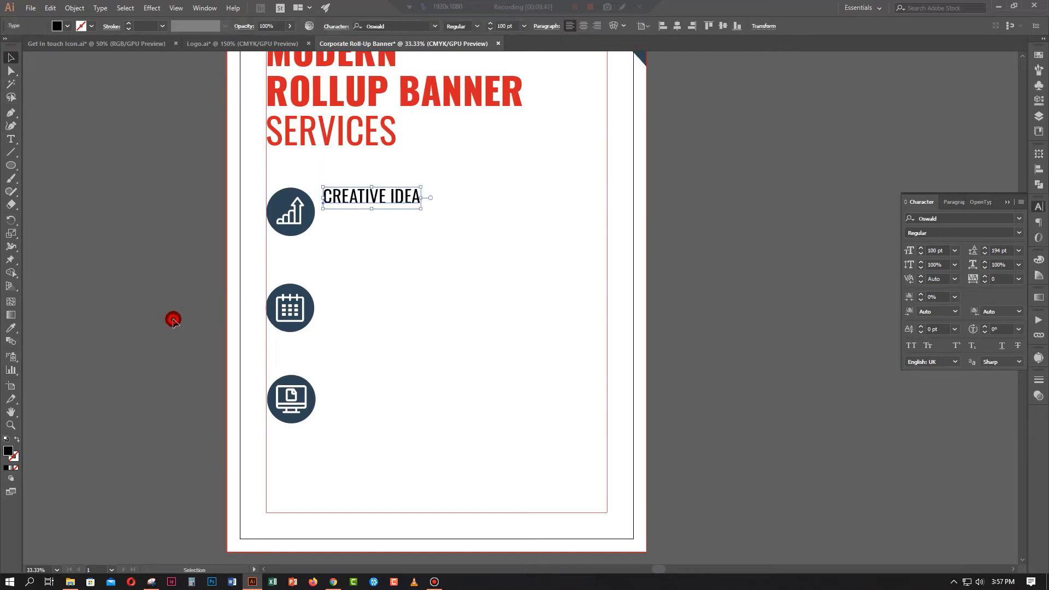
pyautogui.click(173, 320)
# Duplicate the label beside the second icon and retype it as DEVELOPMENT
pyautogui.scroll(-2, 172, 320)
pyautogui.keyDown('alt'); pyautogui.moveTo(375, 153); pyautogui.dragTo(375, 253); pyautogui.keyUp('alt')
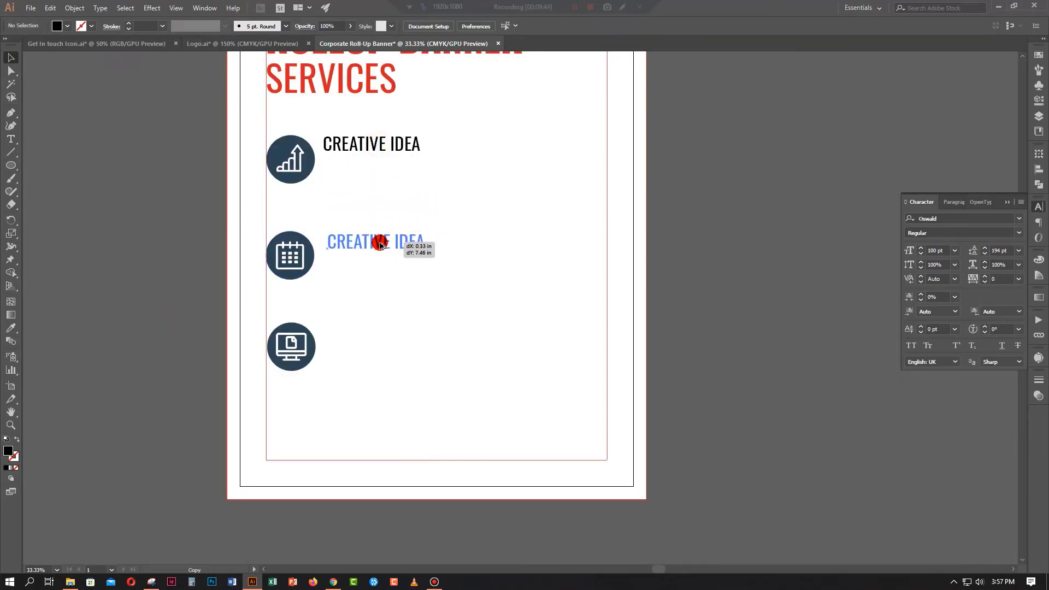
pyautogui.click(12, 139)
pyautogui.tripleClick(346, 247)
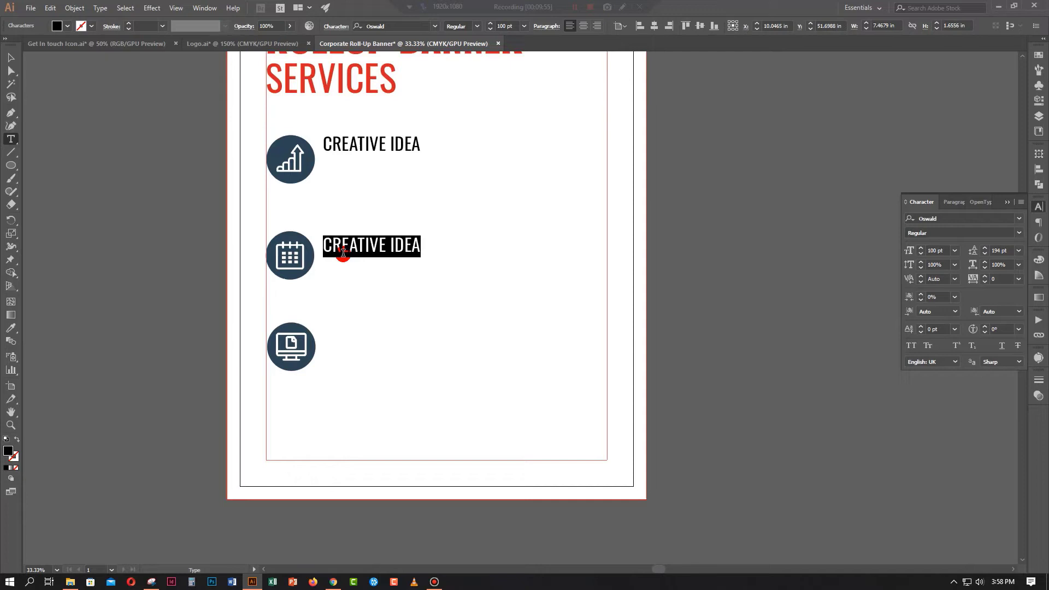
pyautogui.write('DEVELOPMENT')
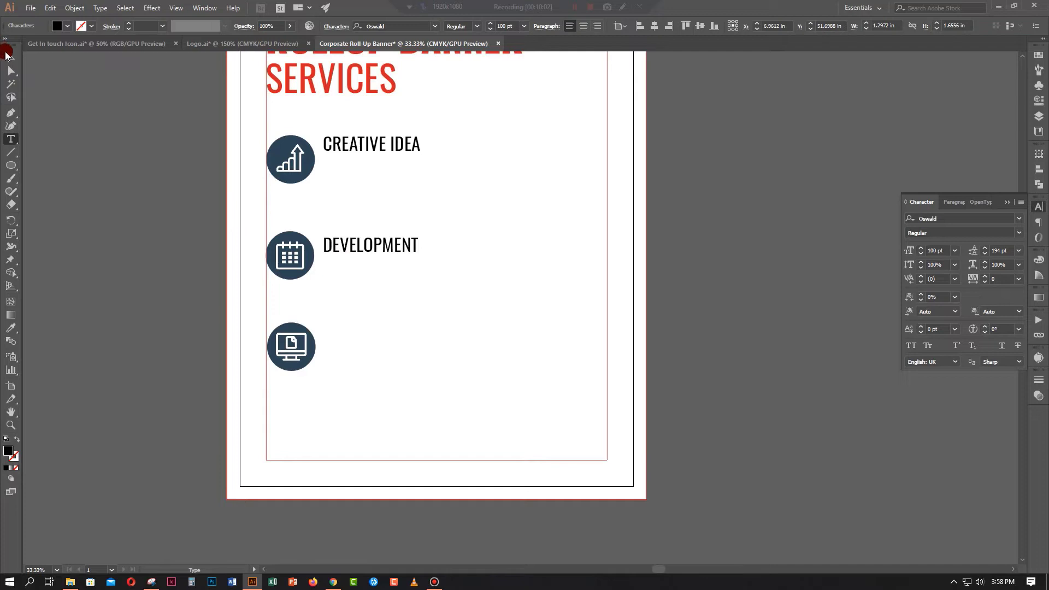
pyautogui.click(7, 56)
# Copy the label beside the third icon and retype it as CREATIVE MARKETING
pyautogui.moveTo(363, 244); pyautogui.dragTo(371, 338)
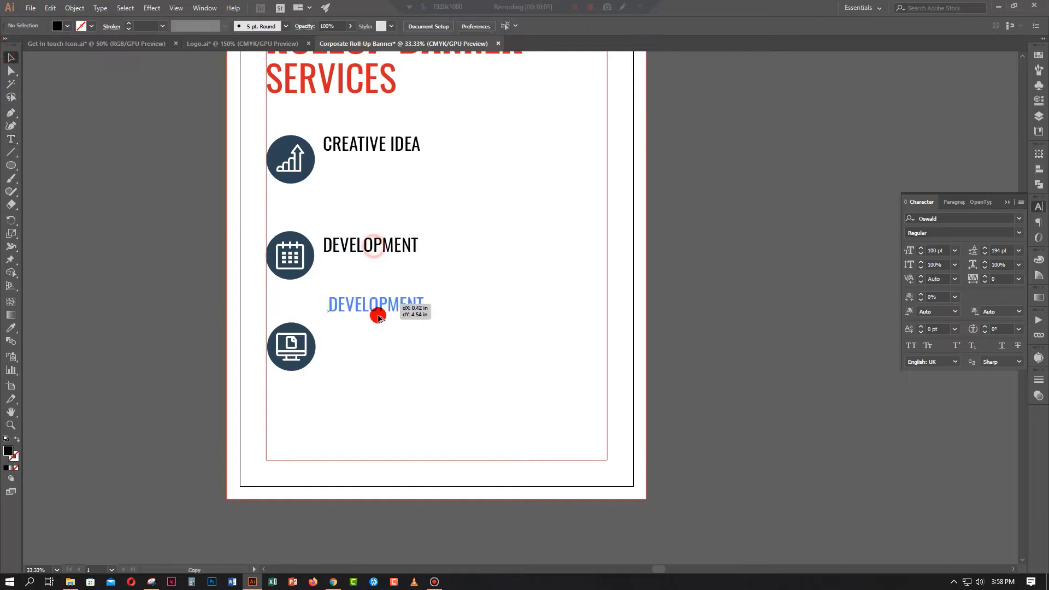
pyautogui.doubleClick(362, 338)
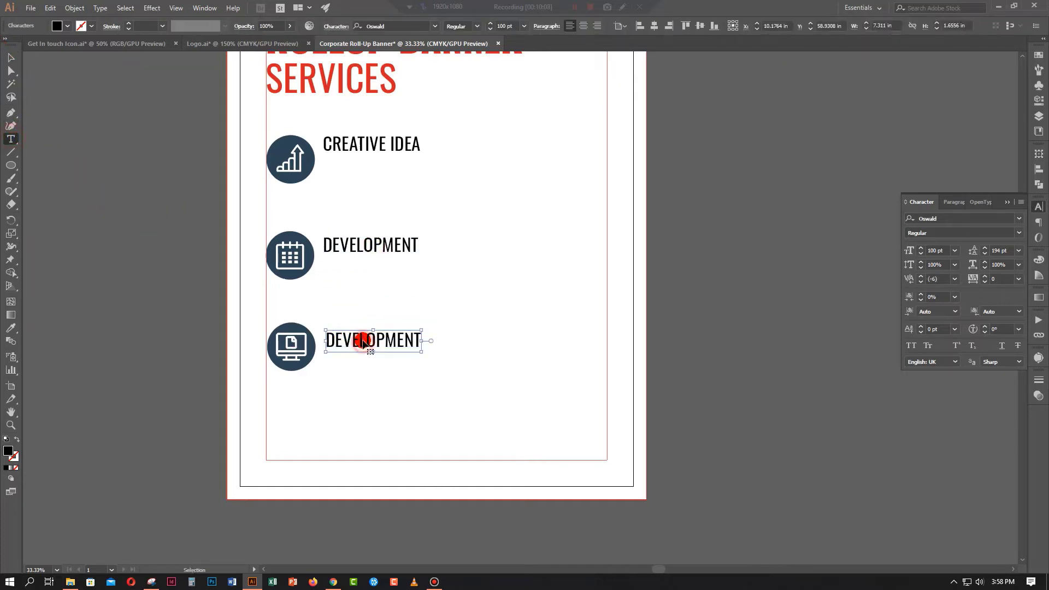
pyautogui.write('CREATIVE MARKETING')
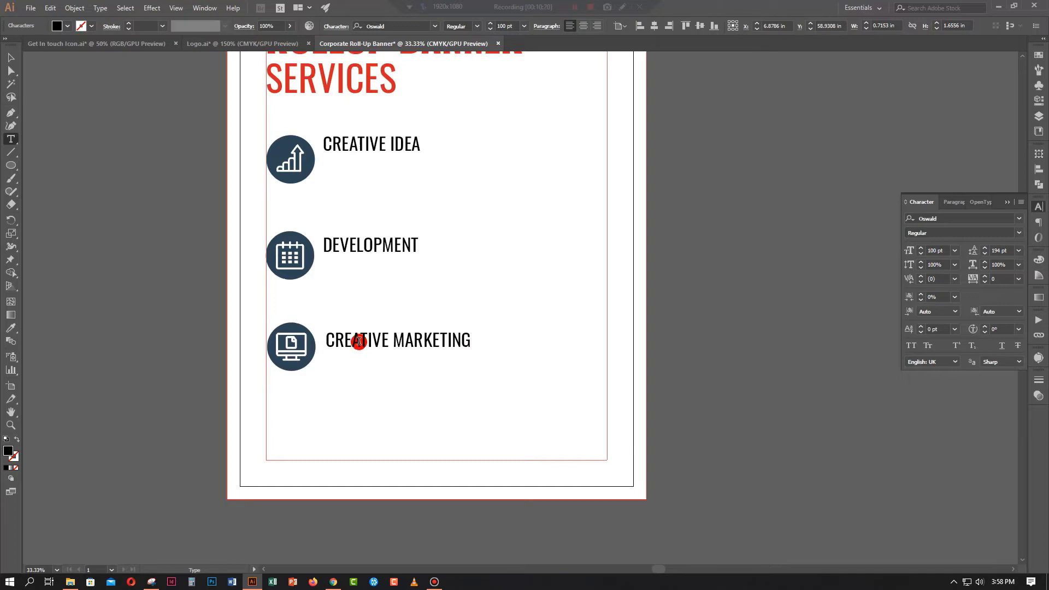
pyautogui.click(13, 59)
pyautogui.moveTo(423, 413); pyautogui.dragTo(362, 153)
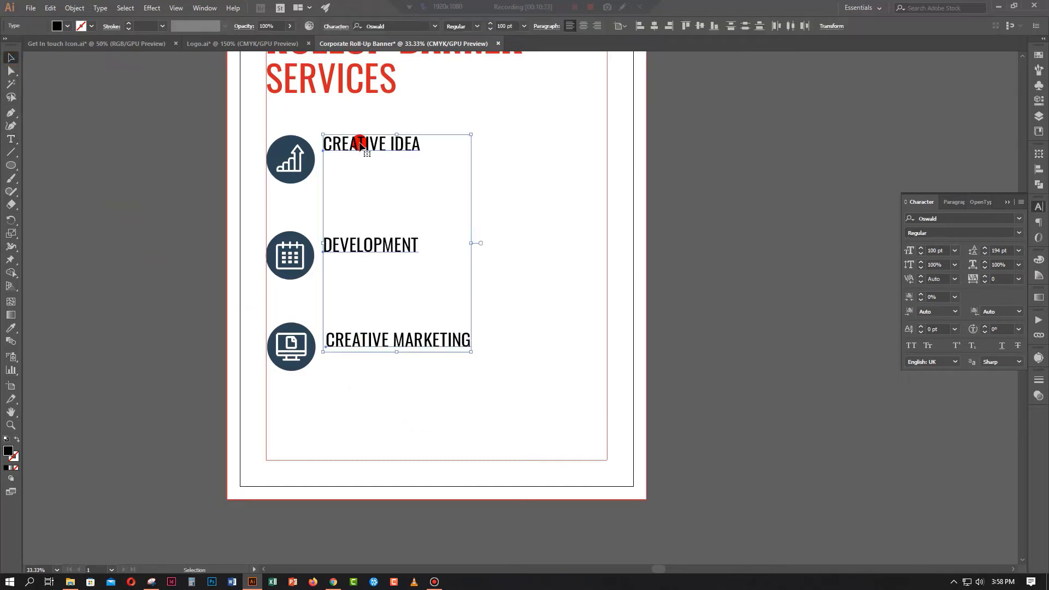
pyautogui.click(680, 337)
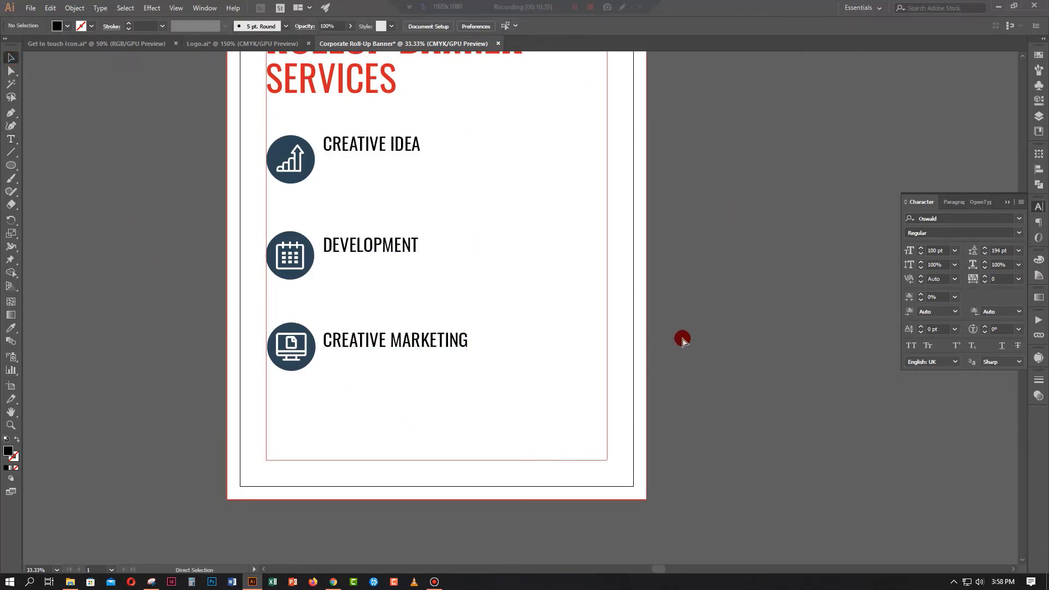
pyautogui.hotkey('ctrl', '-')
# In Chrome, scroll through the Behance portfolio page, then move to the lipsum.com tab
pyautogui.click(333, 582)
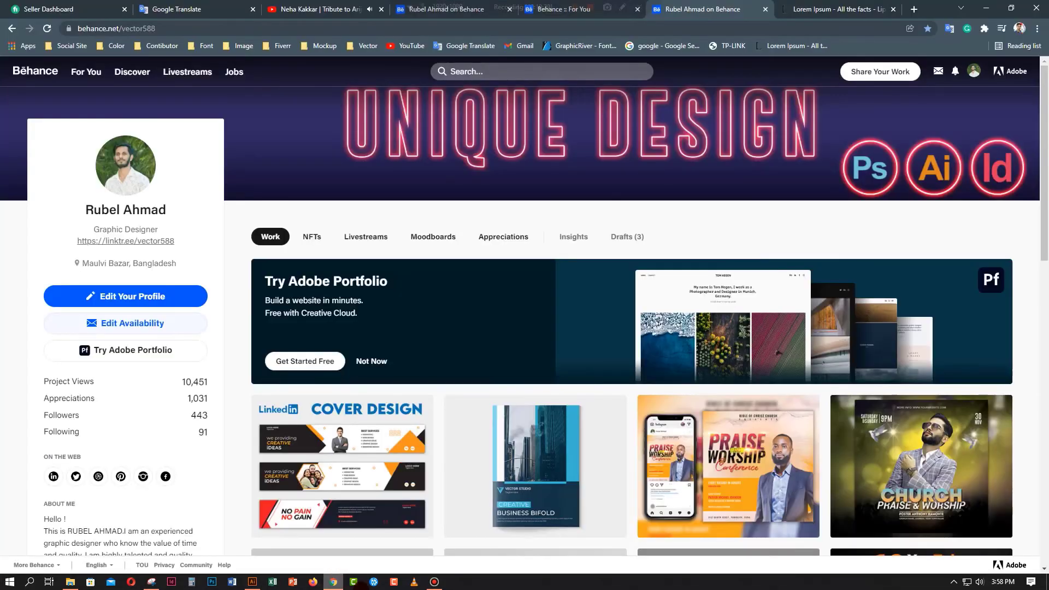
pyautogui.scroll(-4, 690, 298)
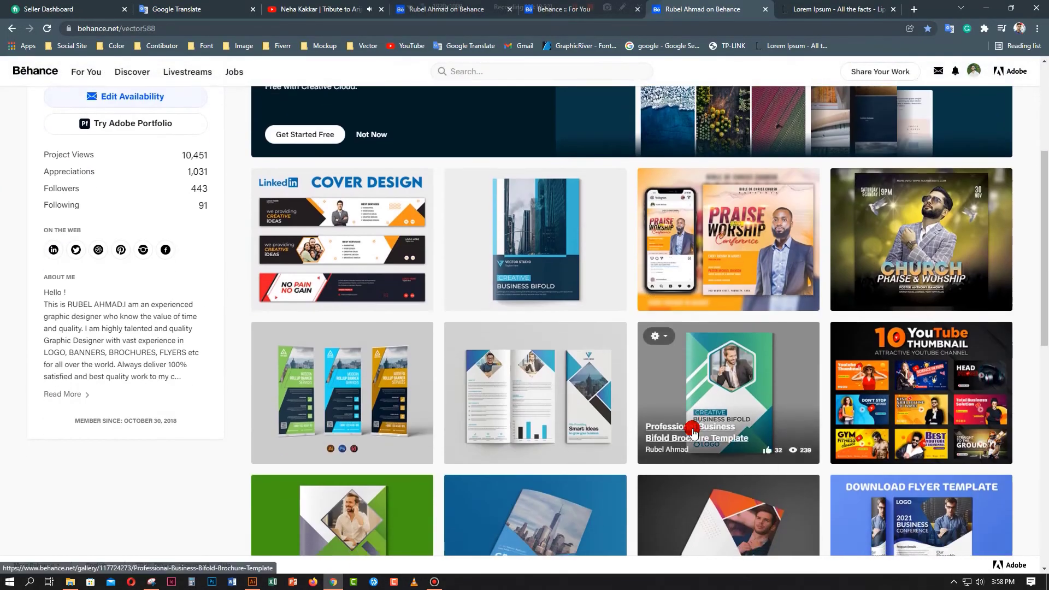
pyautogui.scroll(-5, 688, 328)
pyautogui.scroll(-3, 688, 382)
pyautogui.scroll(5, 687, 434)
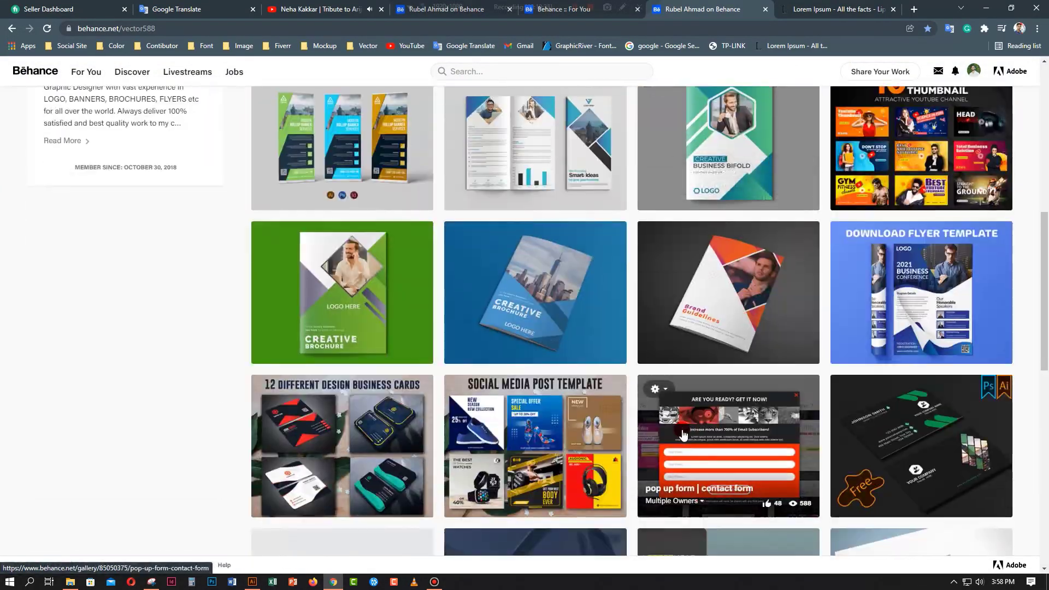
pyautogui.scroll(-5, 686, 434)
pyautogui.scroll(3, 686, 434)
pyautogui.scroll(3, 682, 434)
pyautogui.scroll(5, 683, 434)
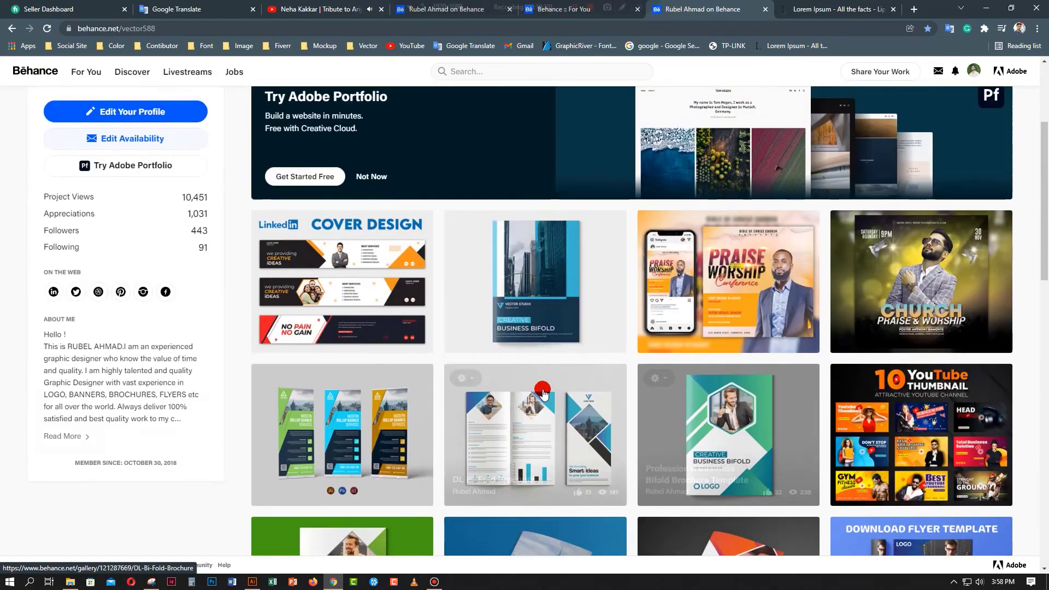
pyautogui.scroll(3, 546, 393)
pyautogui.hotkey('ctrl', 'Tab')
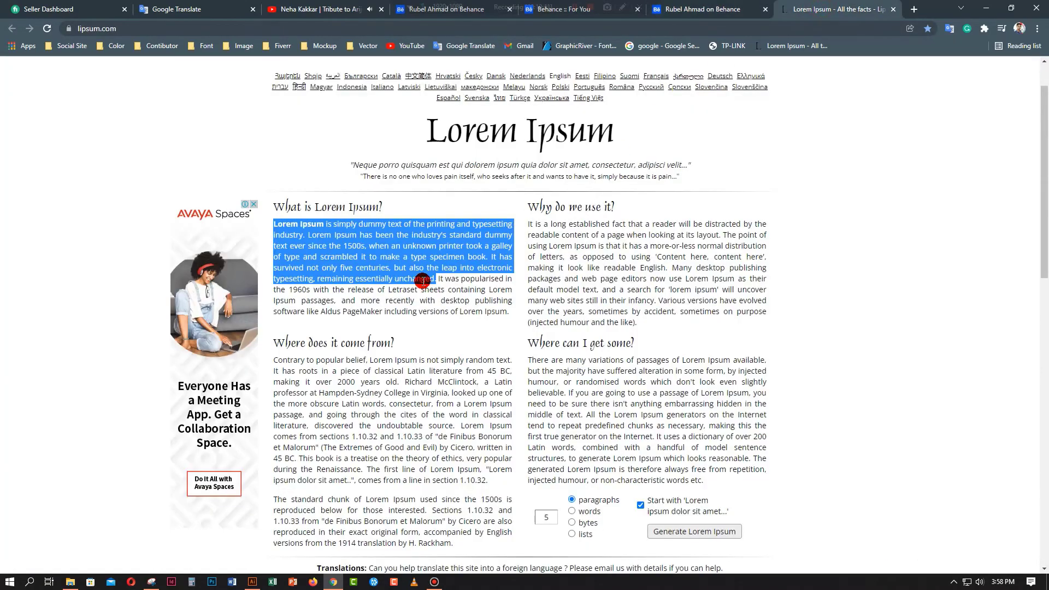
# Paste the Lorem Ipsum text into a new text area below CREATIVE IDEA
pyautogui.click(253, 582)
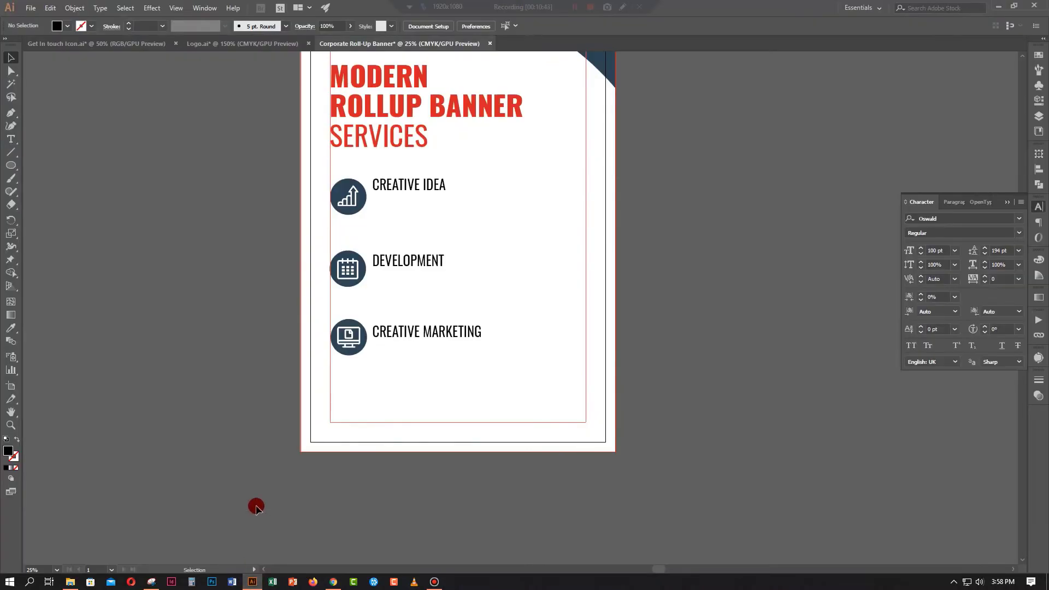
pyautogui.hotkey('ctrl', '+')
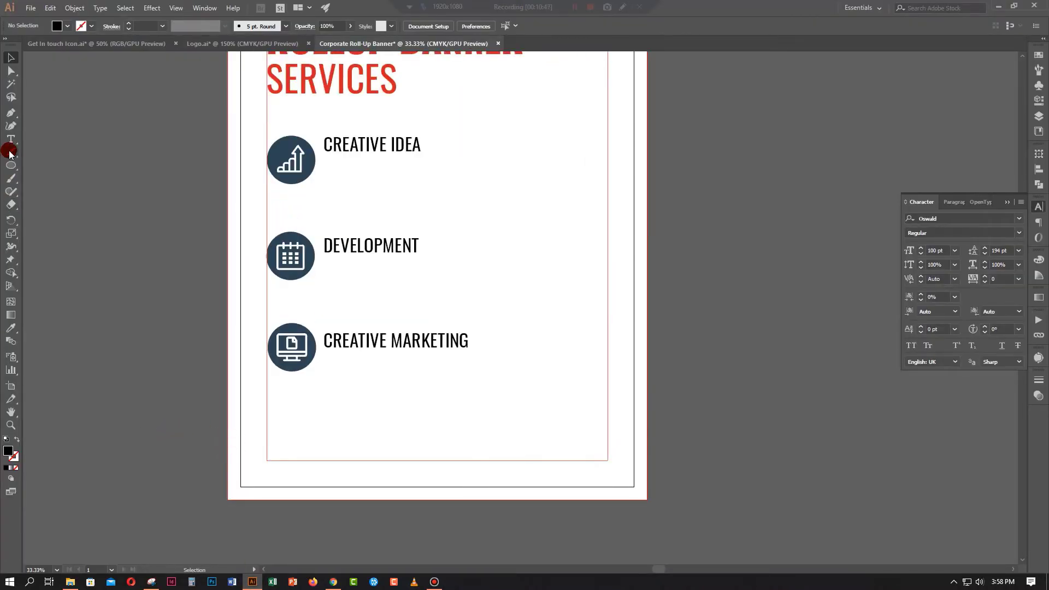
pyautogui.click(10, 148)
pyautogui.moveTo(325, 162); pyautogui.dragTo(606, 202)
pyautogui.hotkey('ctrl', 'v')
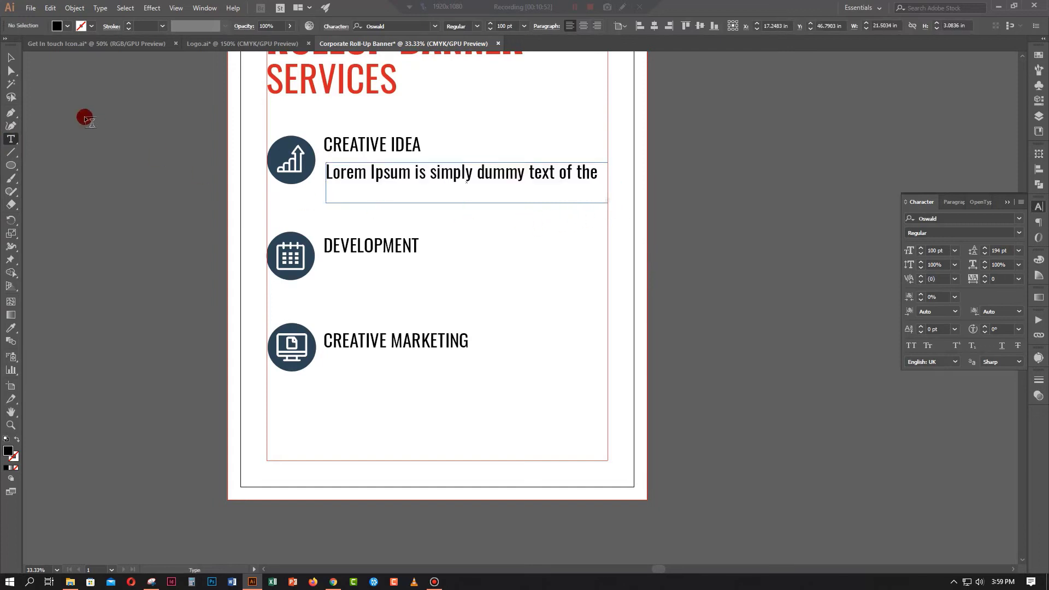
pyautogui.press('Escape')
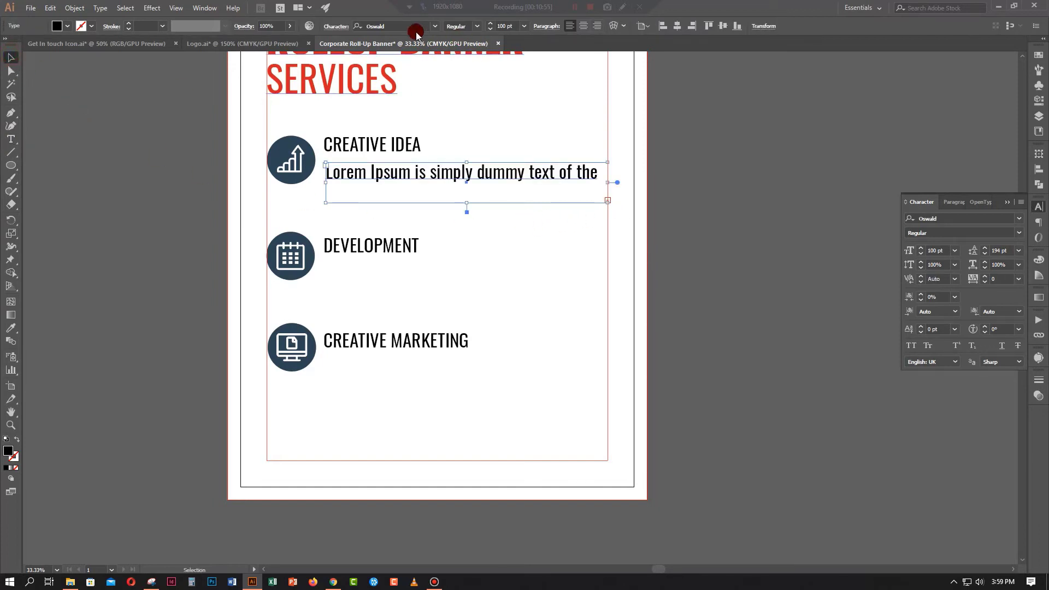
# Set the description to Roboto, 20 pt, with 30 pt leading
pyautogui.click(404, 27)
pyautogui.write('robo')
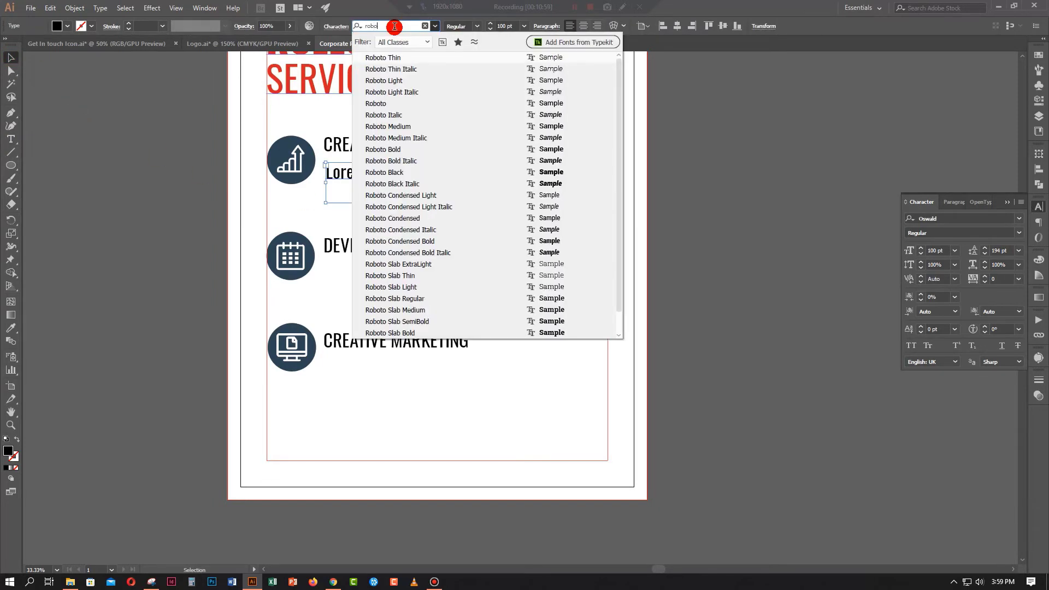
pyautogui.click(390, 105)
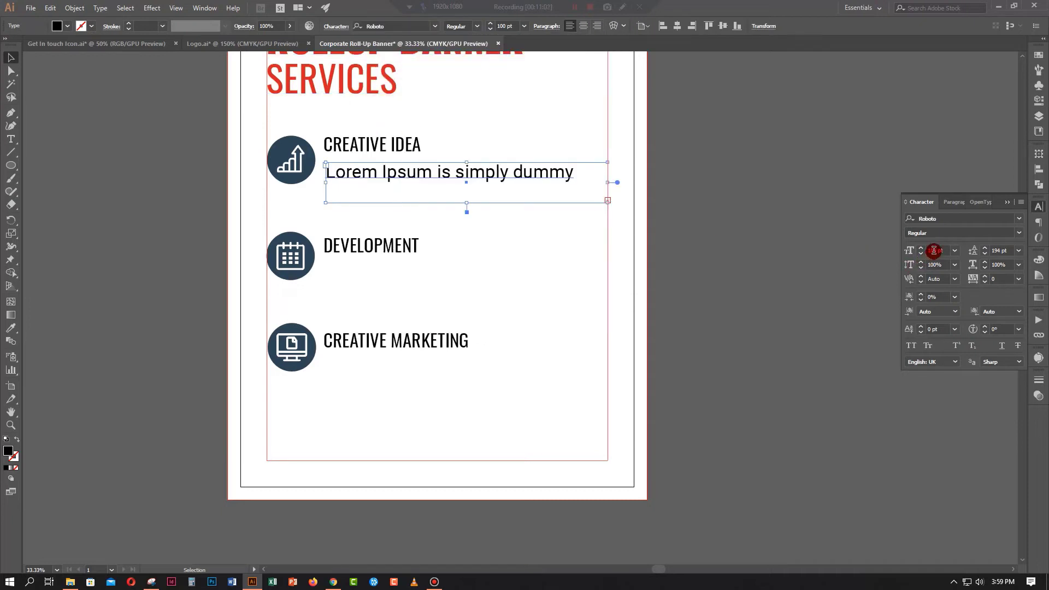
pyautogui.write('20')
pyautogui.press('Return')
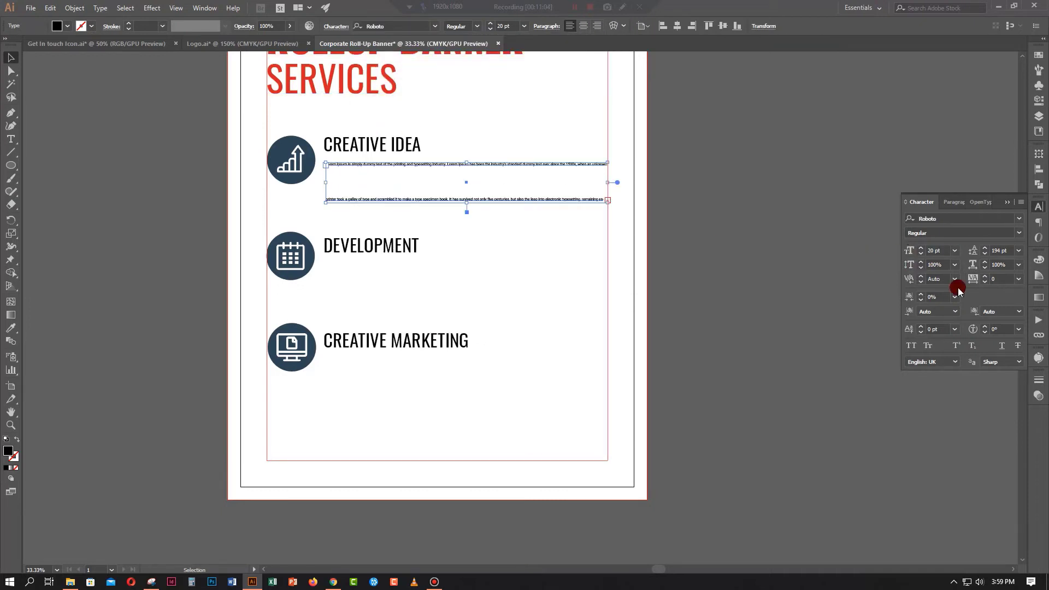
pyautogui.doubleClick(996, 251)
pyautogui.write('30')
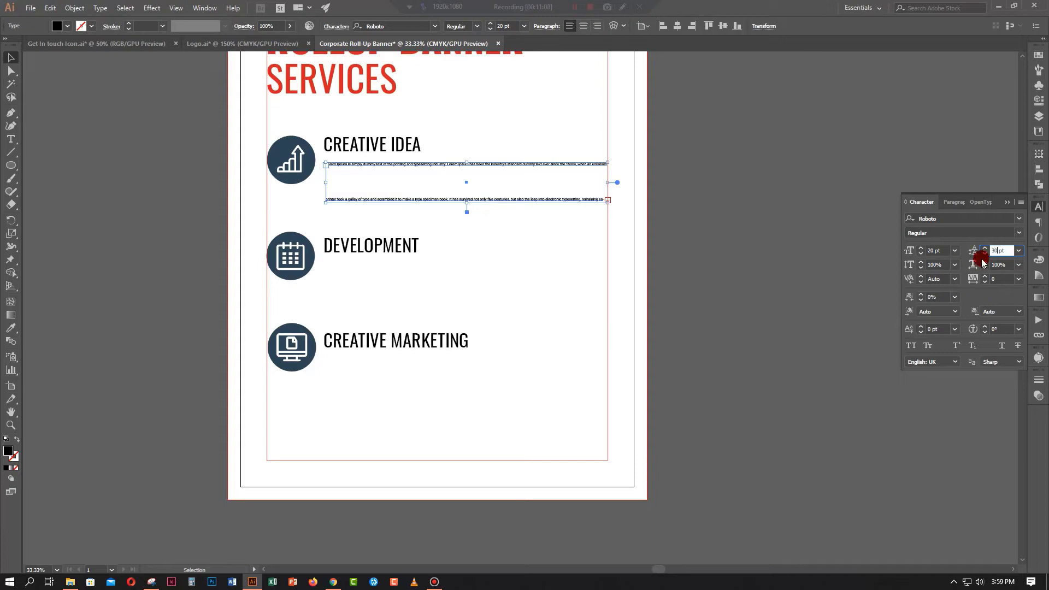
pyautogui.press('Return')
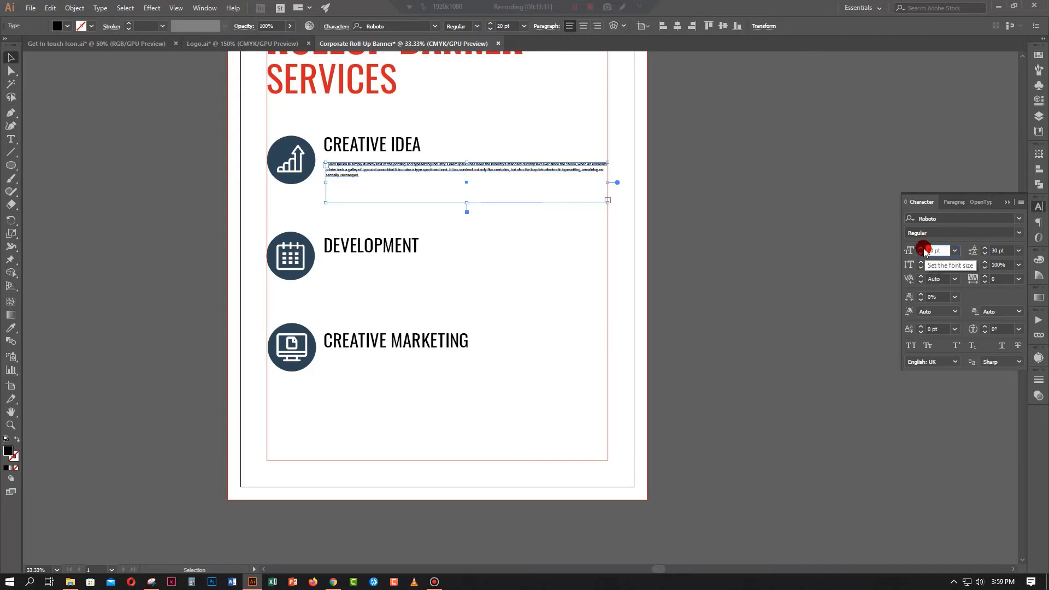
# Enlarge the description to 40 pt with 63 pt leading
pyautogui.click(920, 248)
pyautogui.click(921, 248)
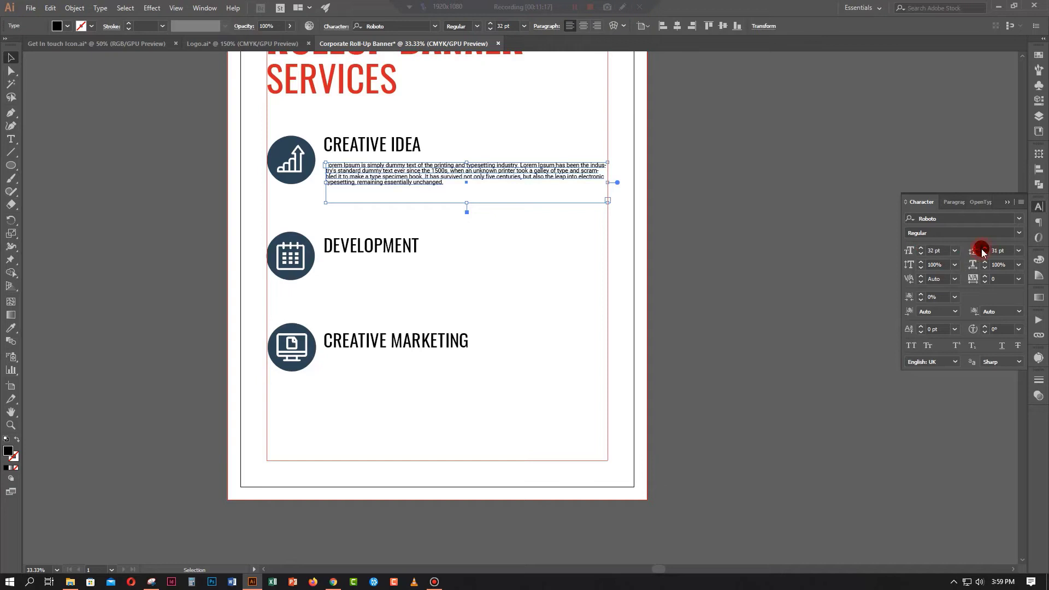
pyautogui.moveTo(990, 250); pyautogui.dragTo(981, 251)
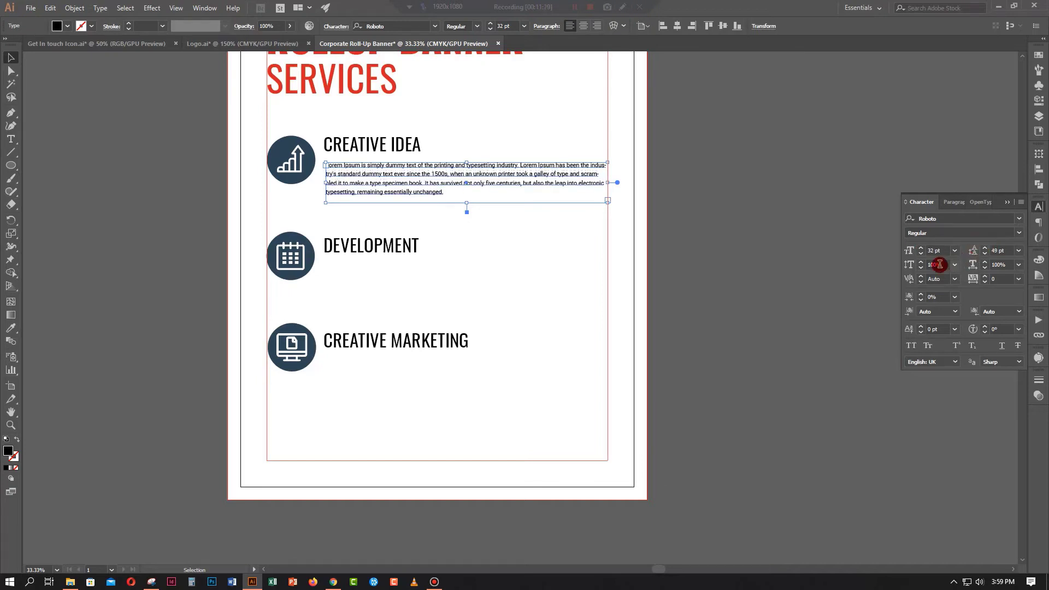
pyautogui.click(921, 248)
pyautogui.click(922, 248)
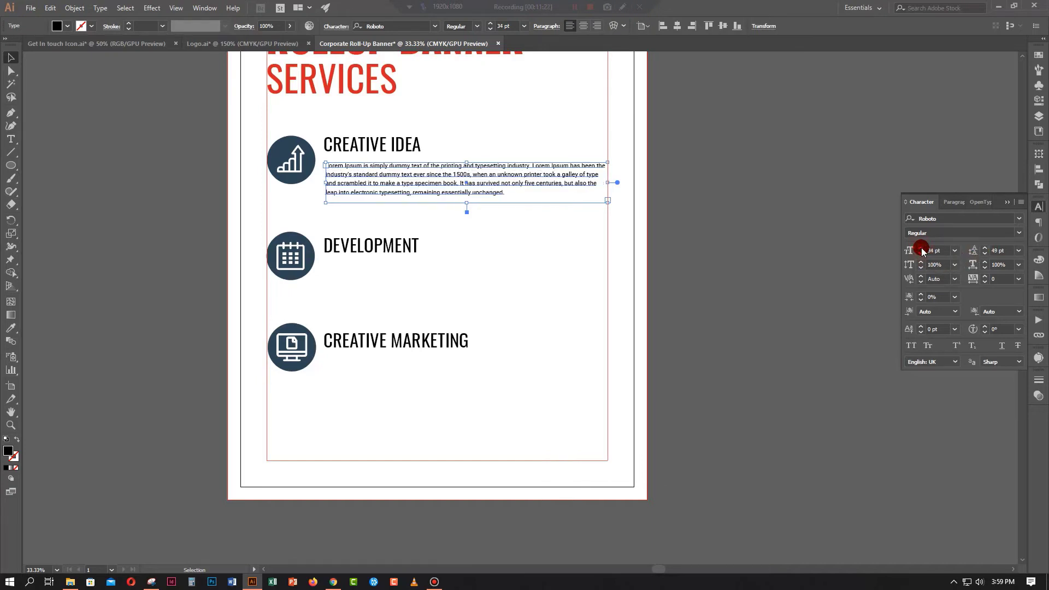
pyautogui.click(922, 248)
pyautogui.hotkey('ctrl', '+')
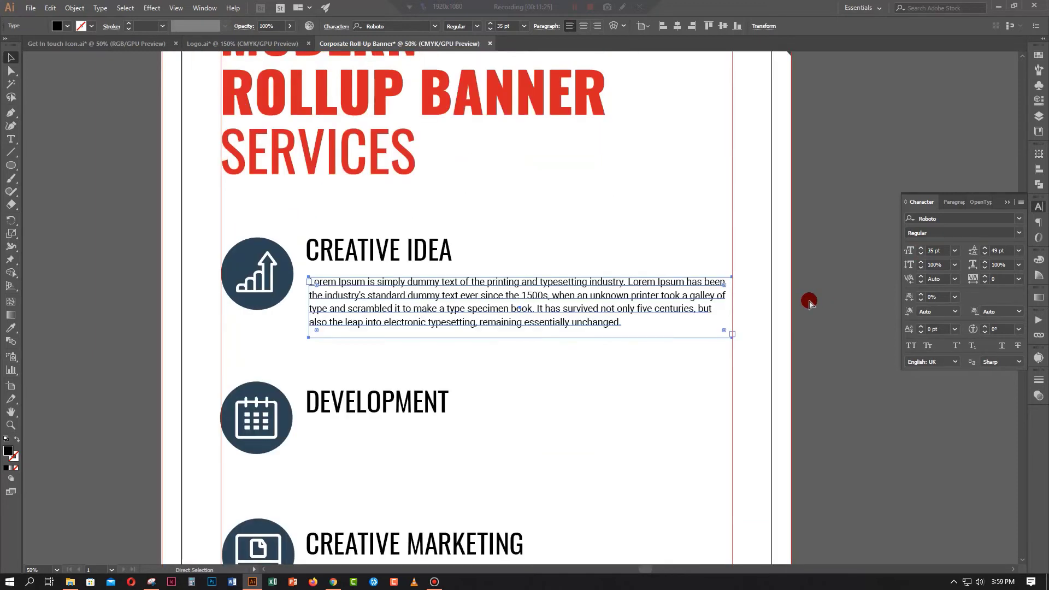
pyautogui.hotkey('ctrl', '0')
pyautogui.hotkey('ctrl', '+')
pyautogui.hotkey('ctrl', '+')
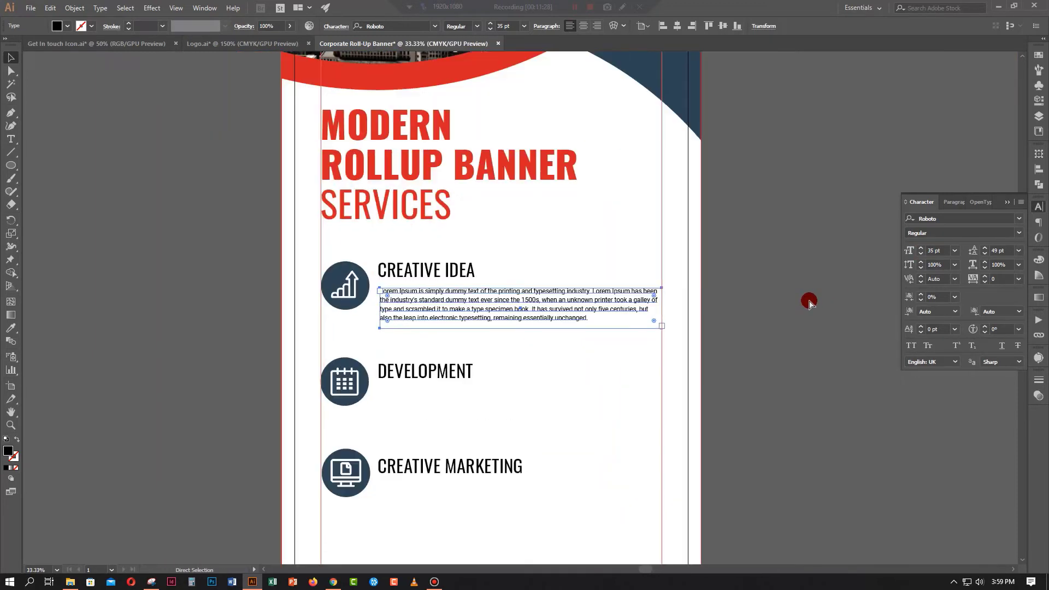
pyautogui.click(922, 248)
pyautogui.click(922, 248)
pyautogui.click(921, 248)
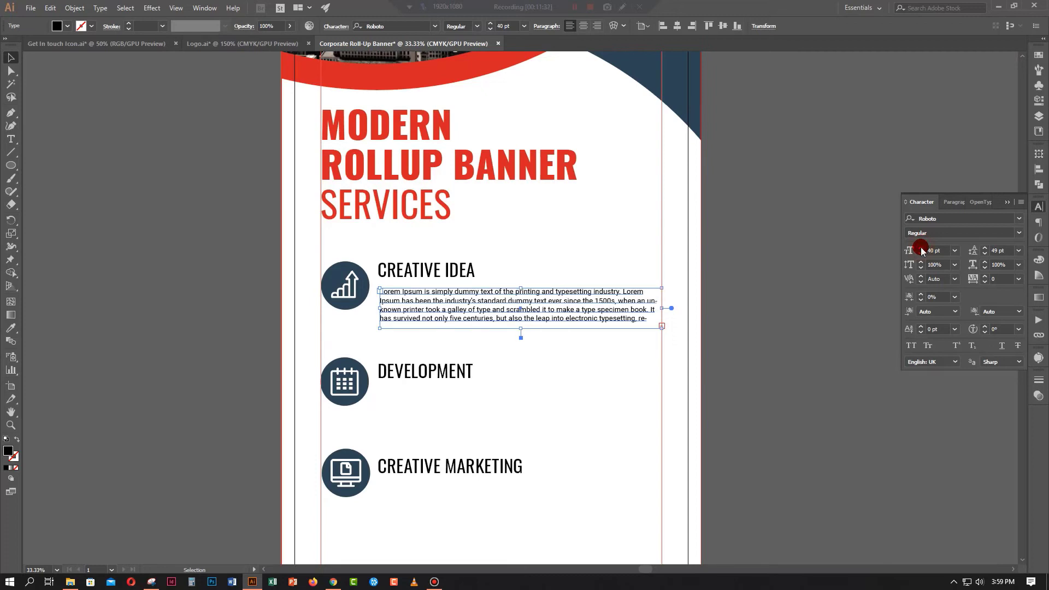
pyautogui.click(984, 248)
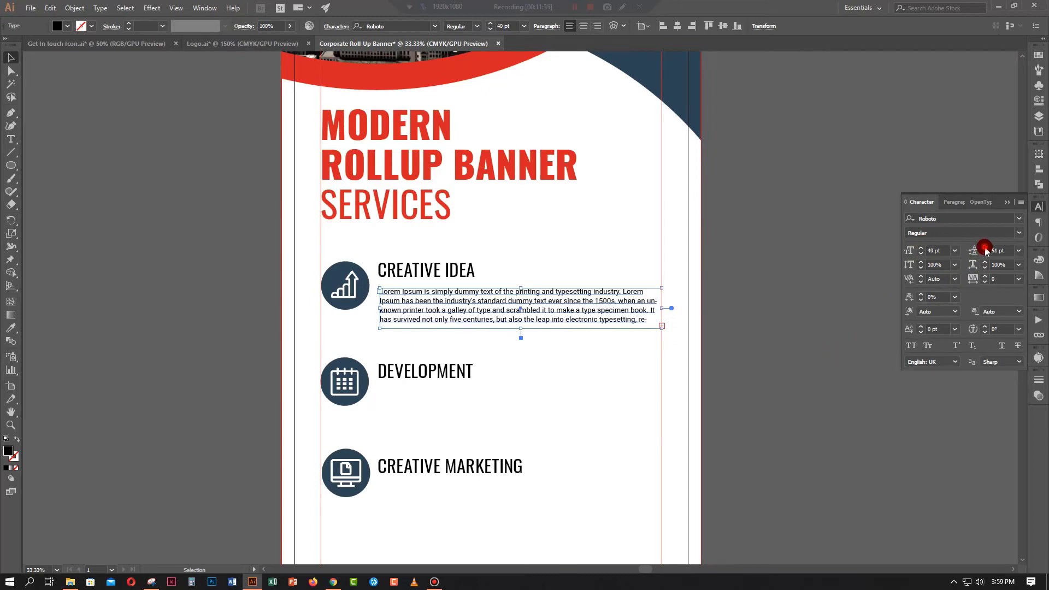
pyautogui.click(984, 247)
pyautogui.click(984, 247)
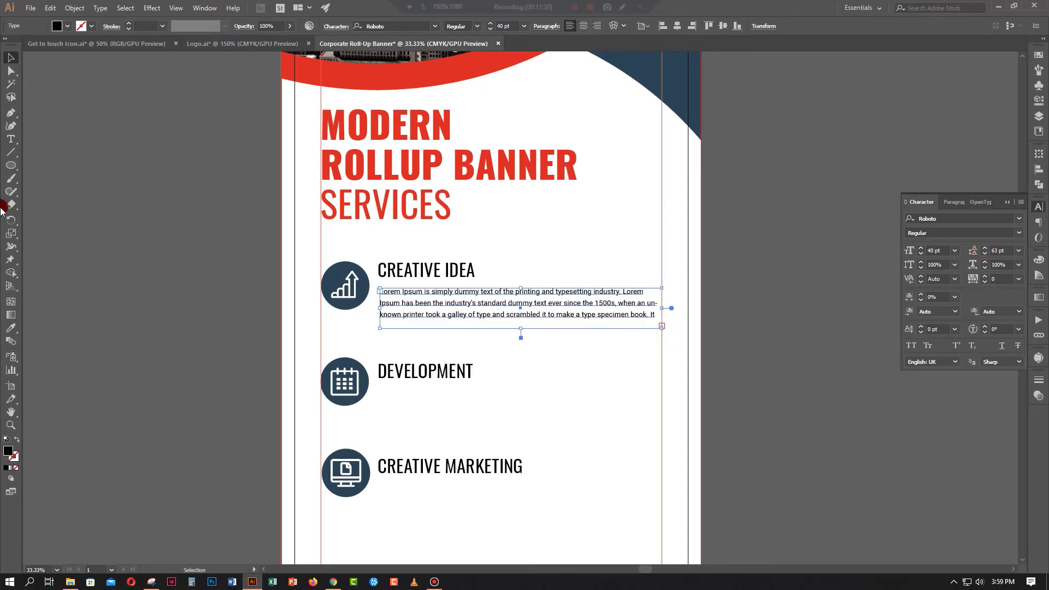
pyautogui.click(10, 139)
# Trim the description to its first two sentences, ending with a period
pyautogui.moveTo(582, 304); pyautogui.dragTo(653, 358)
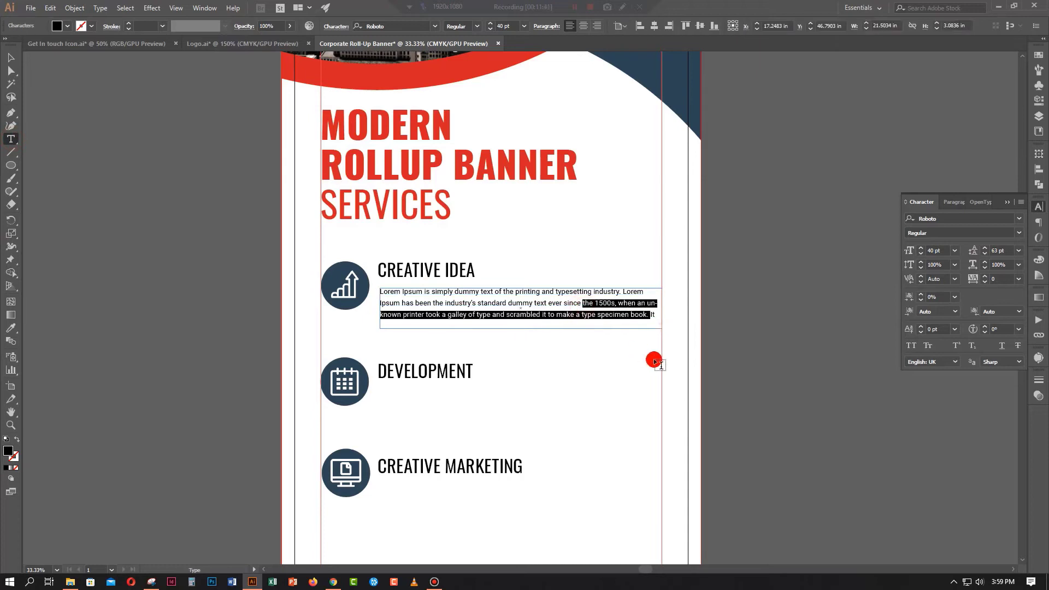
pyautogui.press('BackSpace')
pyautogui.hotkey('shift', 'Down')
pyautogui.press('BackSpace')
pyautogui.hotkey('shift', 'Down')
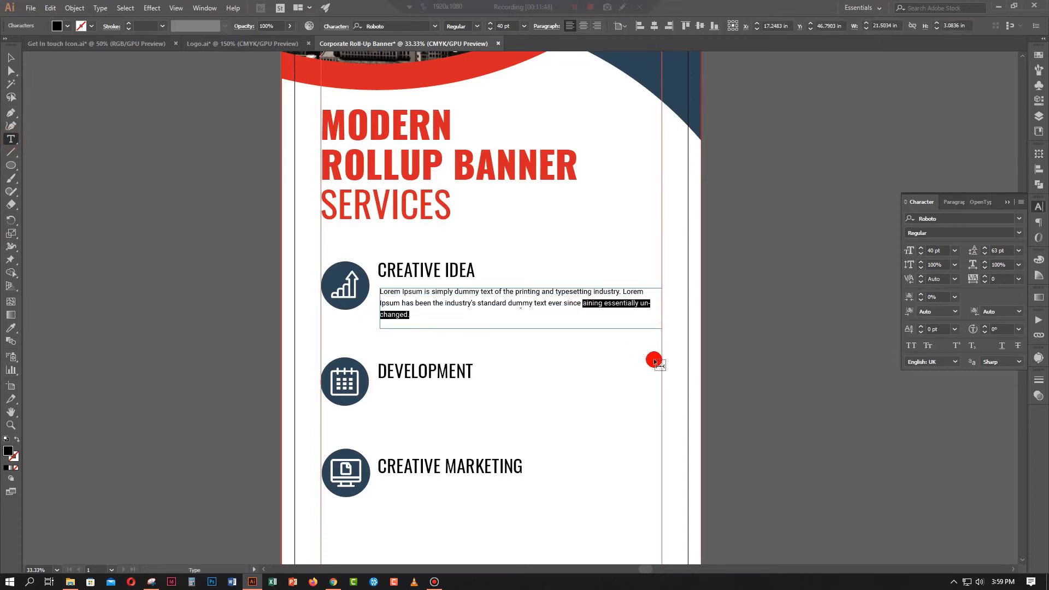
pyautogui.press('BackSpace')
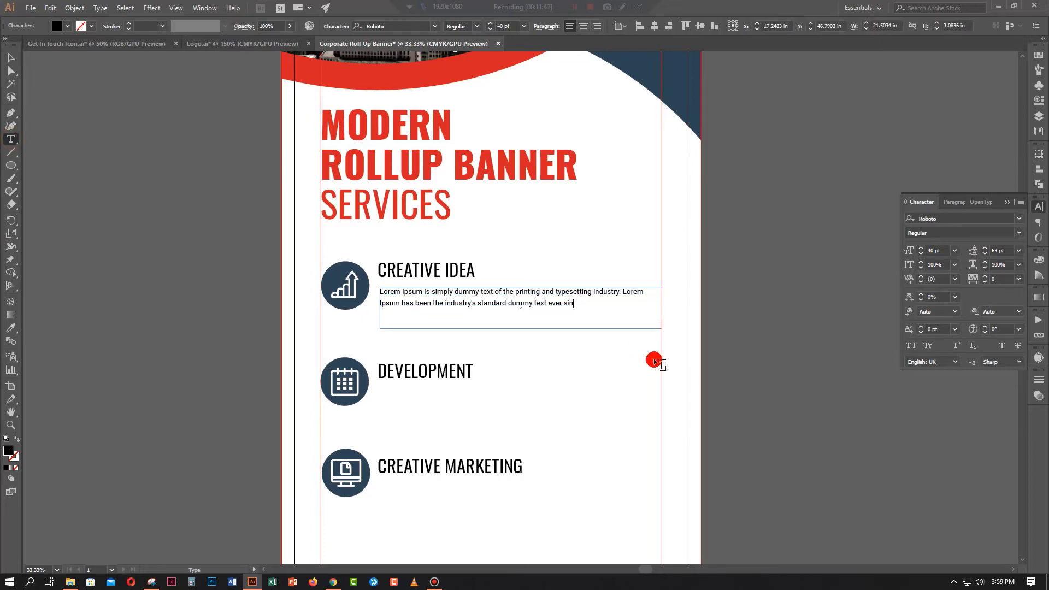
pyautogui.write('.')
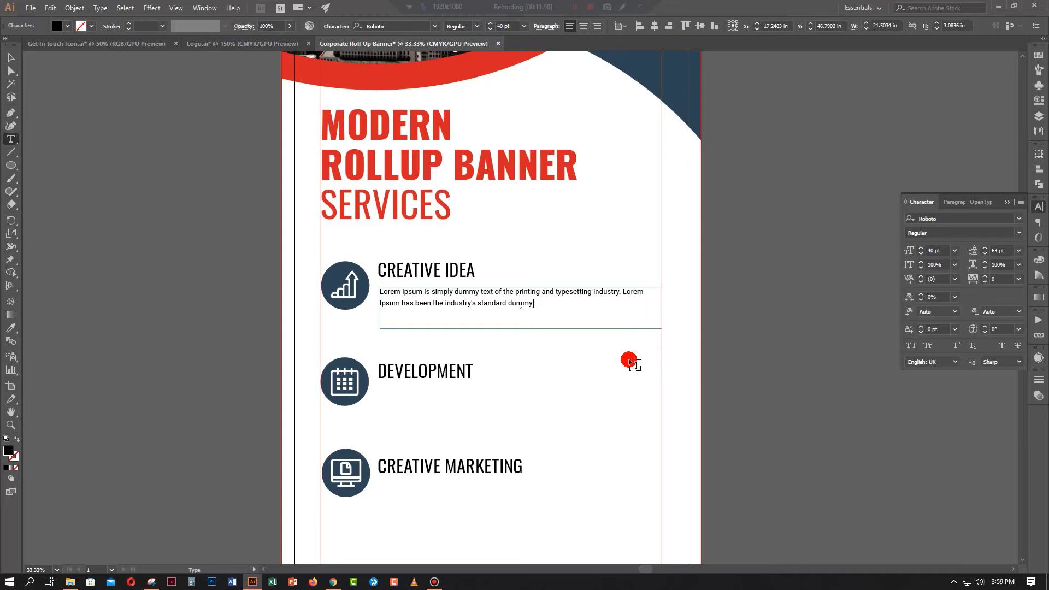
# Shorten the description text frame to fit the trimmed text
pyautogui.click(11, 58)
pyautogui.click(397, 302)
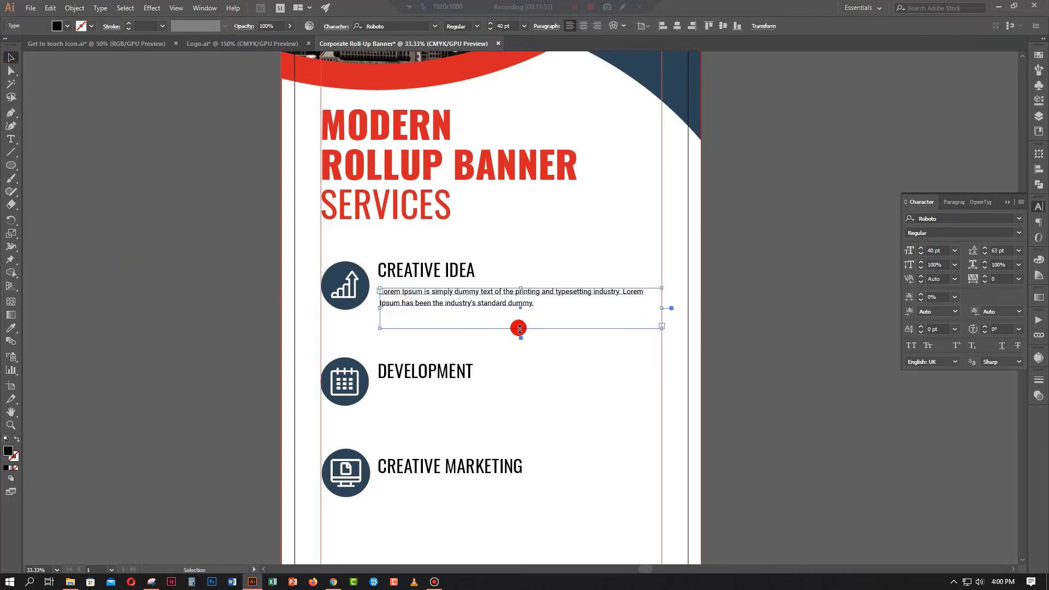
pyautogui.moveTo(520, 327); pyautogui.dragTo(522, 312)
pyautogui.click(218, 345)
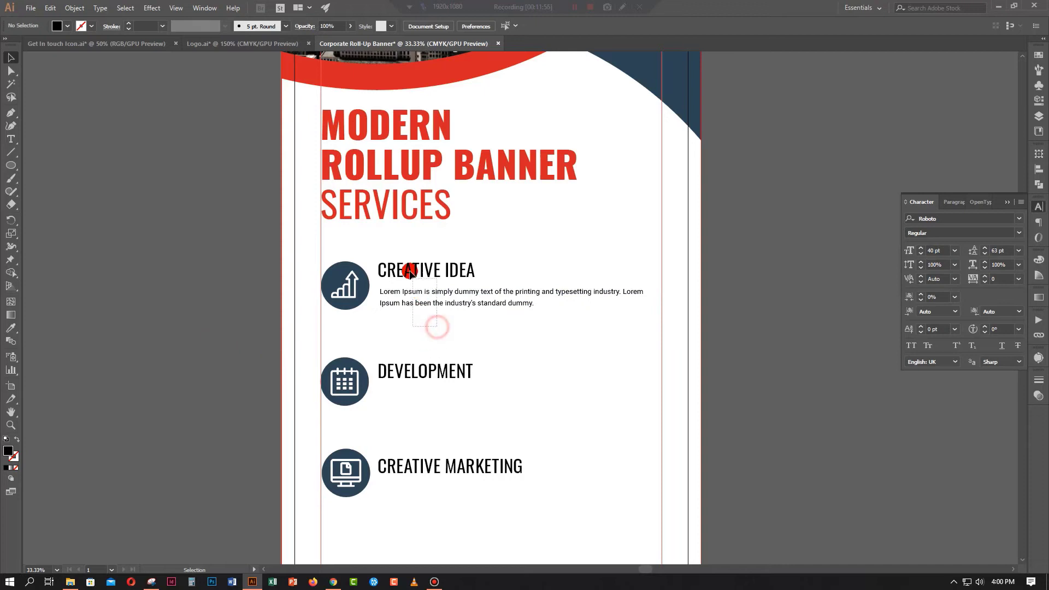
# Align the description flush left with the CREATIVE IDEA heading
pyautogui.moveTo(436, 326); pyautogui.dragTo(410, 269)
pyautogui.click(635, 27)
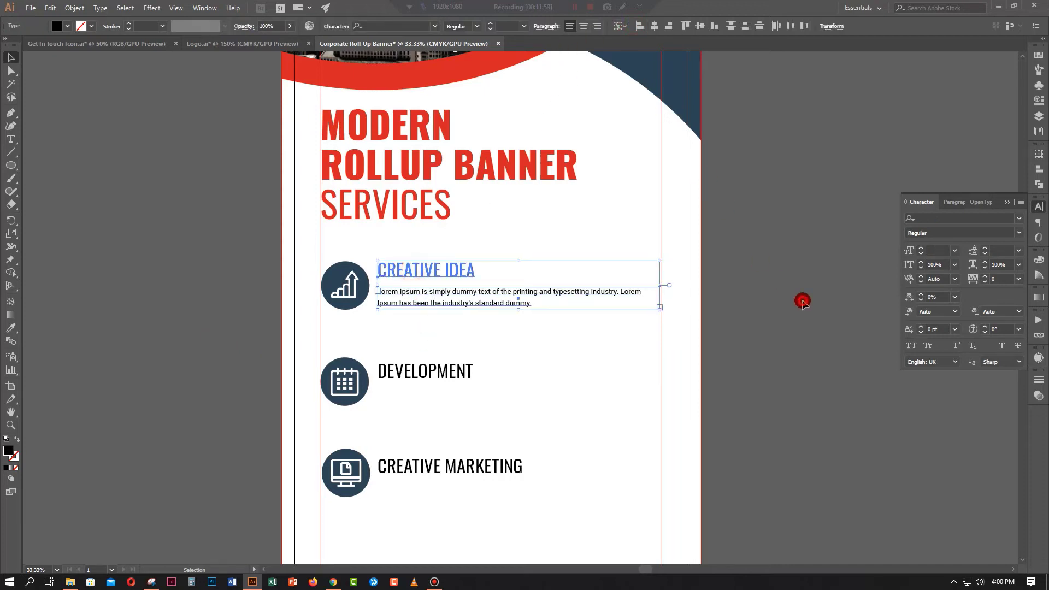
pyautogui.click(795, 300)
pyautogui.scroll(-1, 795, 299)
pyautogui.scroll(-2, 491, 273)
# Duplicate the description text under the DEVELOPMENT heading
pyautogui.moveTo(442, 206); pyautogui.dragTo(430, 395)
pyautogui.click(440, 322)
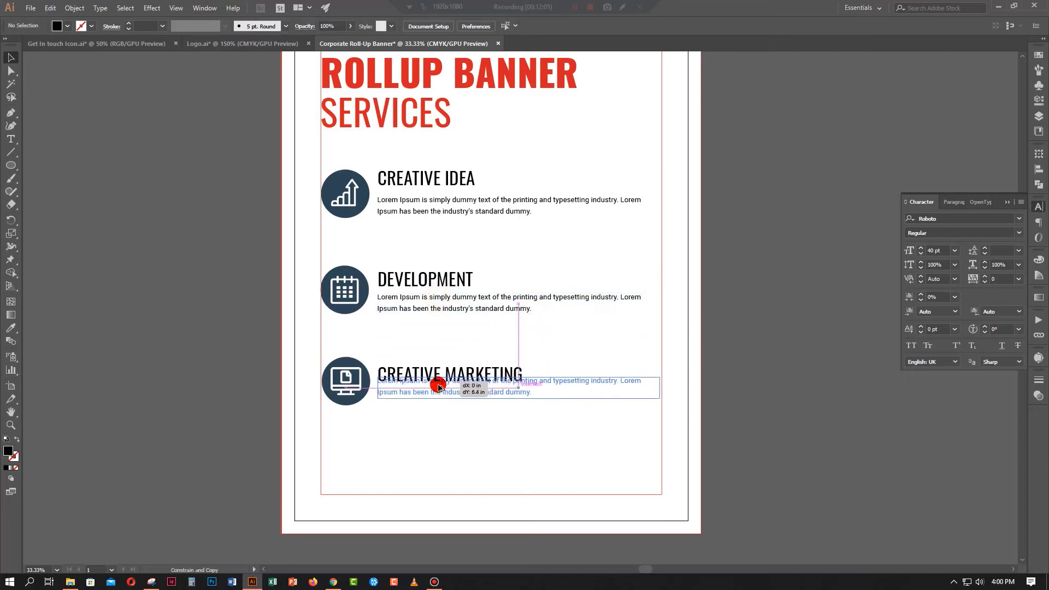
pyautogui.hotkey('ctrl', '0')
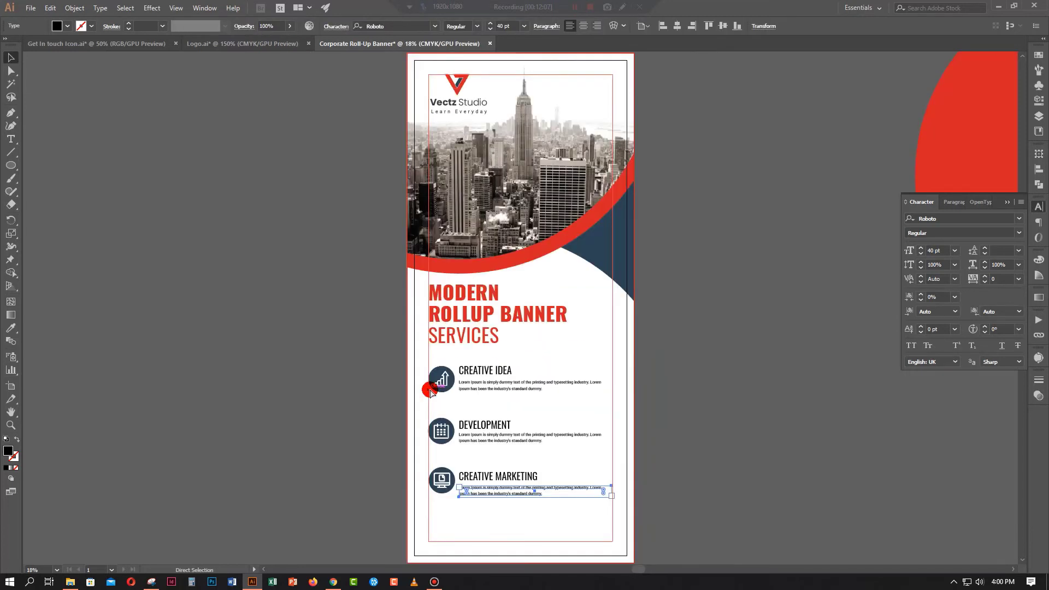
pyautogui.hotkey('ctrl', '+')
pyautogui.hotkey('ctrl', '+')
pyautogui.scroll(3, 428, 391)
pyautogui.scroll(2, 415, 328)
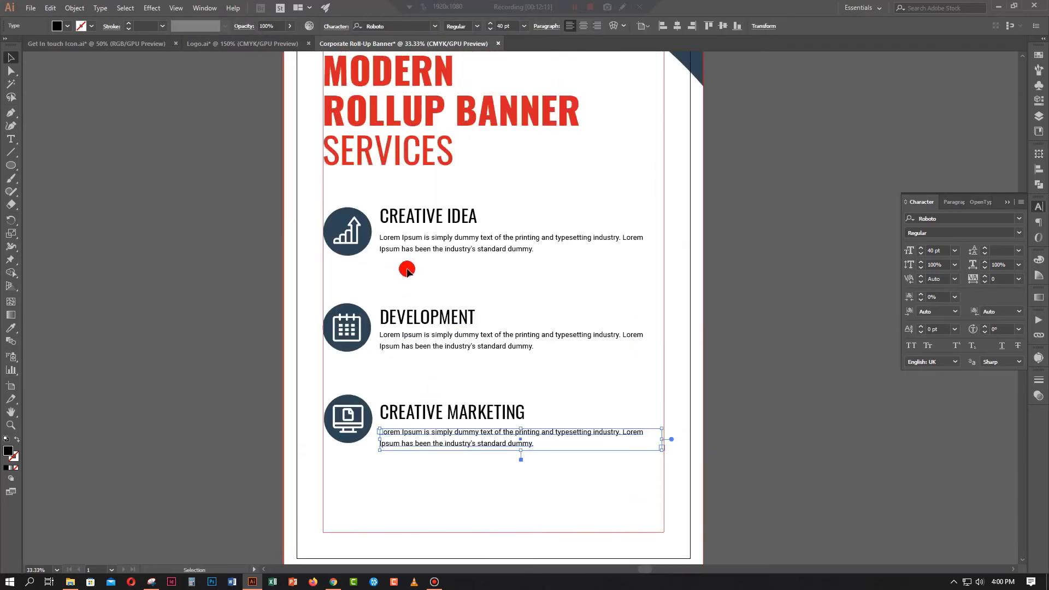
# Nudge the Development icon down two steps to line it up with its text
pyautogui.click(355, 256)
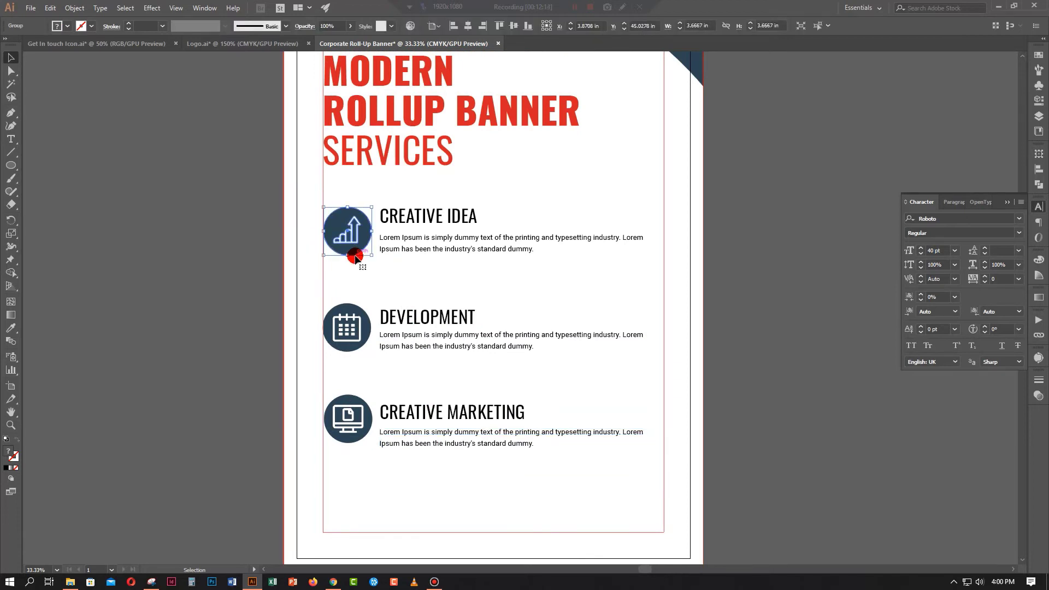
pyautogui.moveTo(304, 295); pyautogui.dragTo(374, 366)
pyautogui.press('Down')
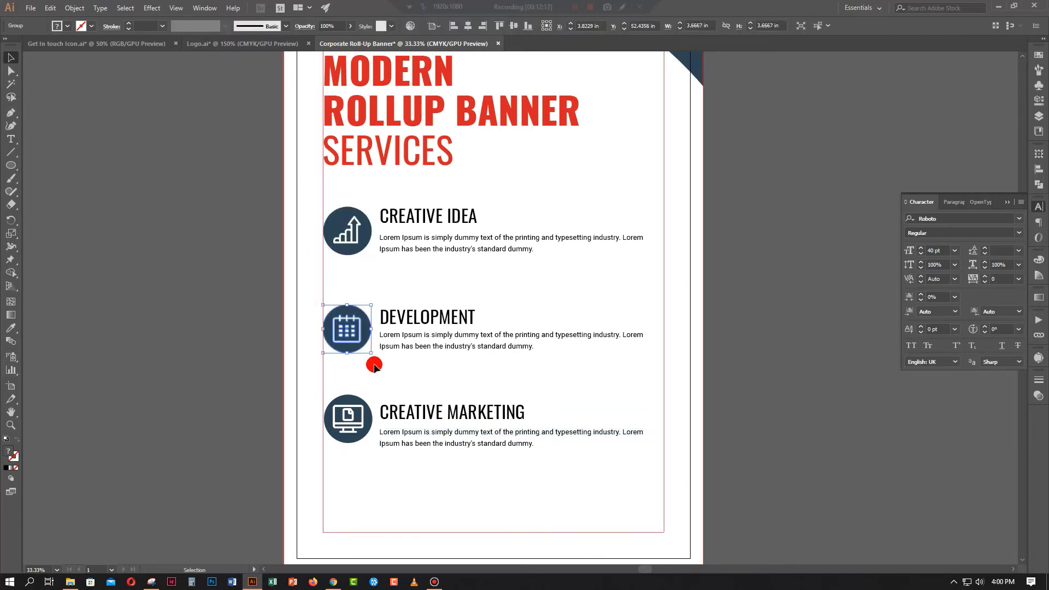
pyautogui.press('Down')
pyautogui.moveTo(451, 508); pyautogui.dragTo(410, 210)
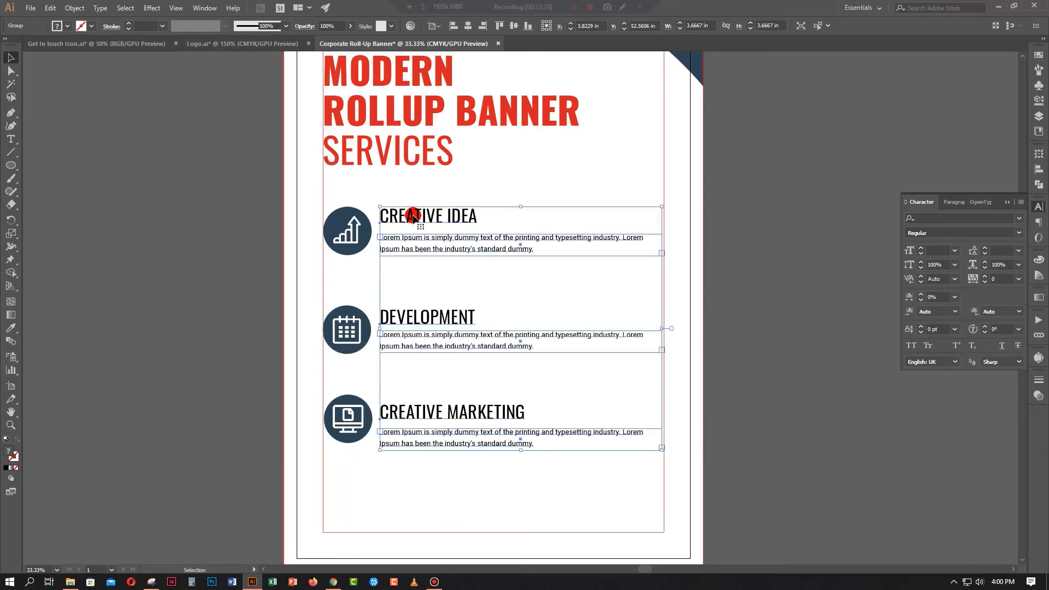
pyautogui.click(410, 214)
pyautogui.click(803, 377)
pyautogui.scroll(-1, 419, 454)
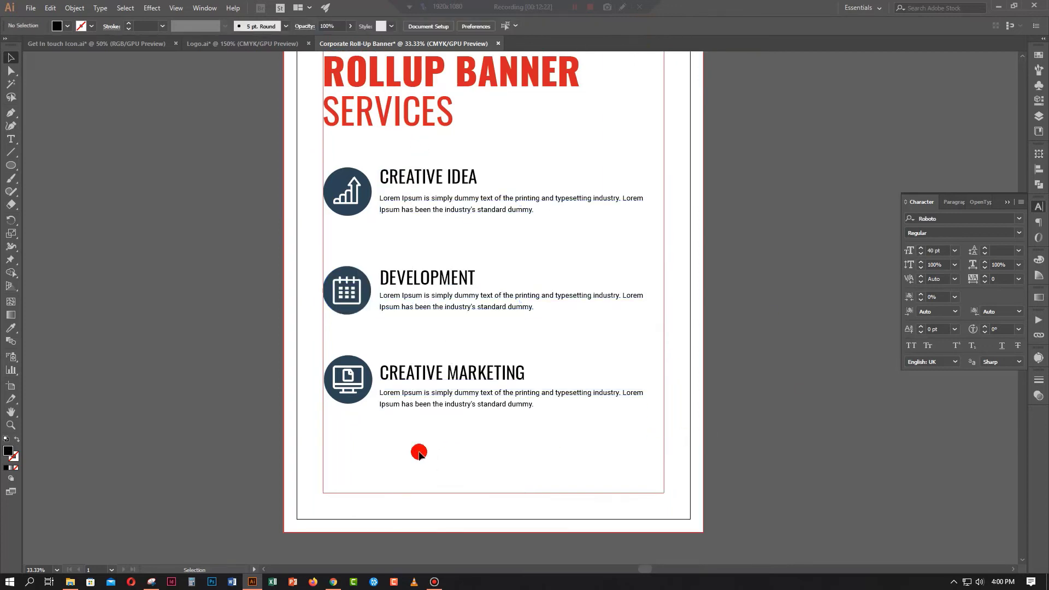
pyautogui.click(327, 383)
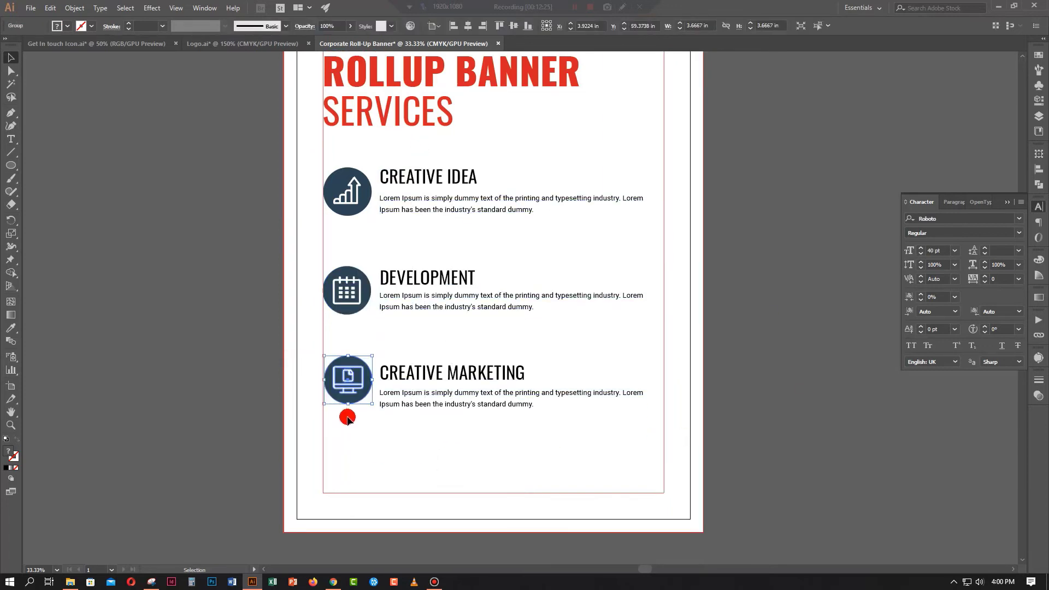
pyautogui.hotkey('ctrl', '-')
# Shift-nudge the Creative Idea row down two steps
pyautogui.moveTo(543, 431); pyautogui.dragTo(445, 431)
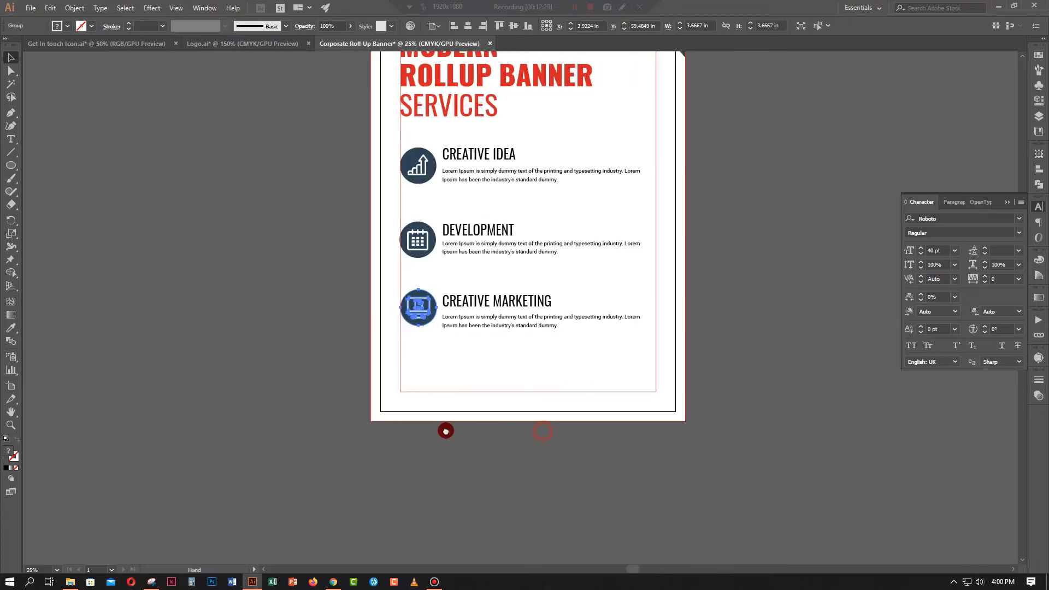
pyautogui.scroll(2, 445, 431)
pyautogui.moveTo(526, 433); pyautogui.dragTo(402, 294)
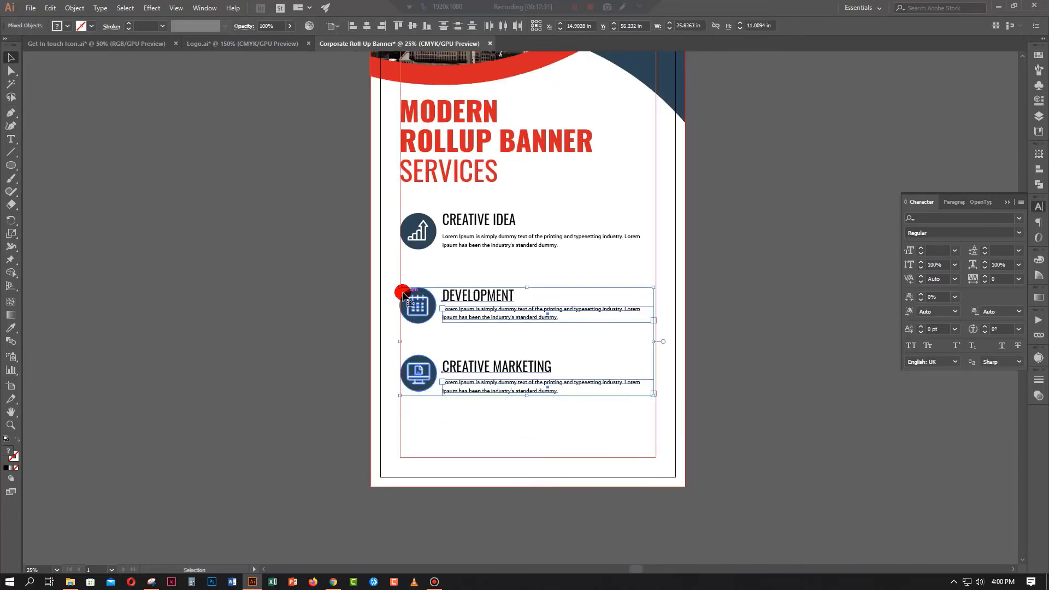
pyautogui.moveTo(379, 205); pyautogui.dragTo(453, 260)
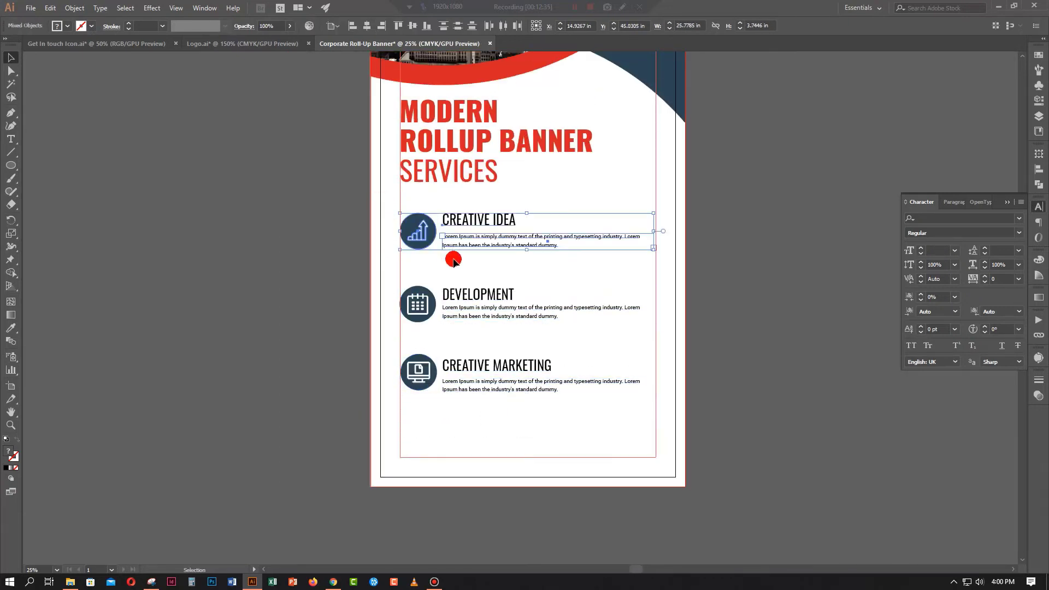
pyautogui.hotkey('shift', 'Down')
pyautogui.hotkey('shift', 'Down')
pyautogui.hotkey('shift', 'Down')
pyautogui.hotkey('shift', 'Down')
pyautogui.hotkey('shift', 'Down')
pyautogui.hotkey('shift', 'Down')
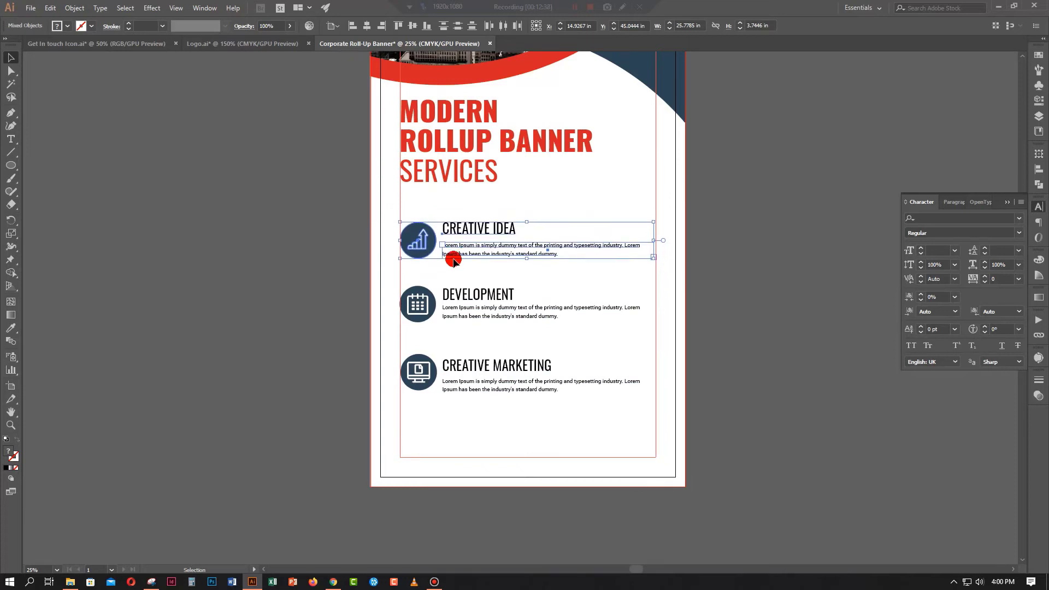
pyautogui.hotkey('shift', 'Down')
pyautogui.hotkey('shift', 'Down')
# Nudge the Creative Idea and Development rows down together, then glance at lipsum.com
pyautogui.hotkey('shift', 'Down')
pyautogui.hotkey('shift', 'Down')
pyautogui.hotkey('shift', 'Down')
pyautogui.hotkey('shift', 'Down')
pyautogui.hotkey('shift', 'Down')
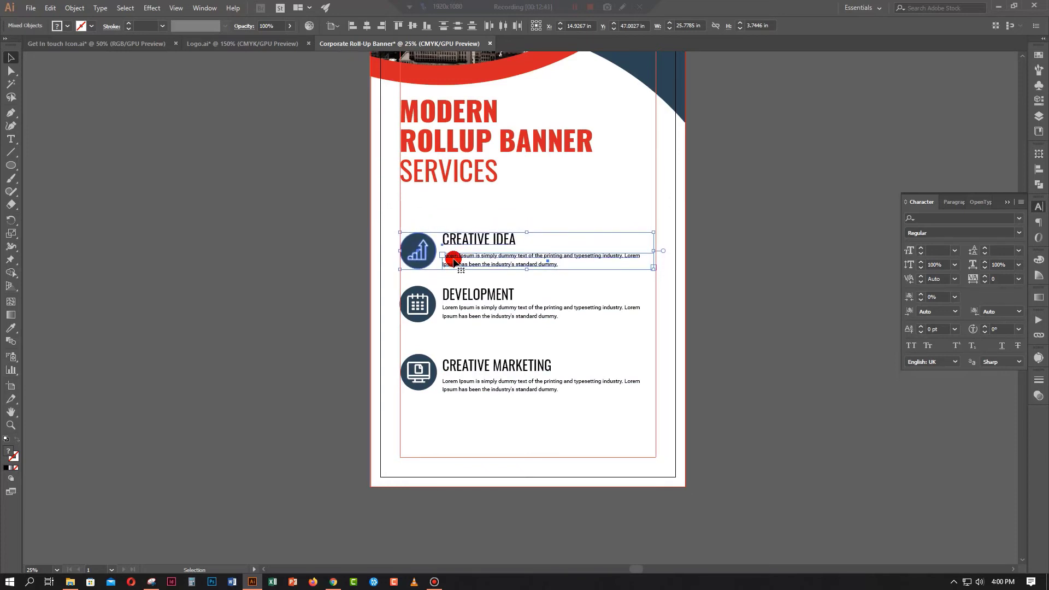
pyautogui.moveTo(377, 219); pyautogui.dragTo(508, 327)
pyautogui.hotkey('shift', 'Down')
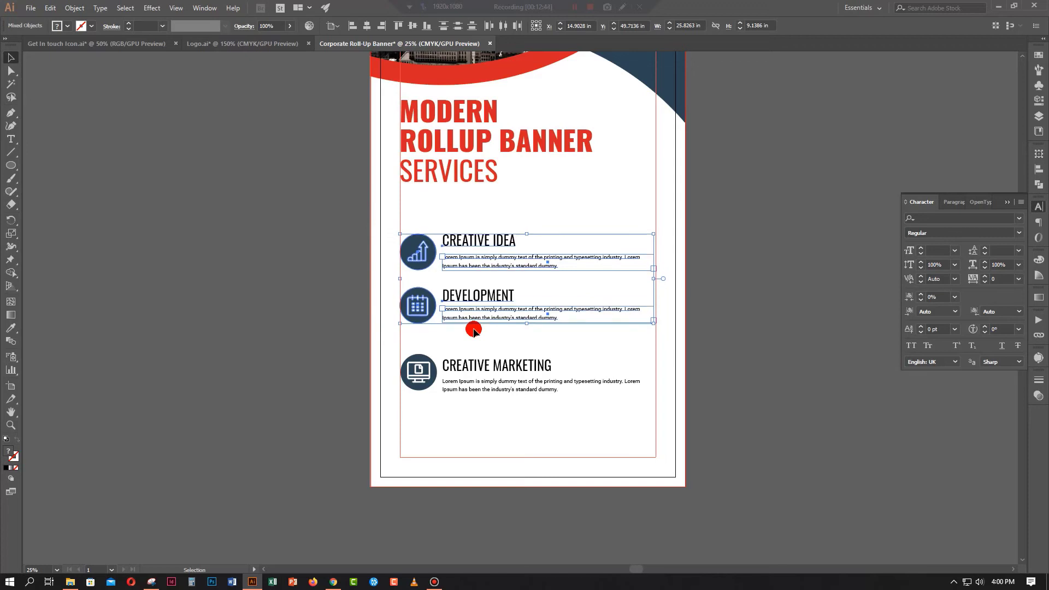
pyautogui.hotkey('shift', 'Down')
pyautogui.hotkey('shift', 'Down')
pyautogui.hotkey('shift', 'Down')
pyautogui.hotkey('shift', 'Down')
pyautogui.hotkey('shift', 'Down')
pyautogui.hotkey('shift', 'Down')
pyautogui.hotkey('shift', 'Down')
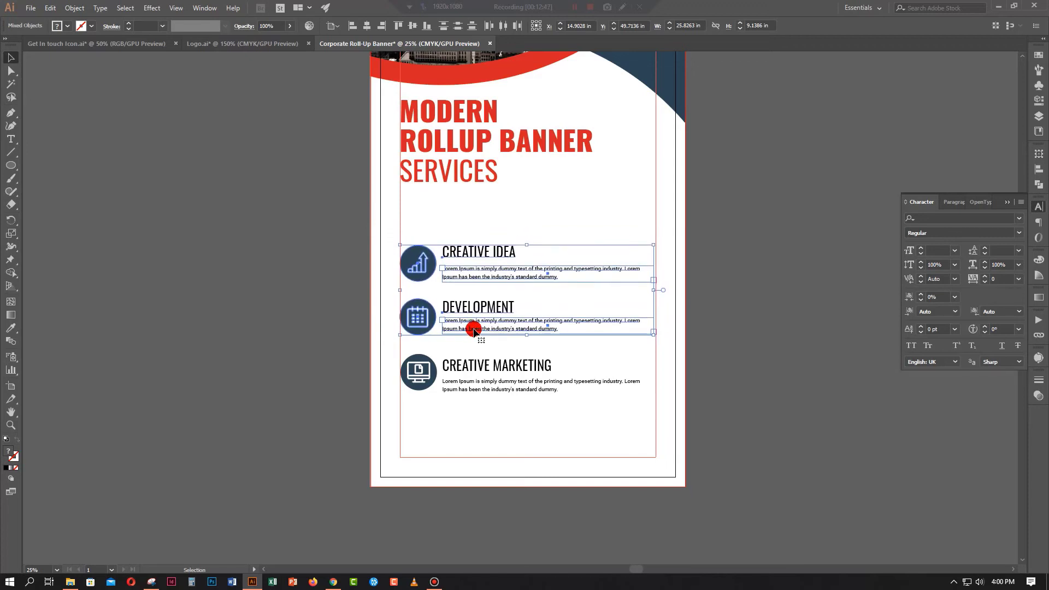
pyautogui.click(493, 419)
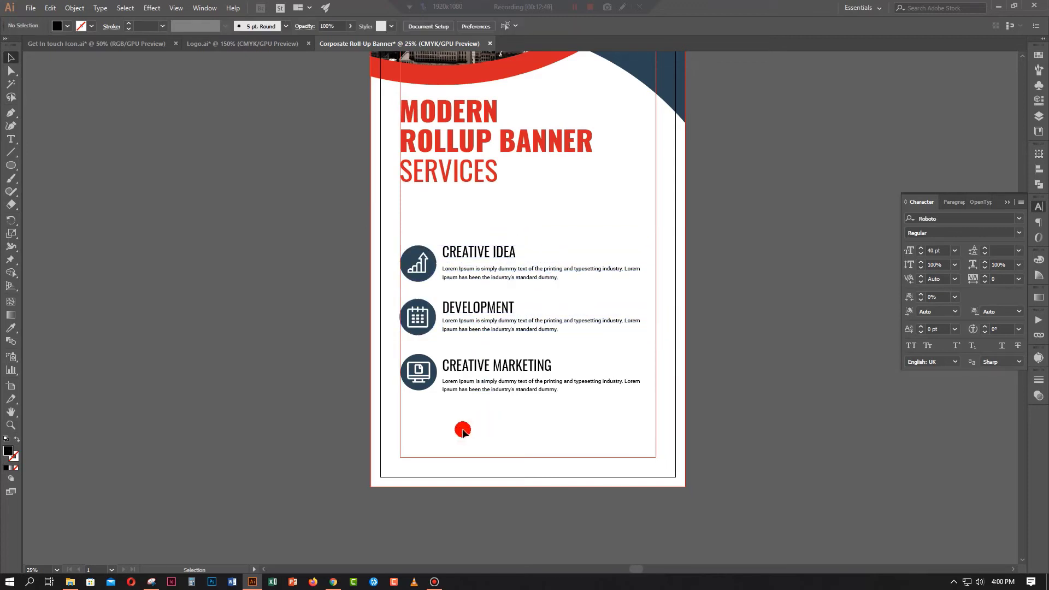
pyautogui.click(334, 582)
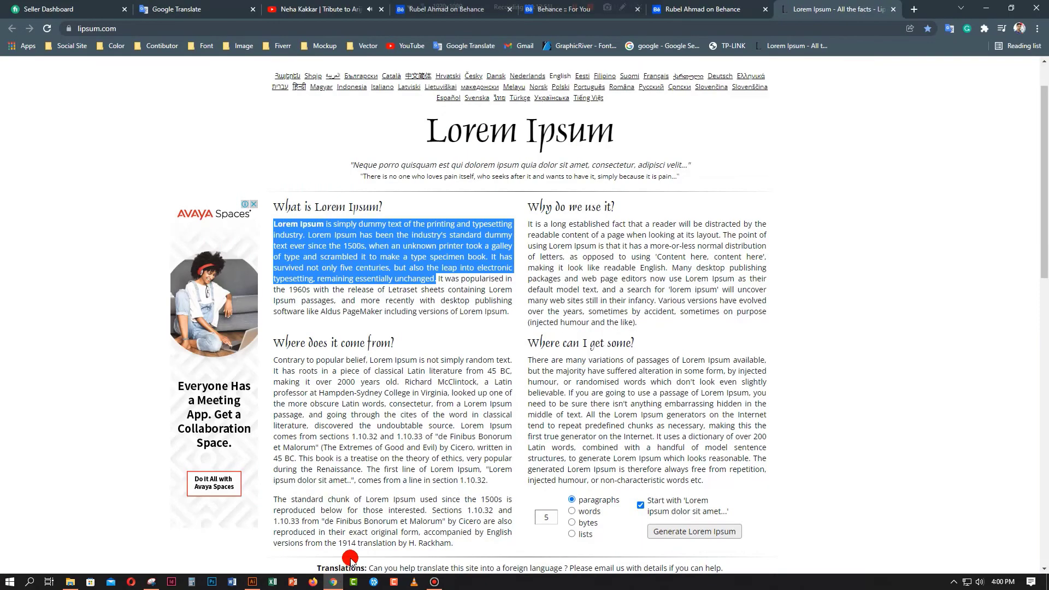
pyautogui.click(252, 582)
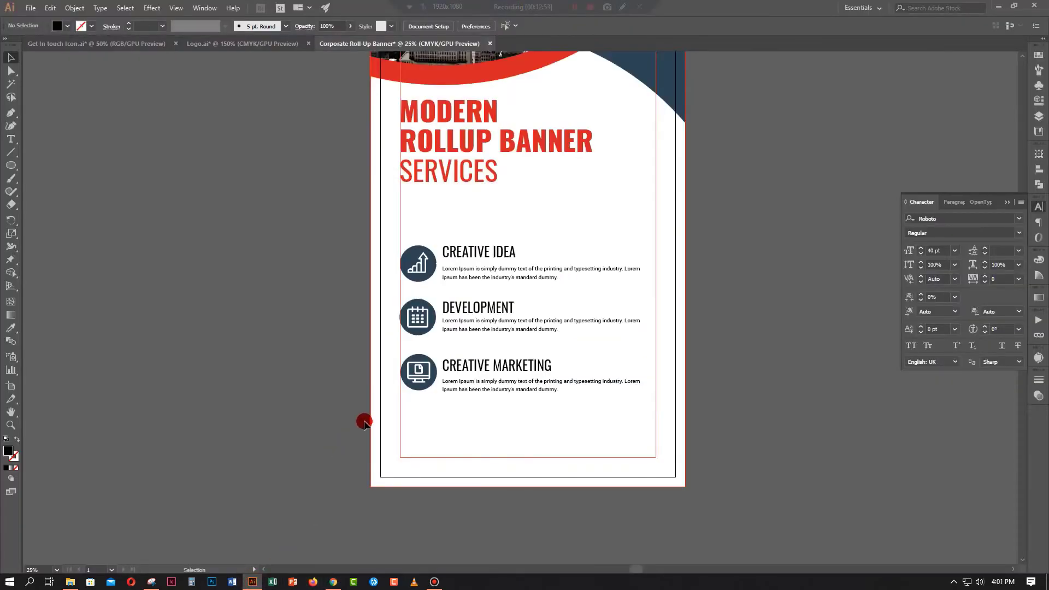
# Paste Lorem Ipsum into a new text area under SERVICES, cut off after 'ever'
pyautogui.click(20, 142)
pyautogui.moveTo(402, 194); pyautogui.dragTo(656, 228)
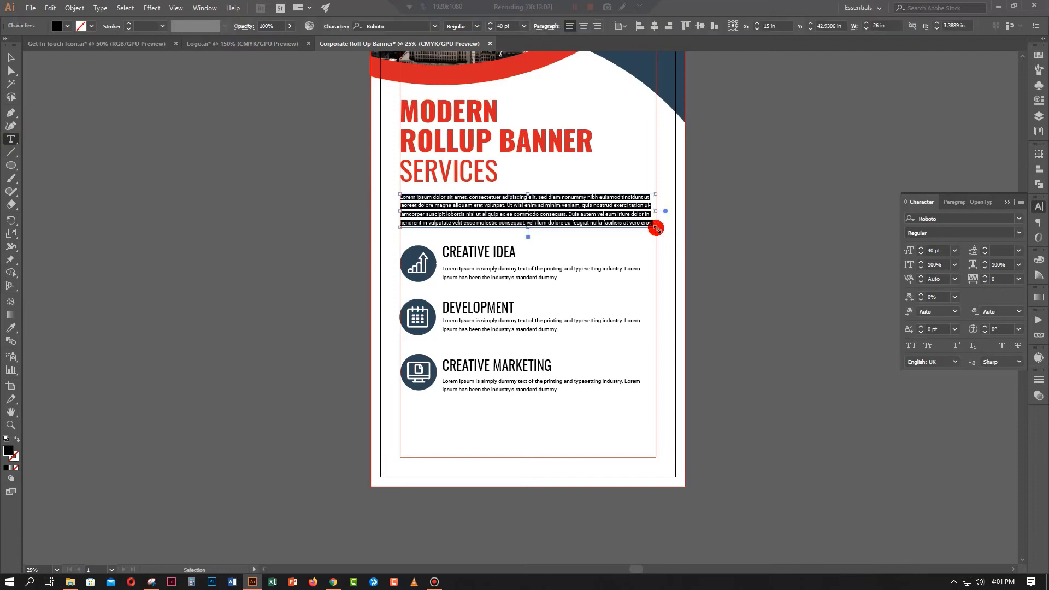
pyautogui.write("Lorem Ipsum is simply dummy text of the printing and typesetting industry. Lorem Ipsum has been the industry's standard dummy text ever since the 1500s, when an unknown printer took a galley of type and scrambled it to make a type specimen book. It has survived not only five centuries, but also the leap into electronic typesetting, remaining essentially unchanged.")
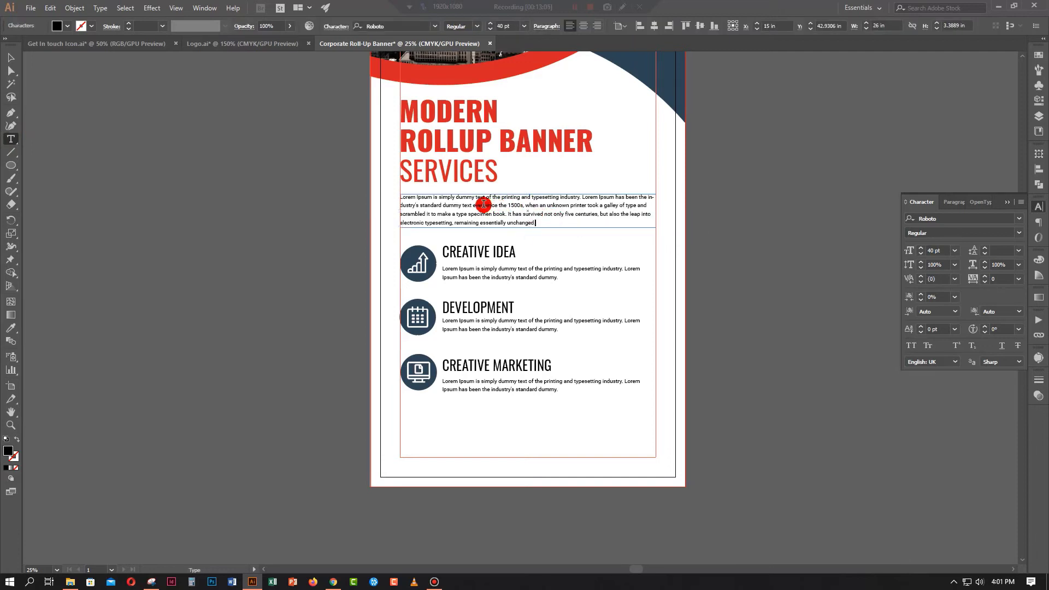
pyautogui.moveTo(483, 205); pyautogui.dragTo(609, 246)
pyautogui.press('BackSpace')
pyautogui.click(11, 57)
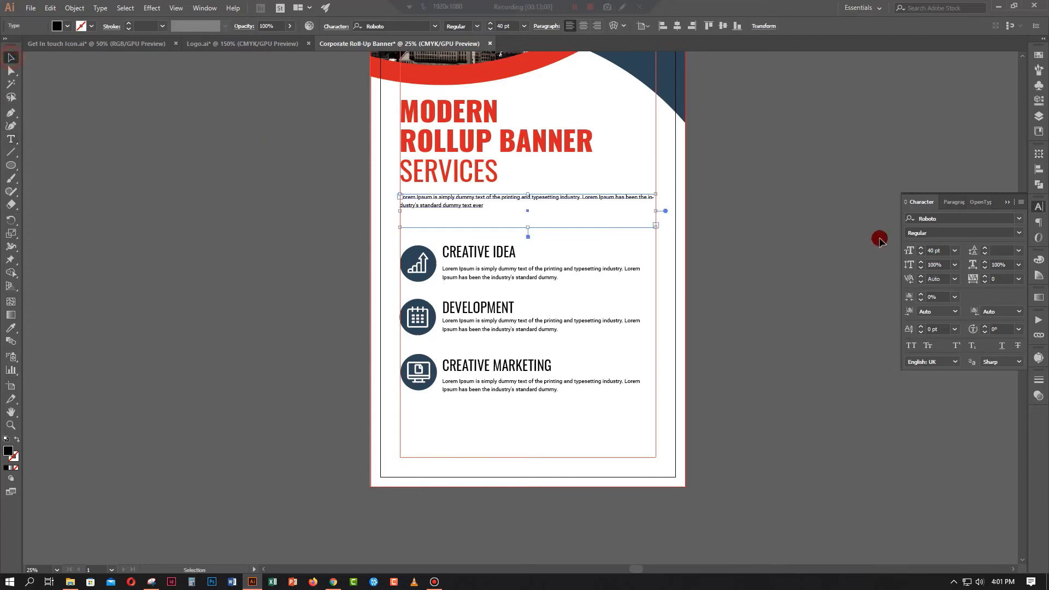
pyautogui.click(774, 241)
pyautogui.click(669, 204)
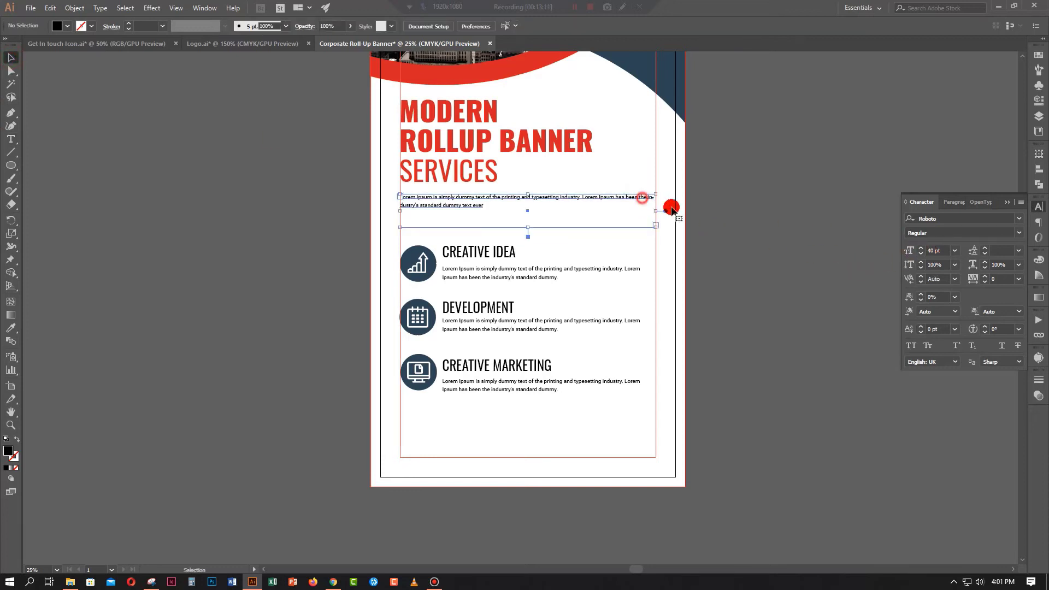
# Set the intro paragraph to 50 pt with wider leading and fit its frame to two lines
pyautogui.click(921, 249)
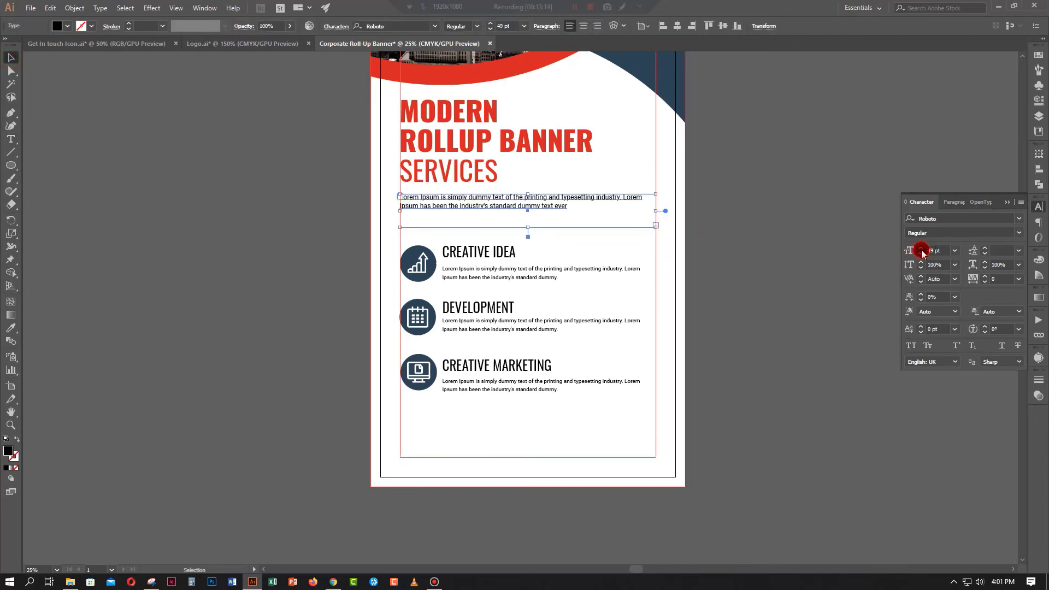
pyautogui.click(921, 249)
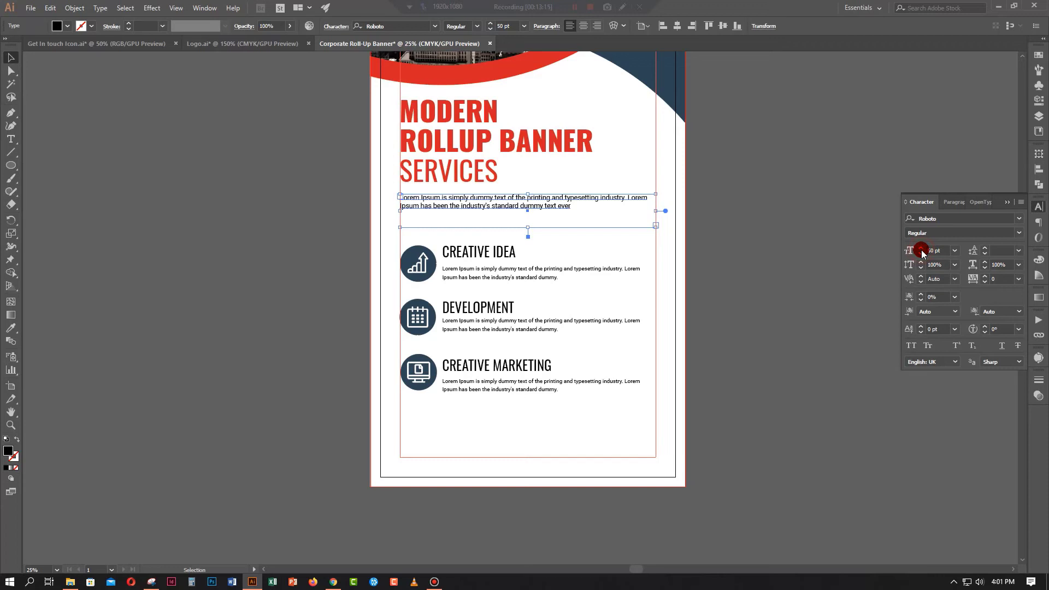
pyautogui.click(984, 249)
pyautogui.click(985, 249)
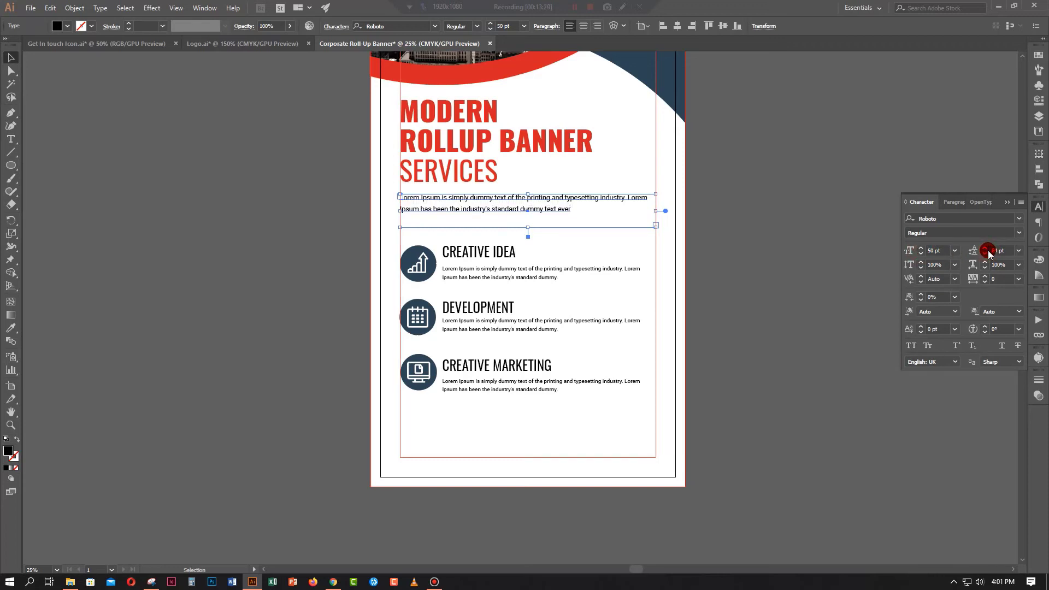
pyautogui.click(985, 253)
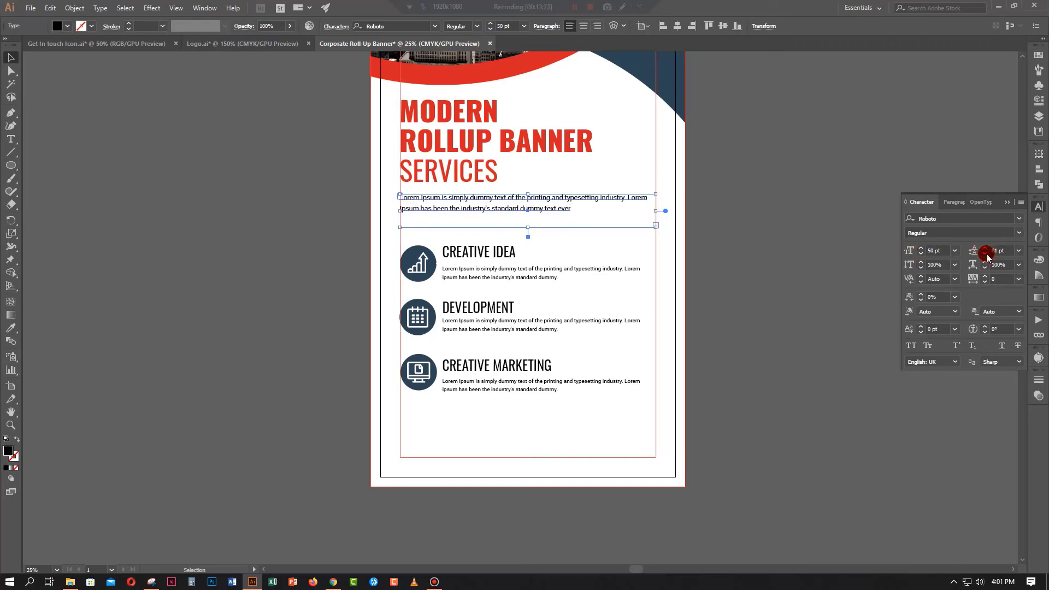
pyautogui.moveTo(528, 227); pyautogui.dragTo(530, 216)
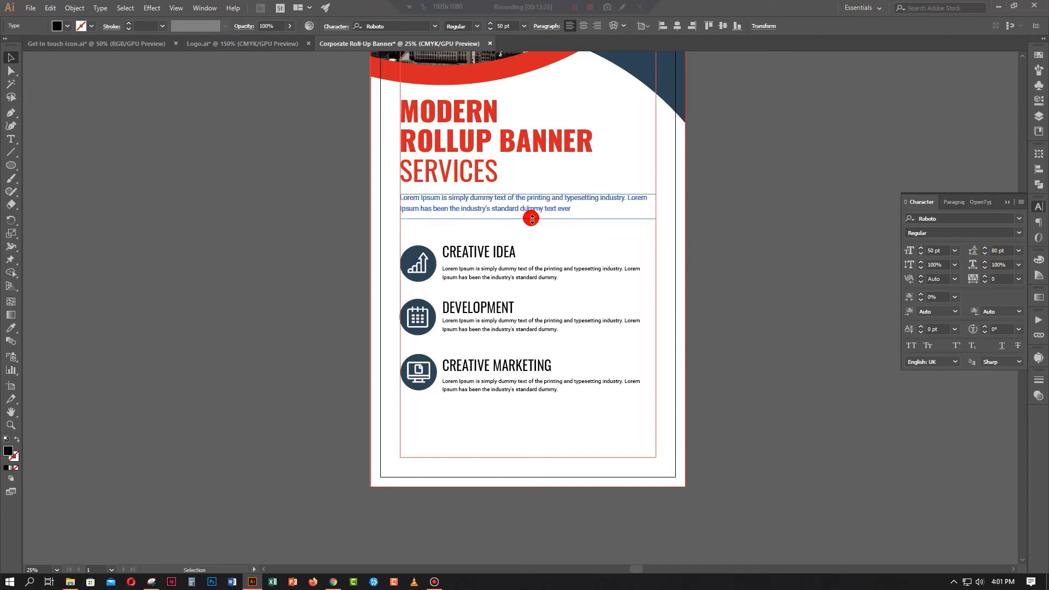
pyautogui.press('Up')
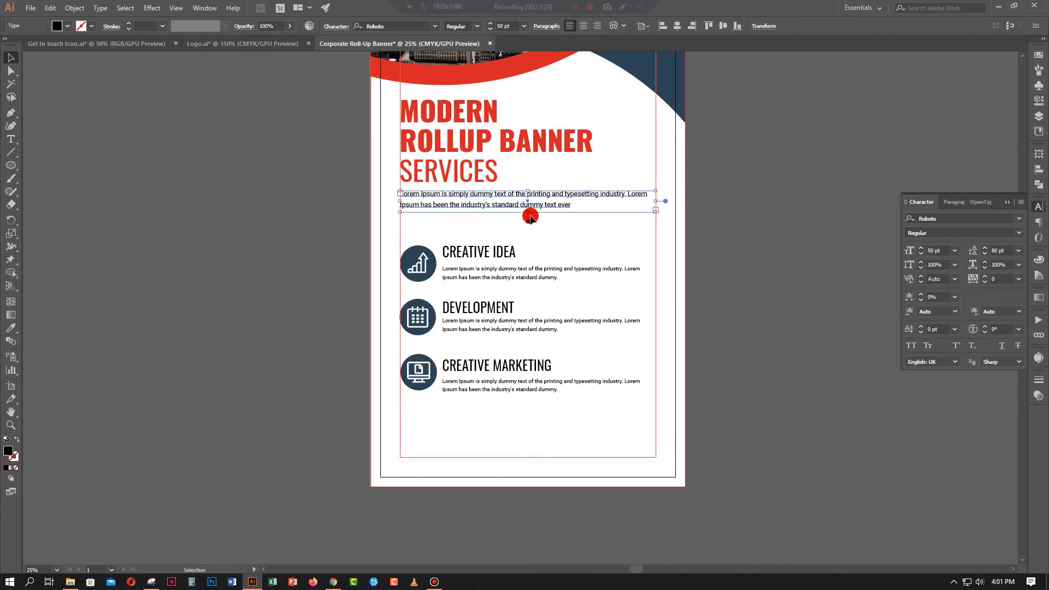
# Move the SERVICES heading and intro paragraph down together two nudges
pyautogui.keyDown('shift'); pyautogui.click(411, 181); pyautogui.keyUp('shift')
pyautogui.hotkey('ctrl', '-')
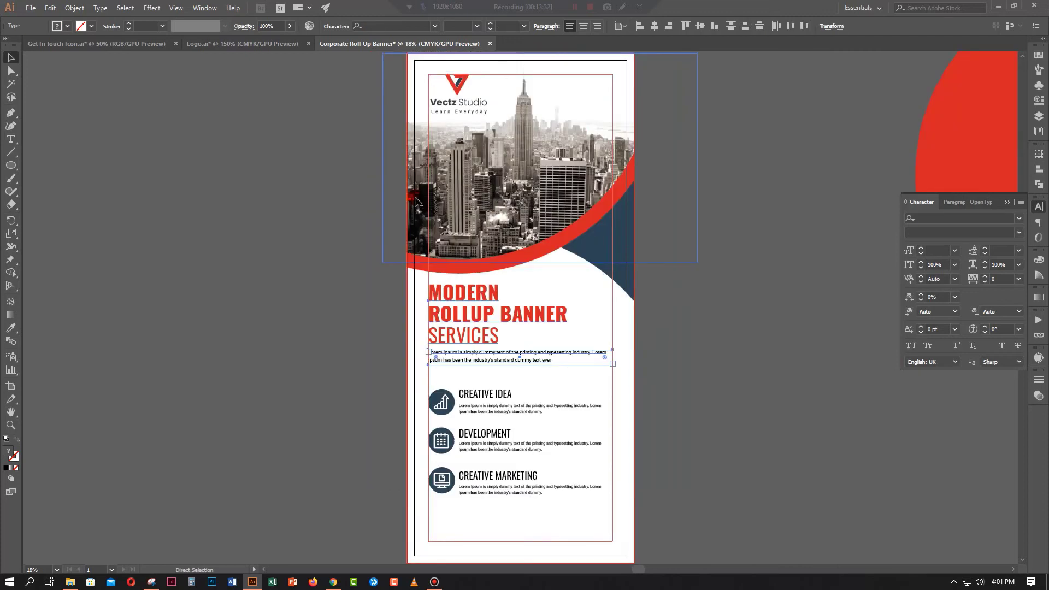
pyautogui.press('Down')
pyautogui.press('Down')
pyautogui.press('Down')
pyautogui.press('Down')
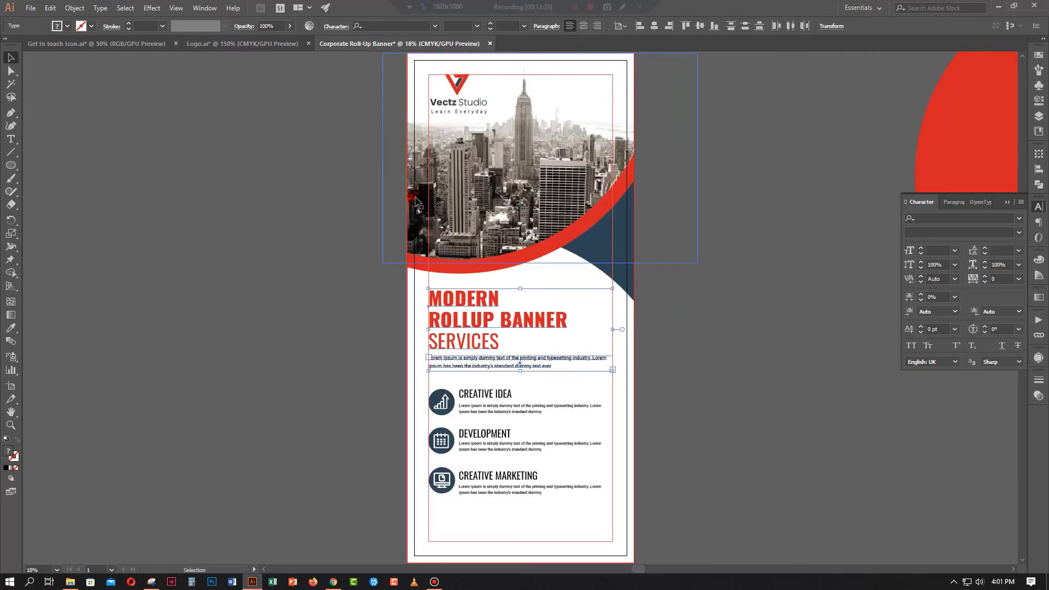
pyautogui.press('Down')
pyautogui.press('Down')
pyautogui.press('Down')
pyautogui.press('Down')
pyautogui.click(726, 419)
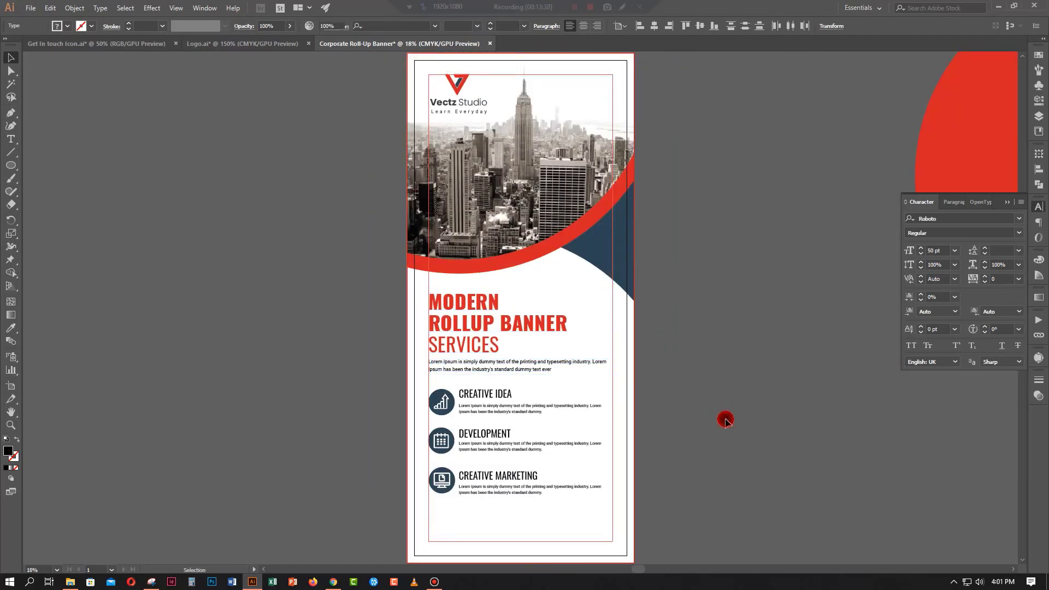
pyautogui.hotkey('ctrl', '+')
pyautogui.scroll(-5, 725, 419)
pyautogui.scroll(-2, 716, 419)
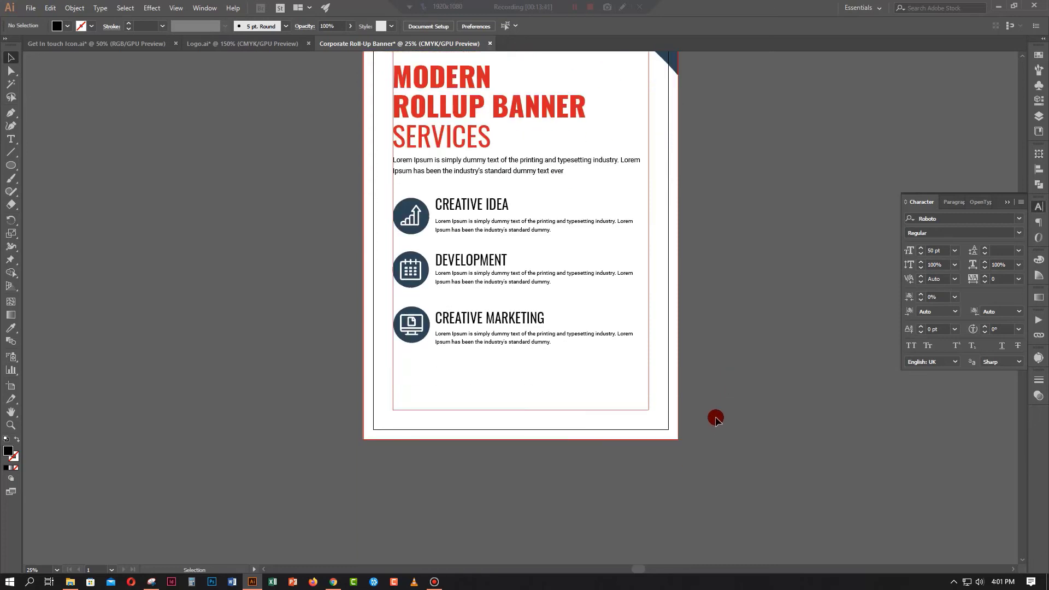
pyautogui.scroll(-1, 714, 419)
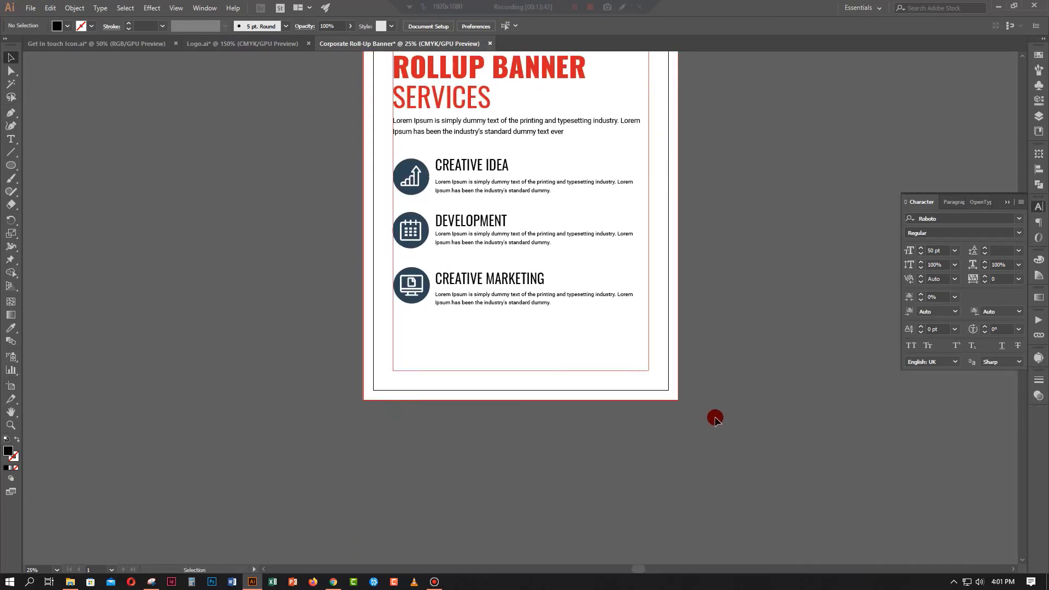
# Add placeholder text in the banner's lower area, enlarged and set to Oswald Heavy
pyautogui.click(12, 147)
pyautogui.click(515, 456)
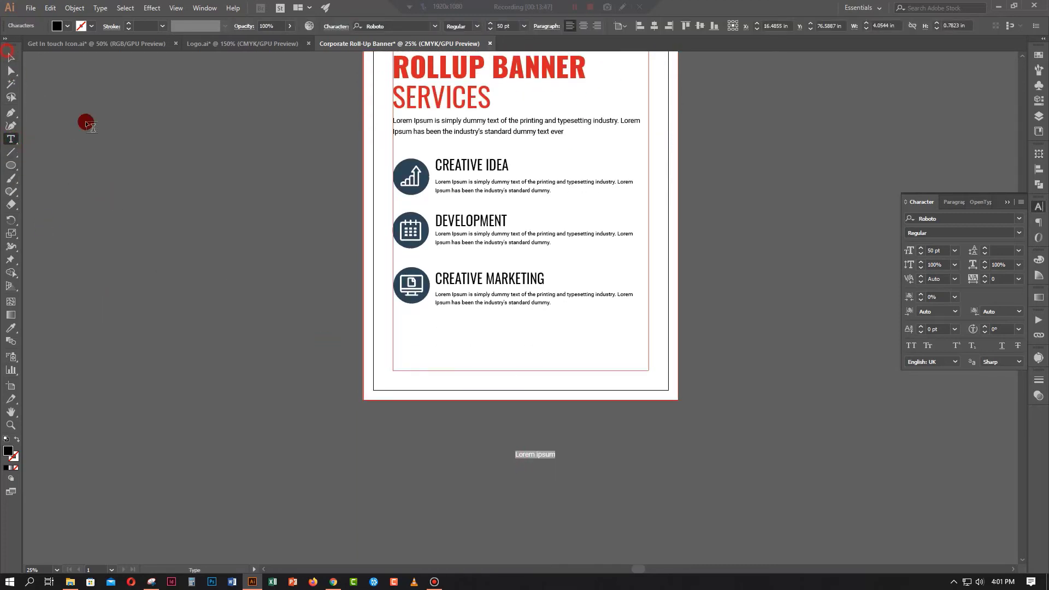
pyautogui.click(11, 57)
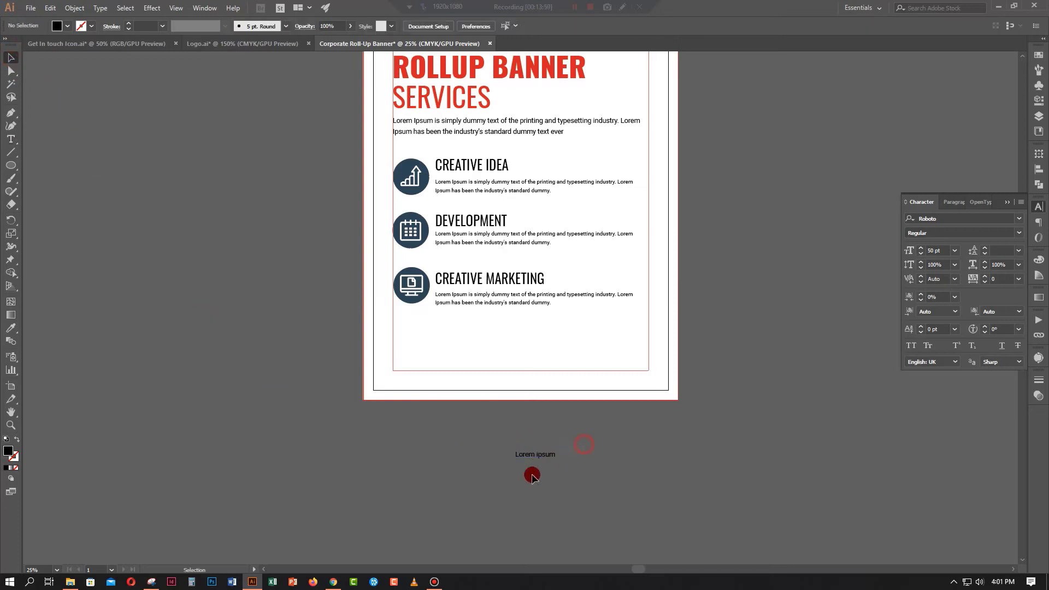
pyautogui.moveTo(533, 476)
pyautogui.mouseDown()
pyautogui.moveTo(556, 457)
pyautogui.moveTo(620, 492)
pyautogui.mouseUp()
pyautogui.moveTo(579, 465)
pyautogui.mouseDown()
pyautogui.moveTo(602, 356)
pyautogui.moveTo(532, 344)
pyautogui.mouseUp()
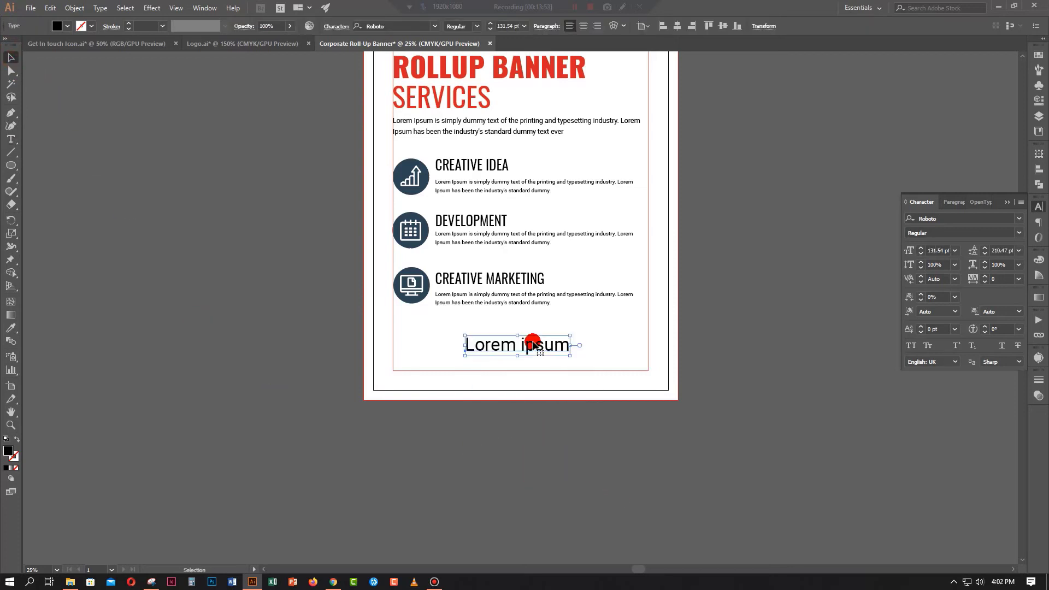
pyautogui.click(401, 26)
pyautogui.write('os')
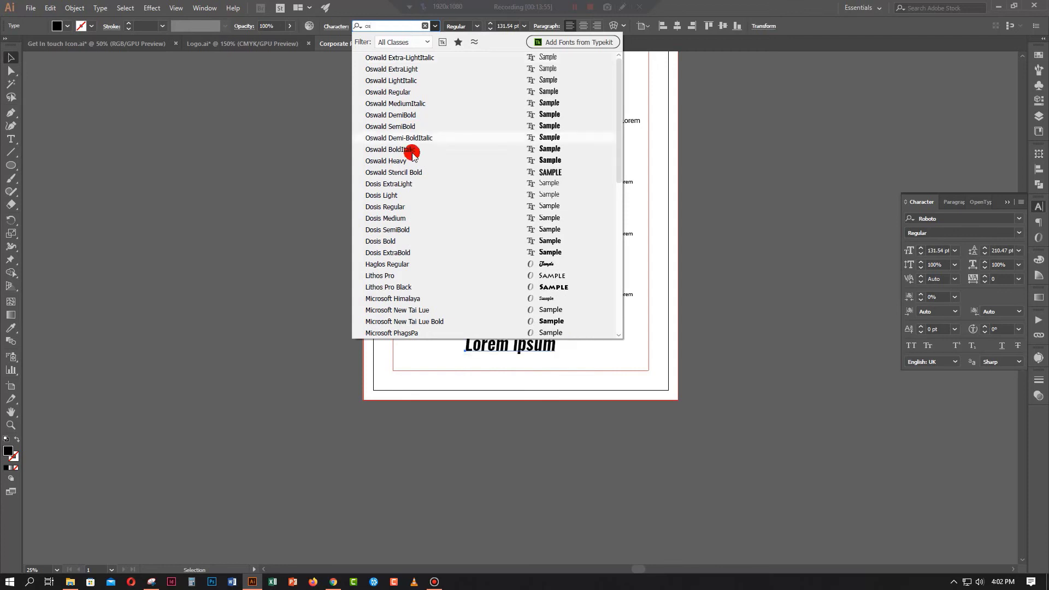
pyautogui.click(411, 160)
# Replace the placeholder with the phone number and colour it navy like the icons
pyautogui.click(11, 143)
pyautogui.tripleClick(495, 344)
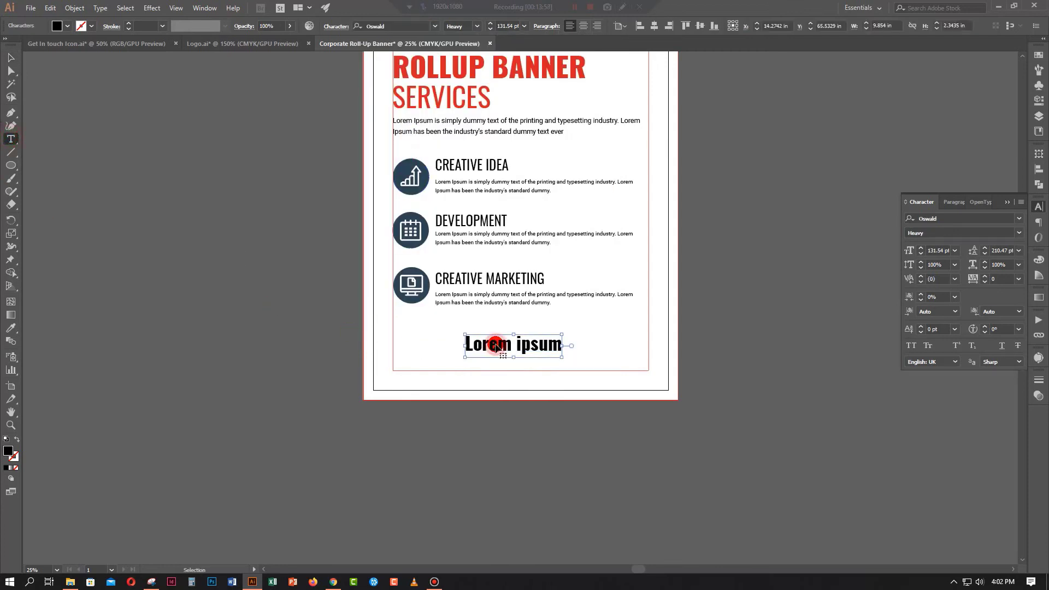
pyautogui.press('BackSpace')
pyautogui.write('+880 123 456 78')
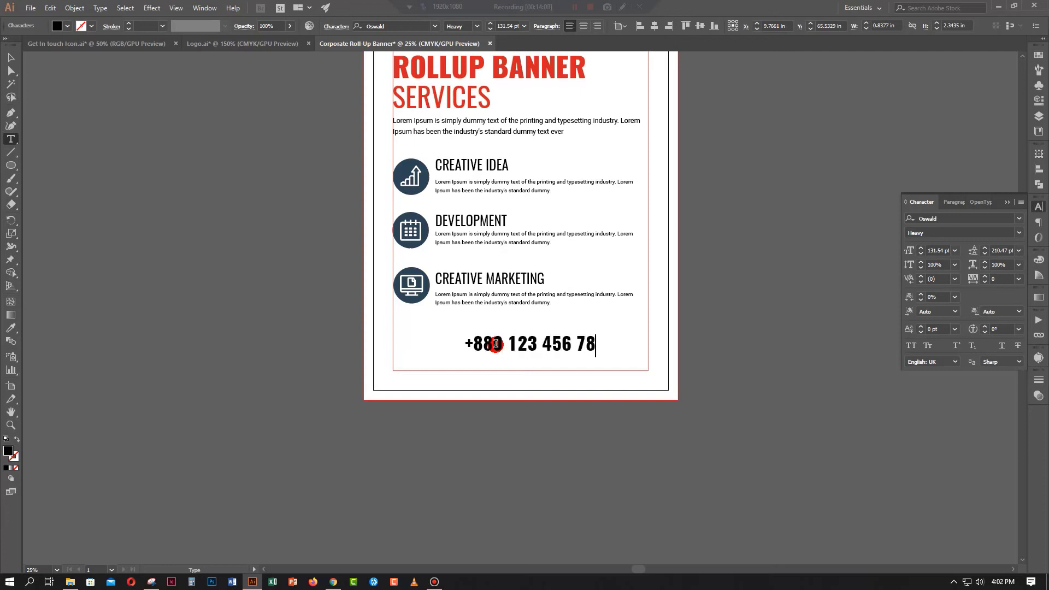
pyautogui.click(11, 58)
pyautogui.click(10, 330)
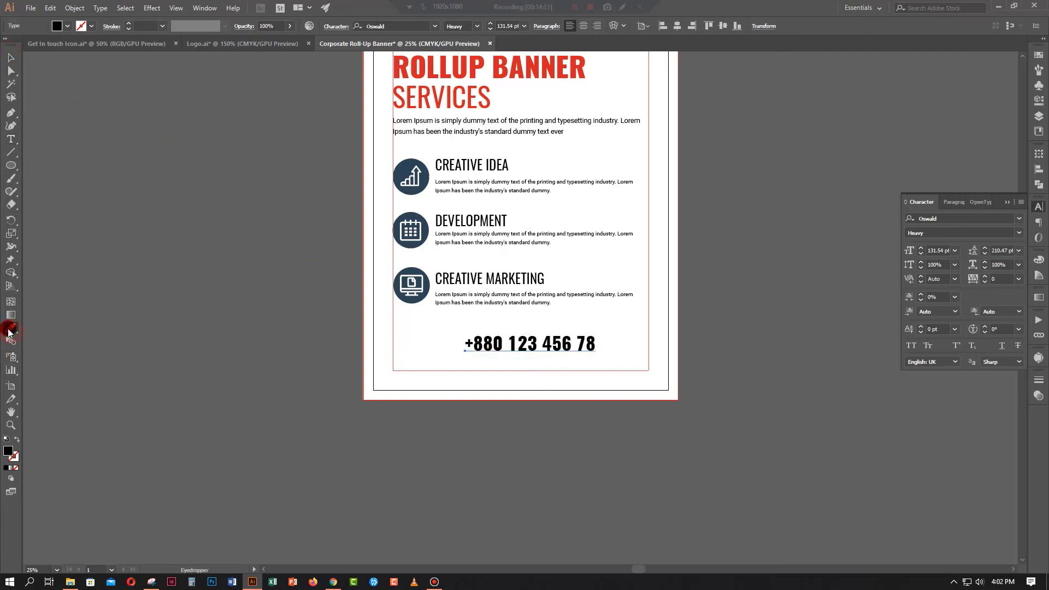
pyautogui.scroll(2, 384, 268)
pyautogui.click(662, 70)
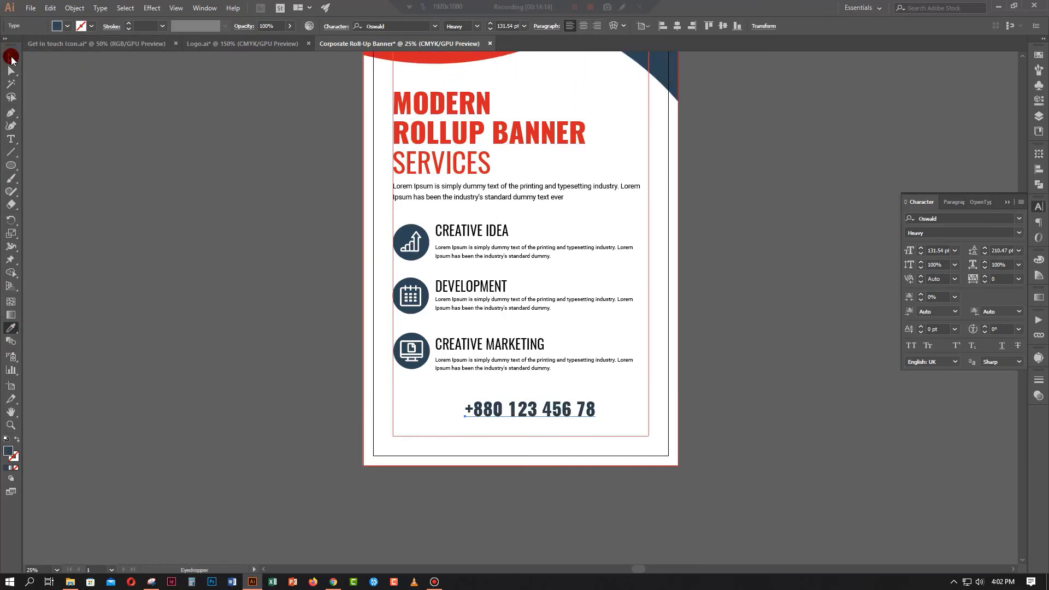
# Enlarge the phone number slightly and centre it horizontally on the artboard
pyautogui.click(11, 58)
pyautogui.click(475, 409)
pyautogui.moveTo(464, 410); pyautogui.dragTo(456, 410)
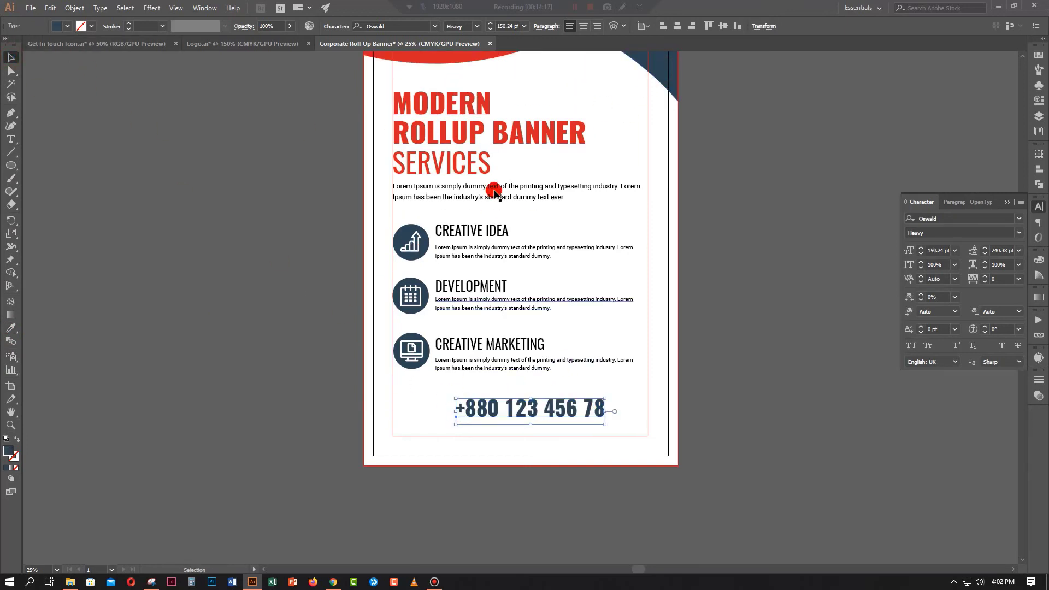
pyautogui.click(583, 25)
pyautogui.click(676, 26)
pyautogui.click(814, 249)
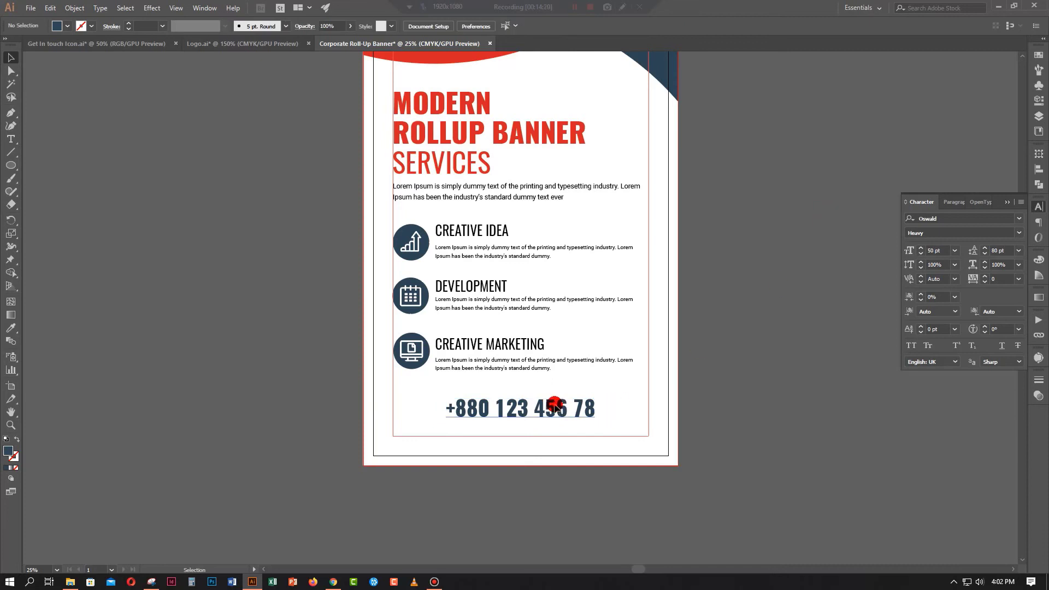
pyautogui.click(555, 407)
pyautogui.hotkey('ctrl', '+')
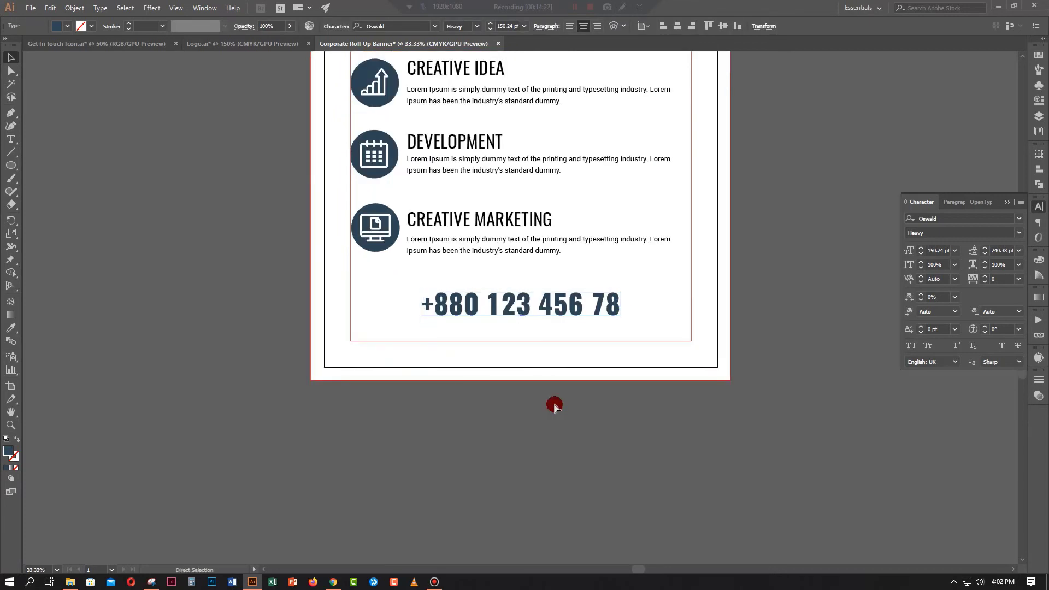
pyautogui.hotkey('ctrl', '+')
pyautogui.click(10, 141)
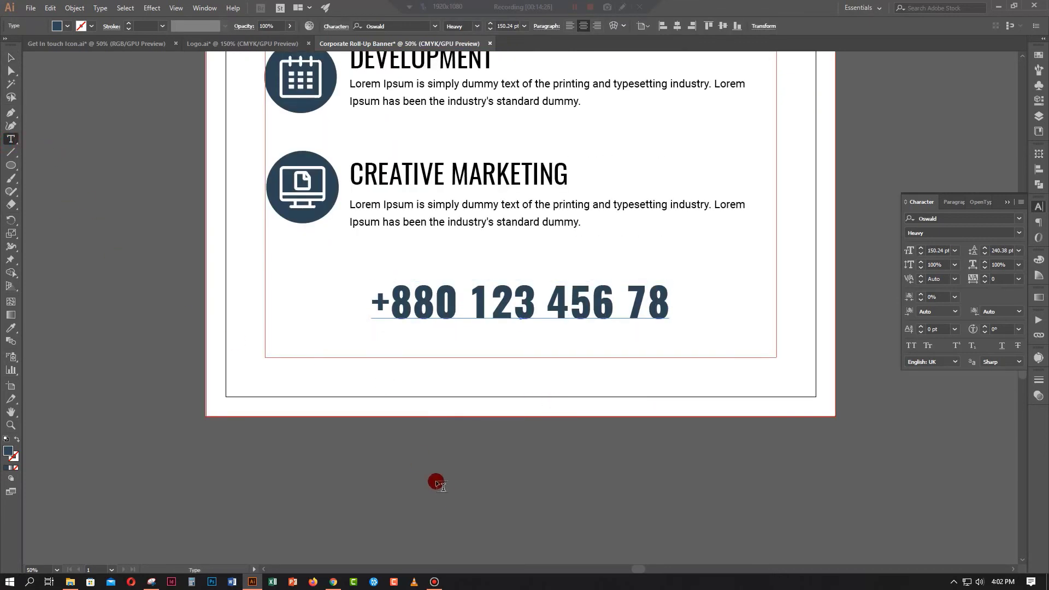
# Add a new placeholder text line below the artboard in Oswald Regular
pyautogui.click(437, 483)
pyautogui.press('Escape')
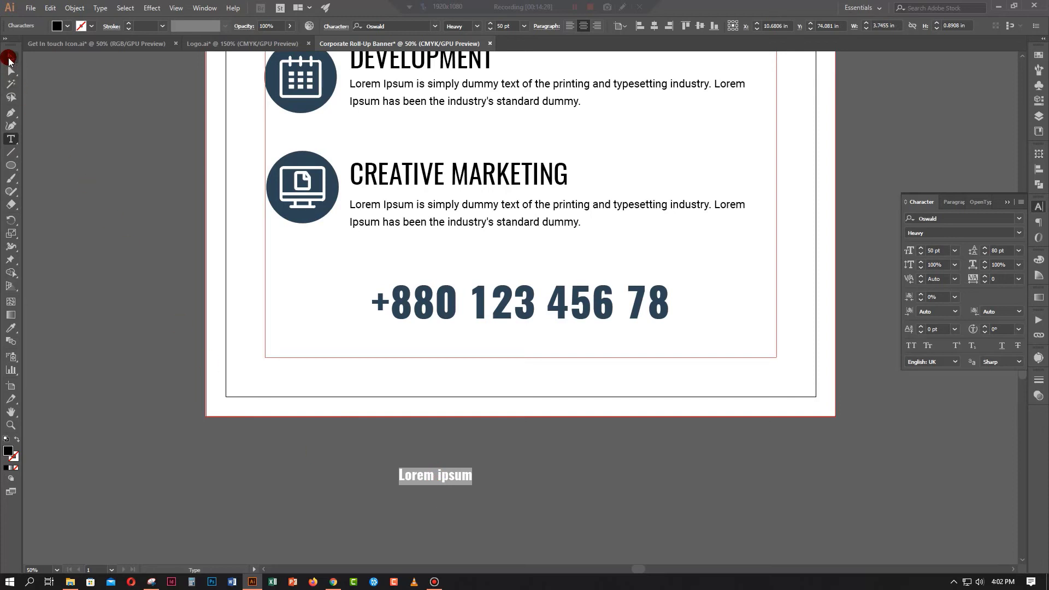
pyautogui.click(428, 507)
pyautogui.moveTo(441, 476); pyautogui.dragTo(424, 460)
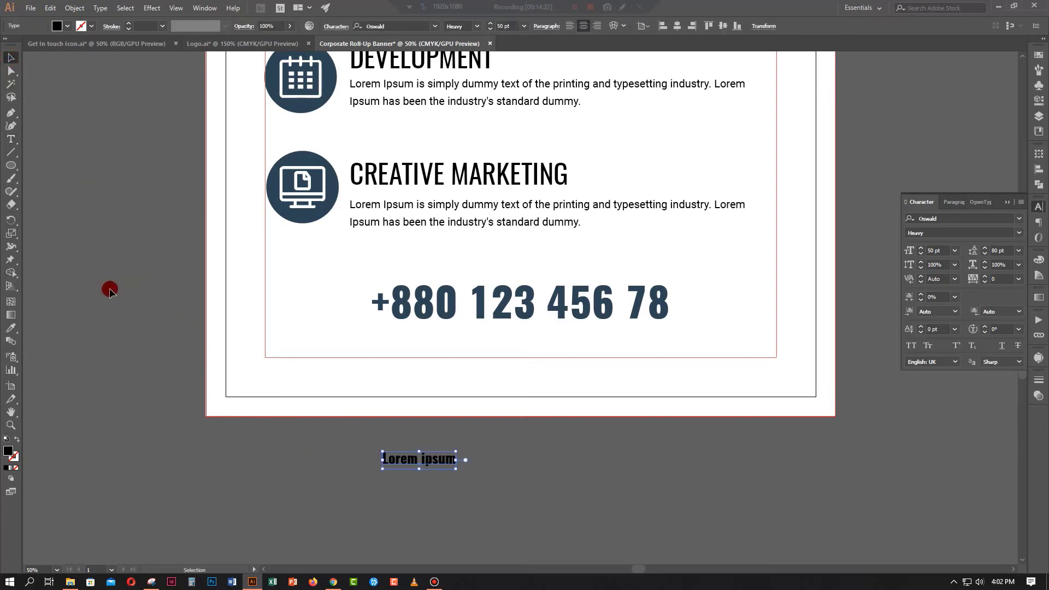
pyautogui.click(10, 139)
pyautogui.click(413, 462)
pyautogui.hotkey('ctrl', 'a')
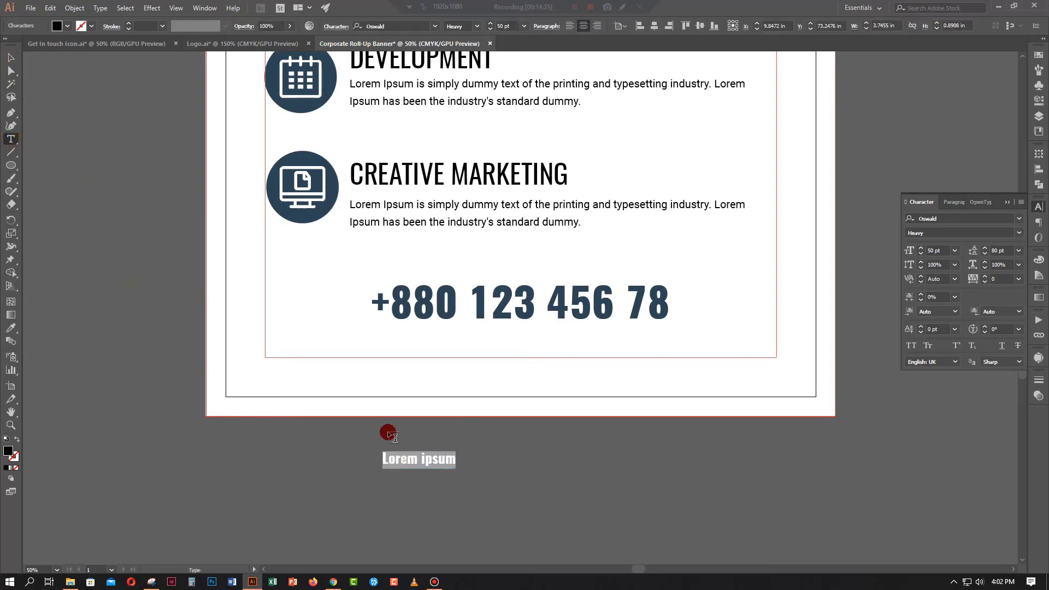
pyautogui.click(467, 22)
pyautogui.click(466, 77)
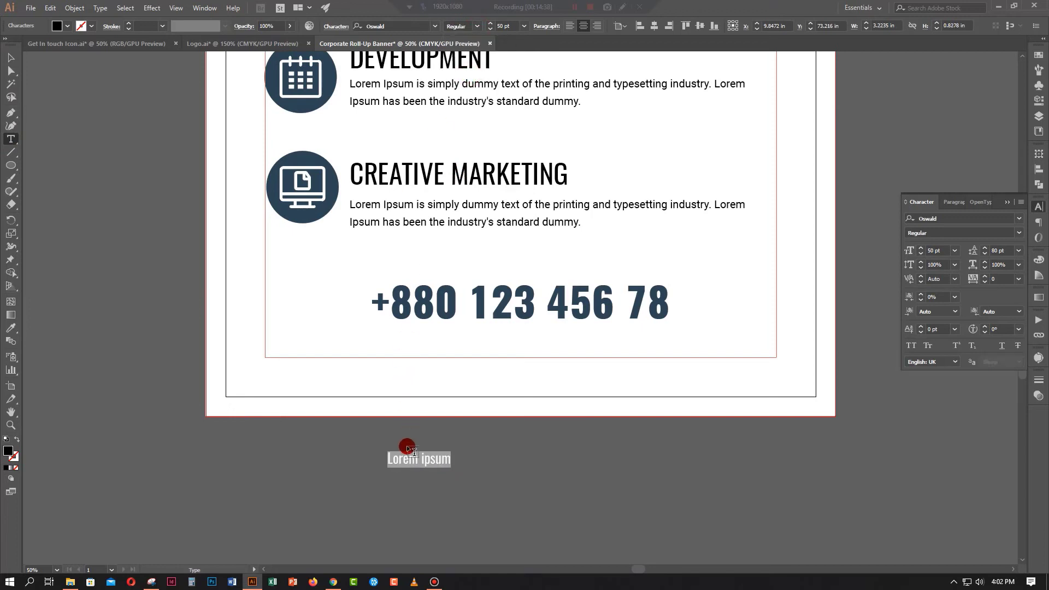
pyautogui.click(407, 462)
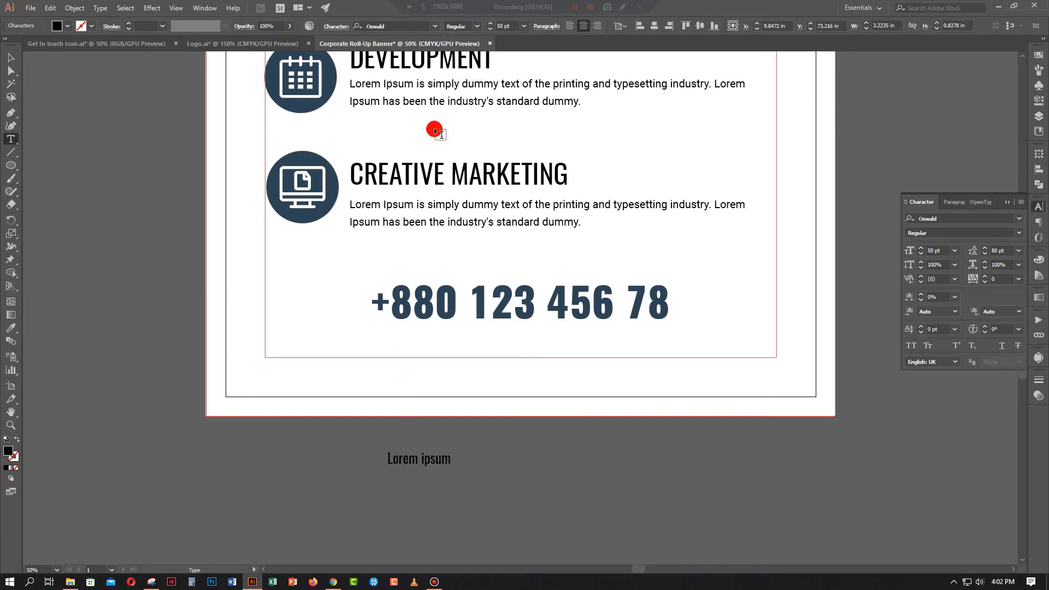
pyautogui.write('A')
pyautogui.hotkey('ctrl', 'a')
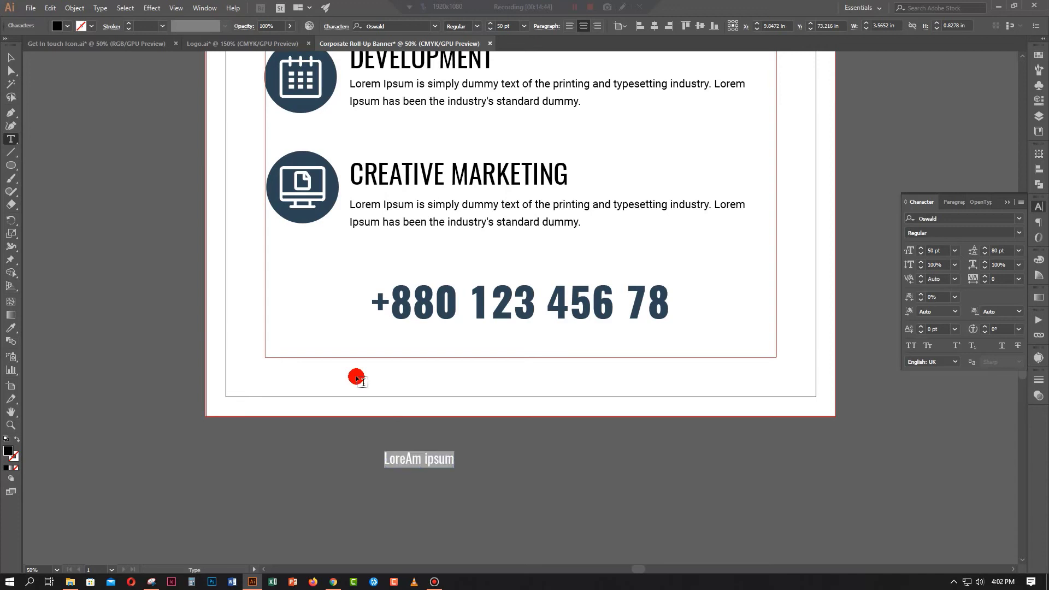
pyautogui.write('W')
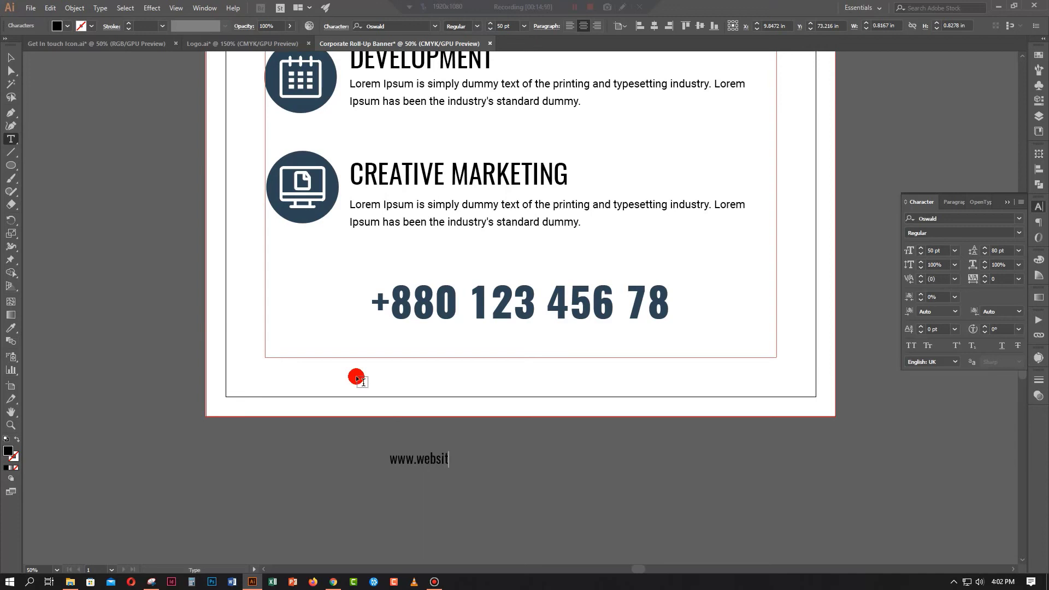
pyautogui.write('com')
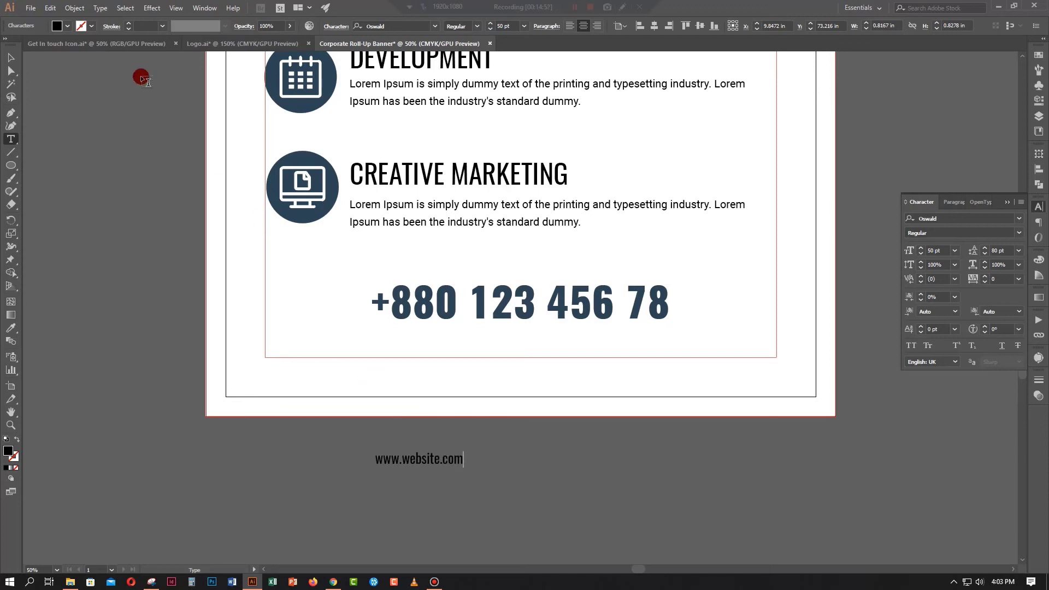
pyautogui.click(11, 57)
pyautogui.moveTo(433, 461); pyautogui.dragTo(520, 360)
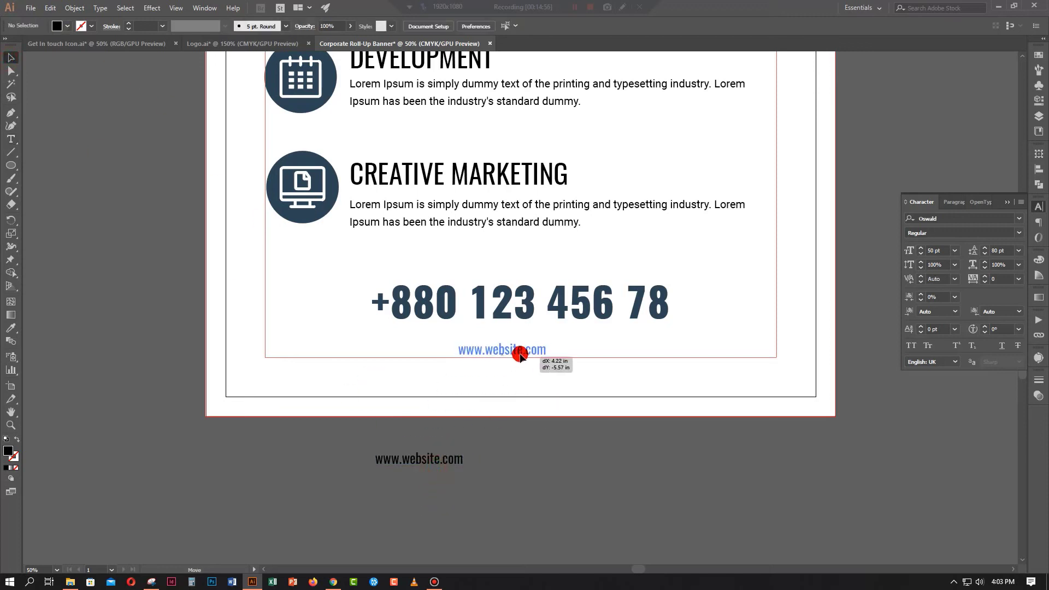
pyautogui.scroll(-3, 520, 356)
pyautogui.scroll(1, 520, 356)
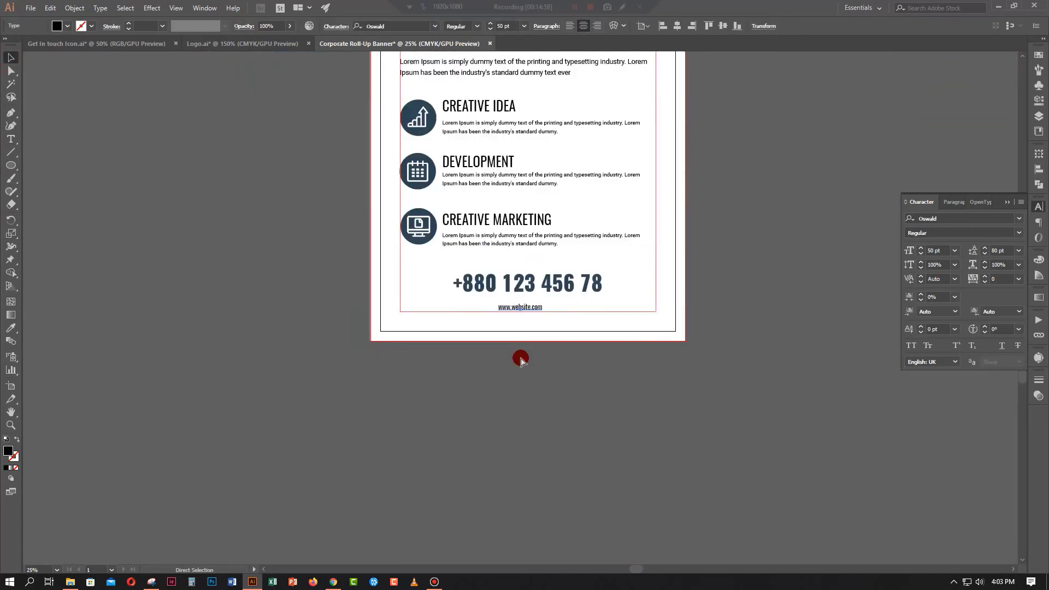
pyautogui.scroll(2, 497, 361)
# Widen the phone number and set the website text's tracking to 300
pyautogui.click(532, 267)
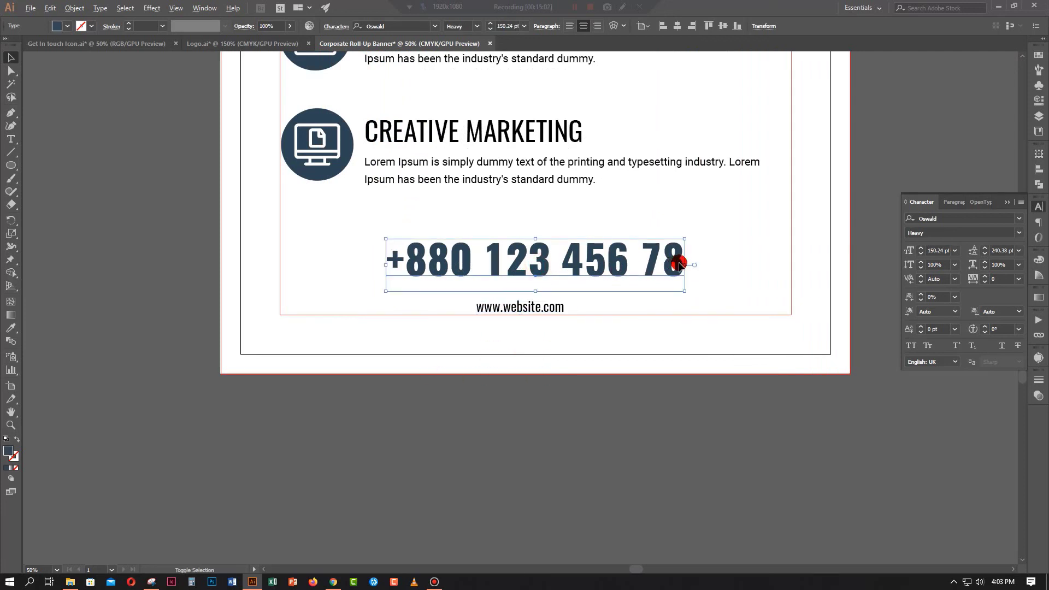
pyautogui.moveTo(688, 266); pyautogui.dragTo(697, 266)
pyautogui.click(535, 309)
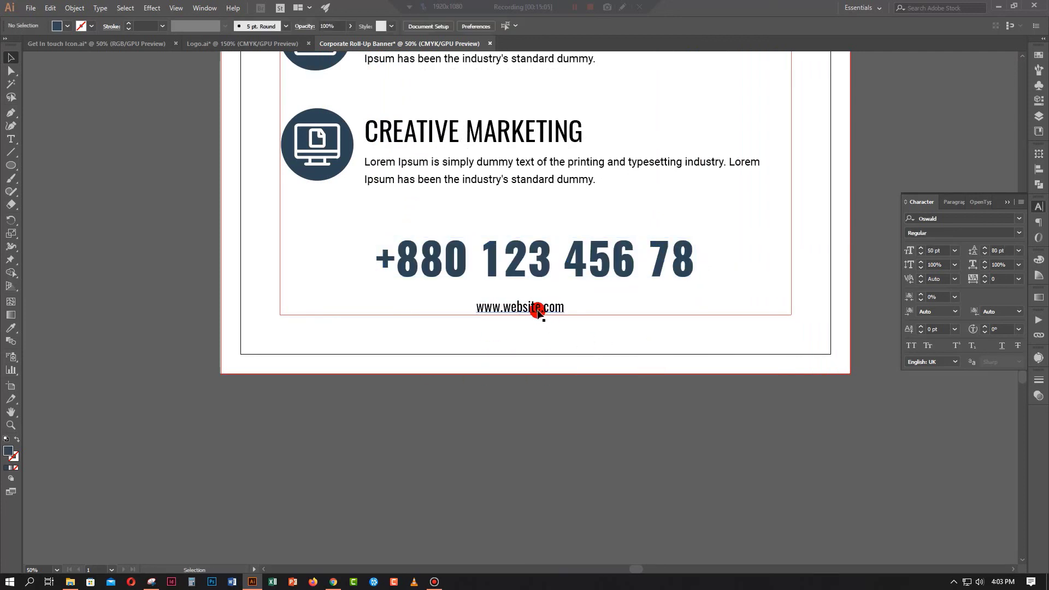
pyautogui.click(996, 279)
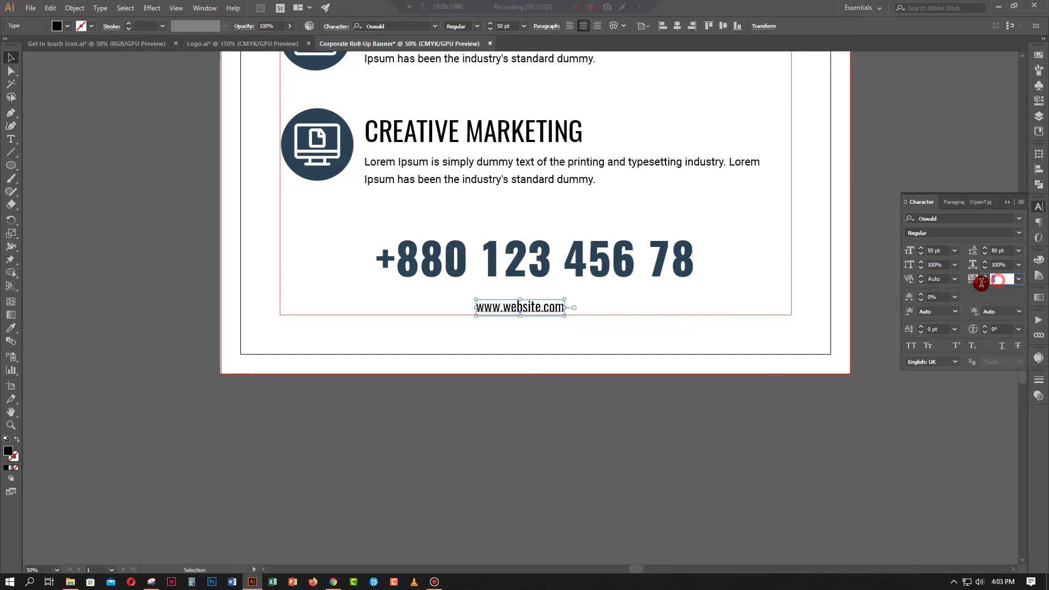
pyautogui.write('100')
pyautogui.click(977, 291)
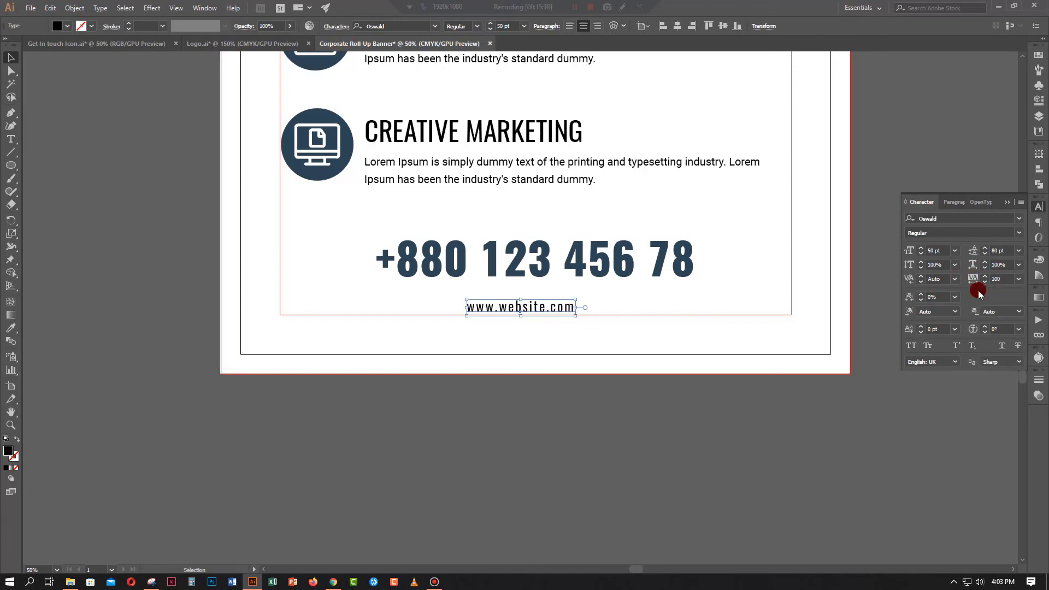
pyautogui.click(996, 279)
pyautogui.write('300')
pyautogui.click(951, 291)
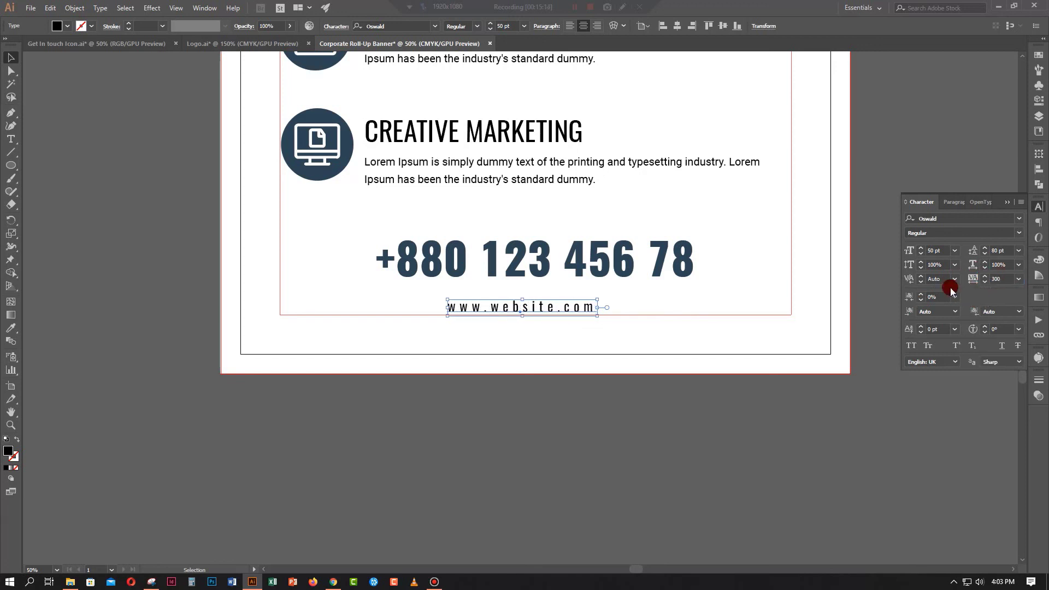
# Nudge the website up under the number, then nudge both lines down together
pyautogui.click(593, 516)
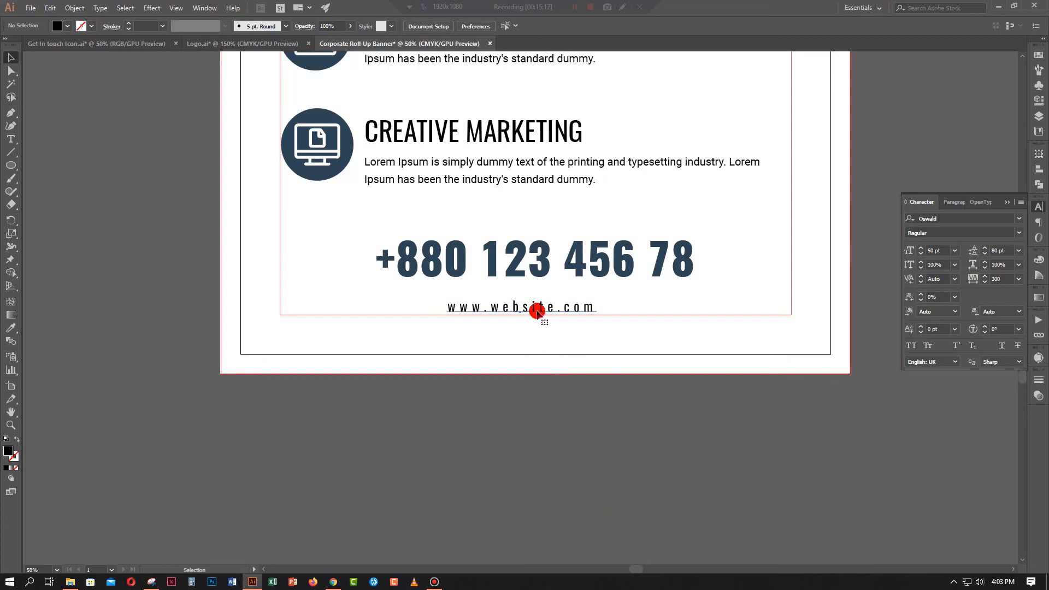
pyautogui.click(537, 311)
pyautogui.press('Up')
pyautogui.press('Up')
pyautogui.press('Up')
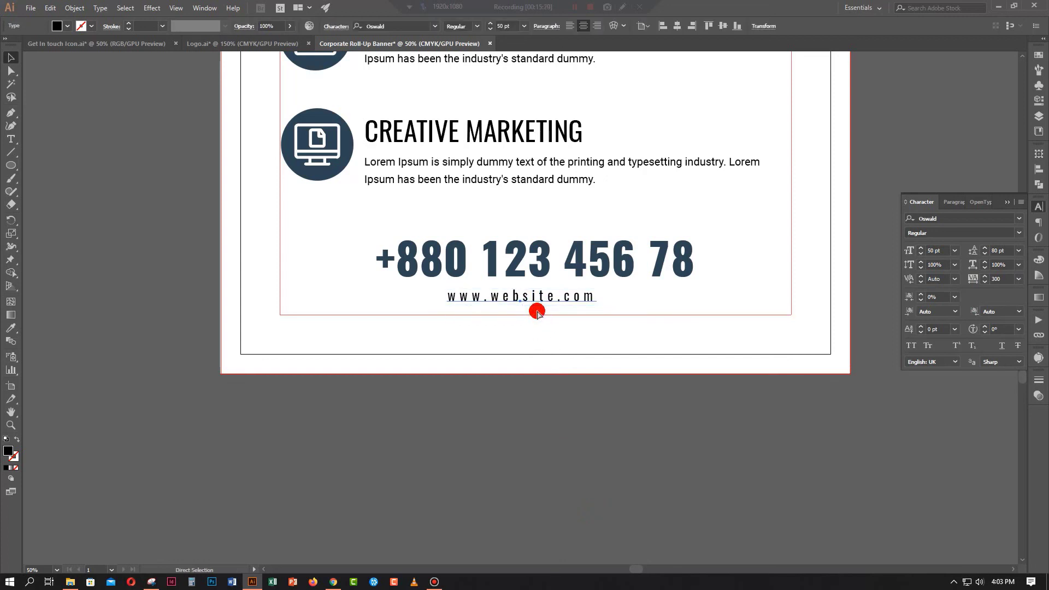
pyautogui.hotkey('ctrl', '0')
pyautogui.hotkey('ctrl', '+')
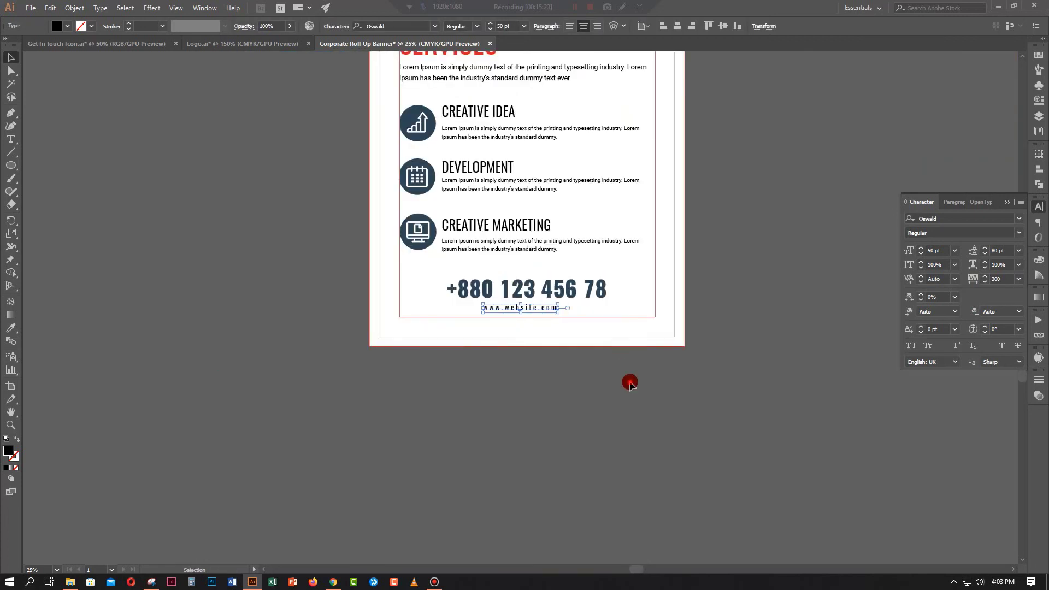
pyautogui.moveTo(628, 382); pyautogui.dragTo(476, 278)
pyautogui.press('Down')
pyautogui.press('Down')
pyautogui.press('Down')
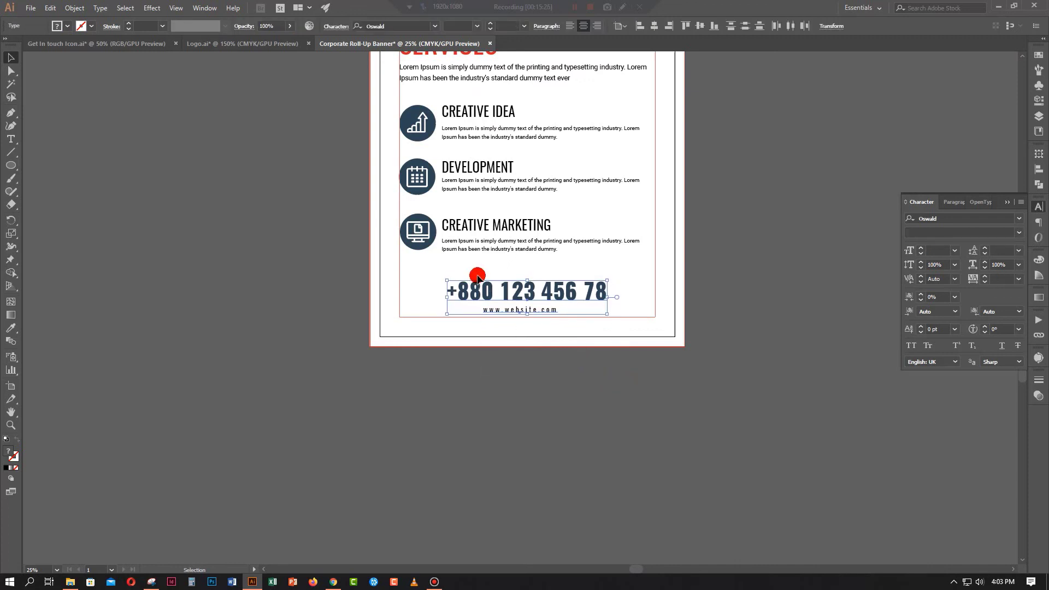
pyautogui.press('Down')
pyautogui.press('Down')
pyautogui.press('Down')
pyautogui.click(298, 340)
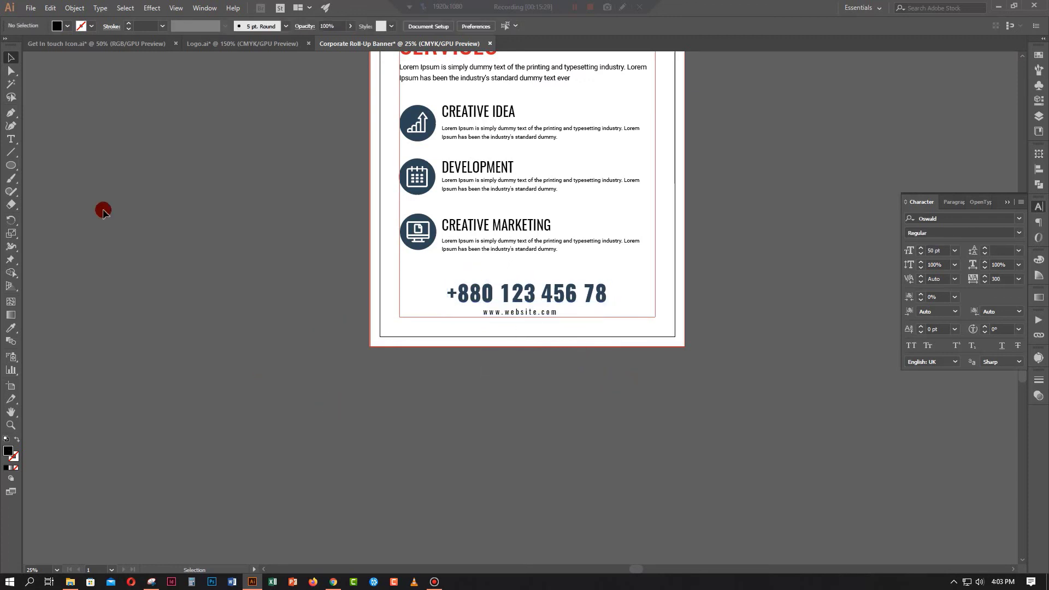
pyautogui.click(11, 165)
# Draw a rectangle across the banner's bottom edge and trim its overhang with Shape Builder
pyautogui.moveTo(745, 387); pyautogui.dragTo(311, 320)
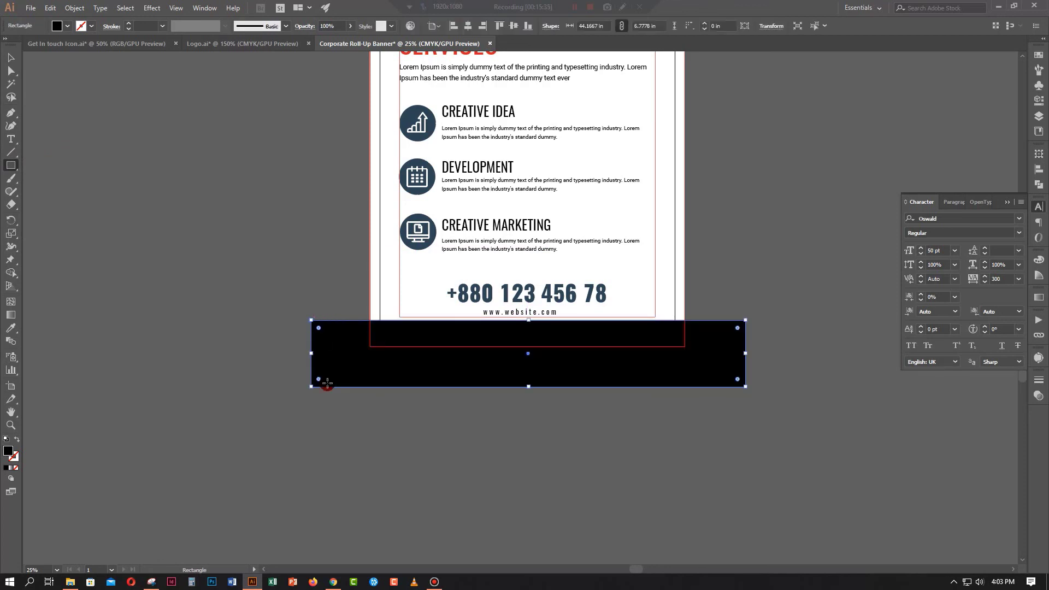
pyautogui.click(11, 57)
pyautogui.moveTo(218, 232); pyautogui.dragTo(367, 339)
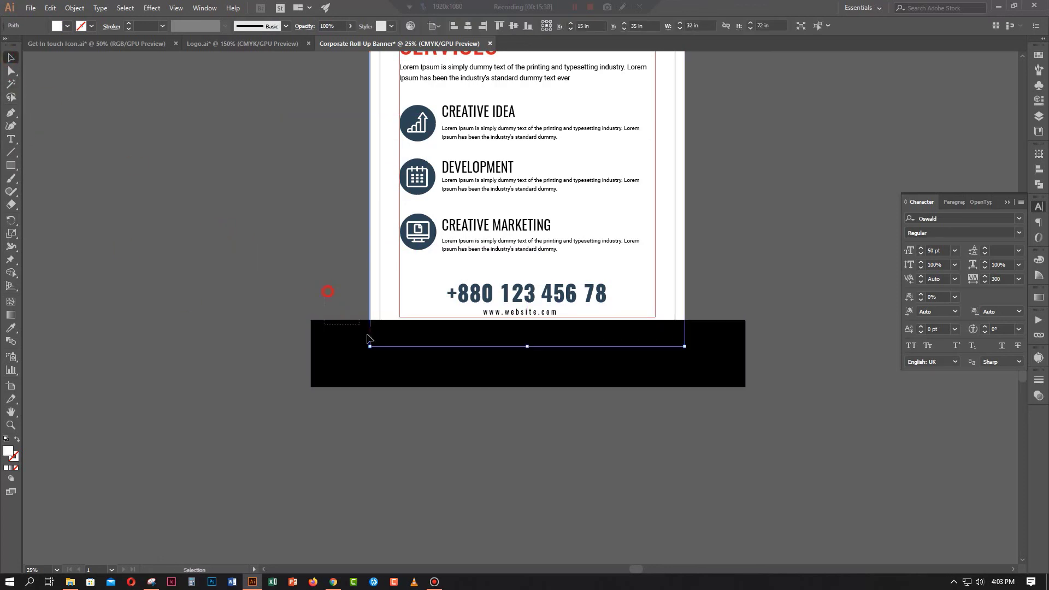
pyautogui.keyDown('shift'); pyautogui.click(367, 338); pyautogui.keyUp('shift')
pyautogui.click(11, 273)
pyautogui.keyDown('alt'); pyautogui.click(339, 351); pyautogui.keyUp('alt')
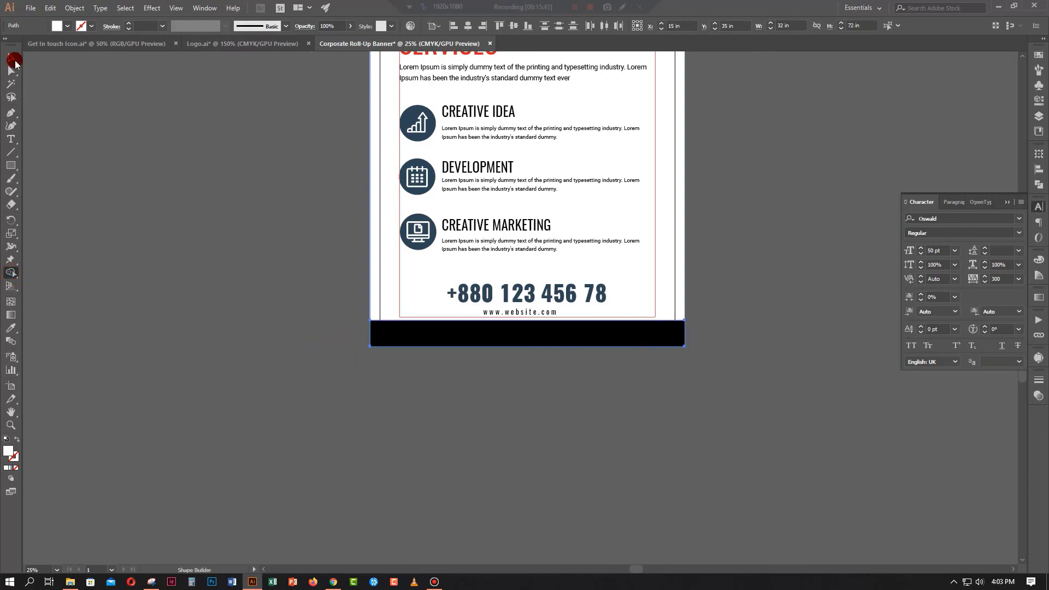
# Fill the footer strip with the header curve's red
pyautogui.click(12, 58)
pyautogui.click(414, 337)
pyautogui.scroll(5, 175, 377)
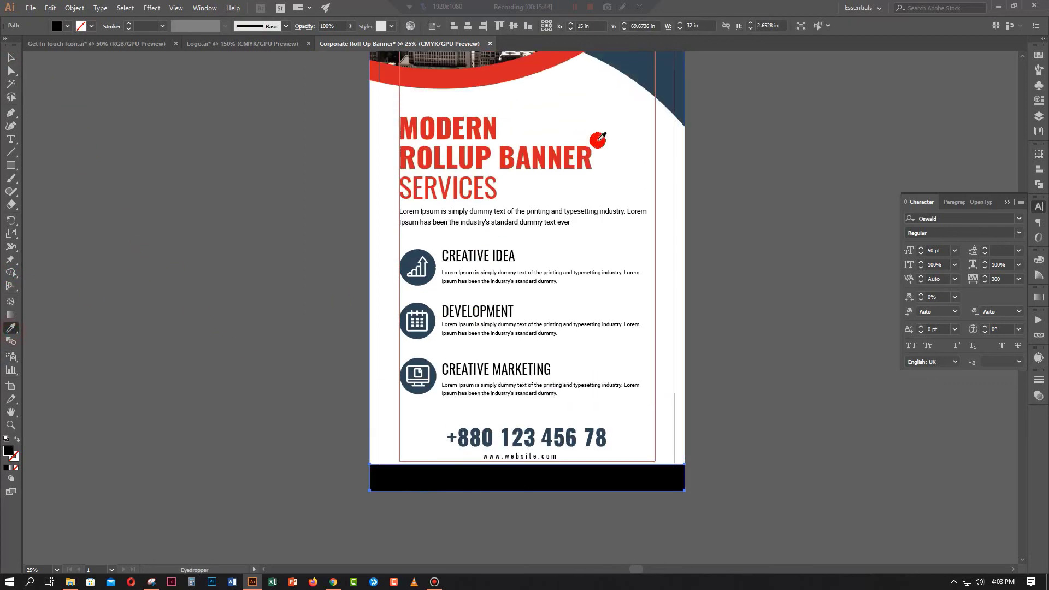
pyautogui.click(635, 73)
pyautogui.click(473, 66)
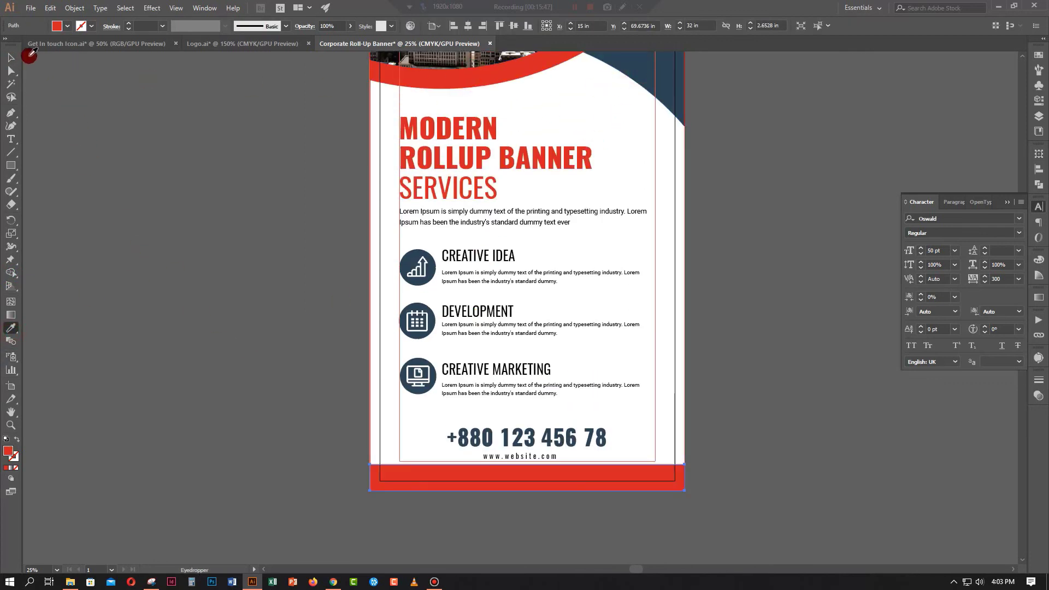
# Move the phone number and website lines up slightly above the footer
pyautogui.click(155, 246)
pyautogui.hotkey('ctrl', '0')
pyautogui.hotkey('ctrl', '=')
pyautogui.hotkey('ctrl', '=')
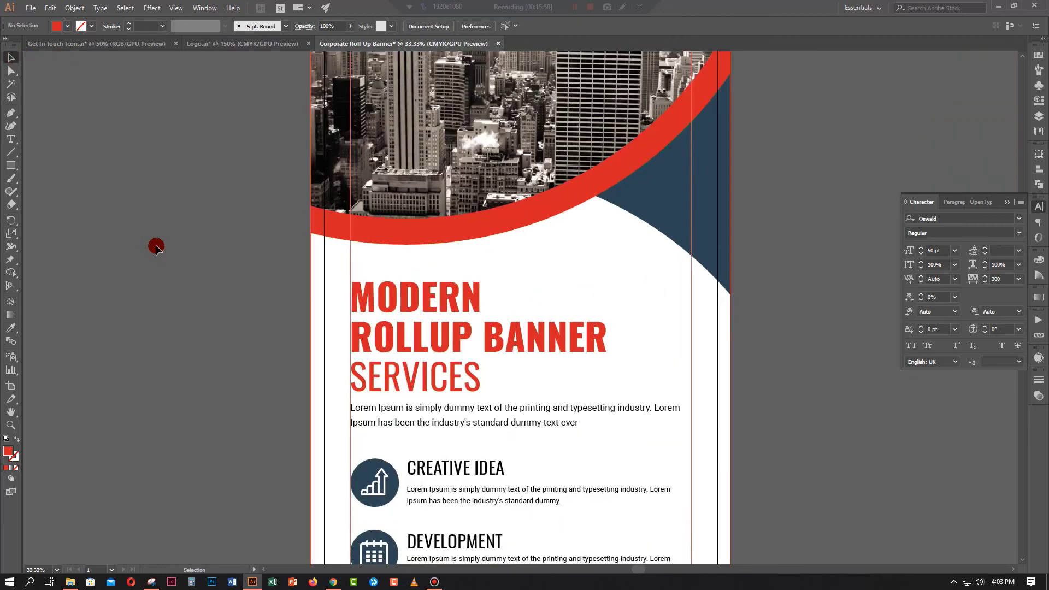
pyautogui.scroll(-3, 229, 339)
pyautogui.scroll(-5, 306, 460)
pyautogui.click(315, 459)
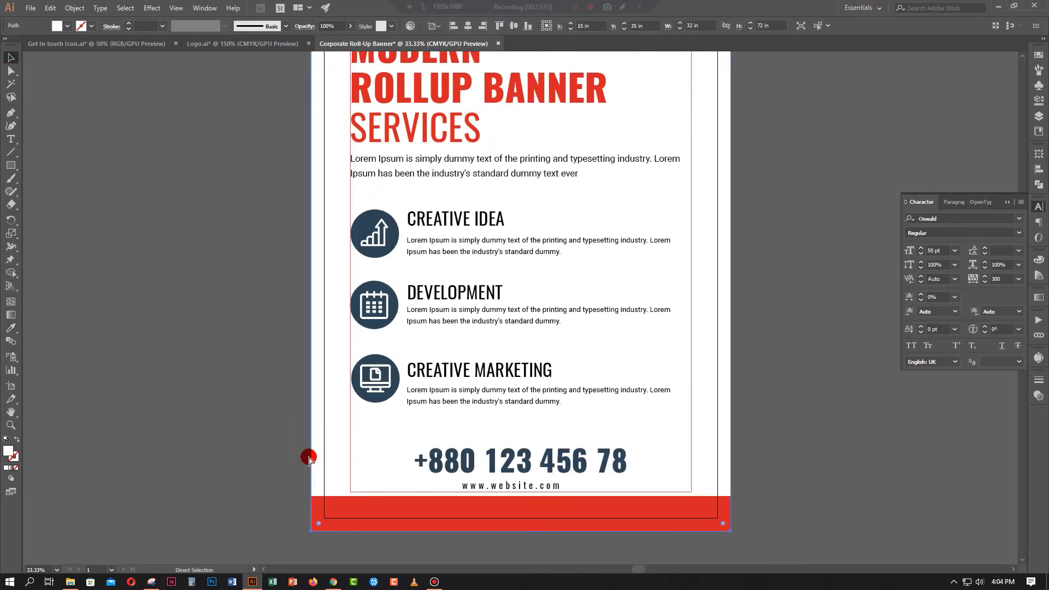
pyautogui.click(485, 492)
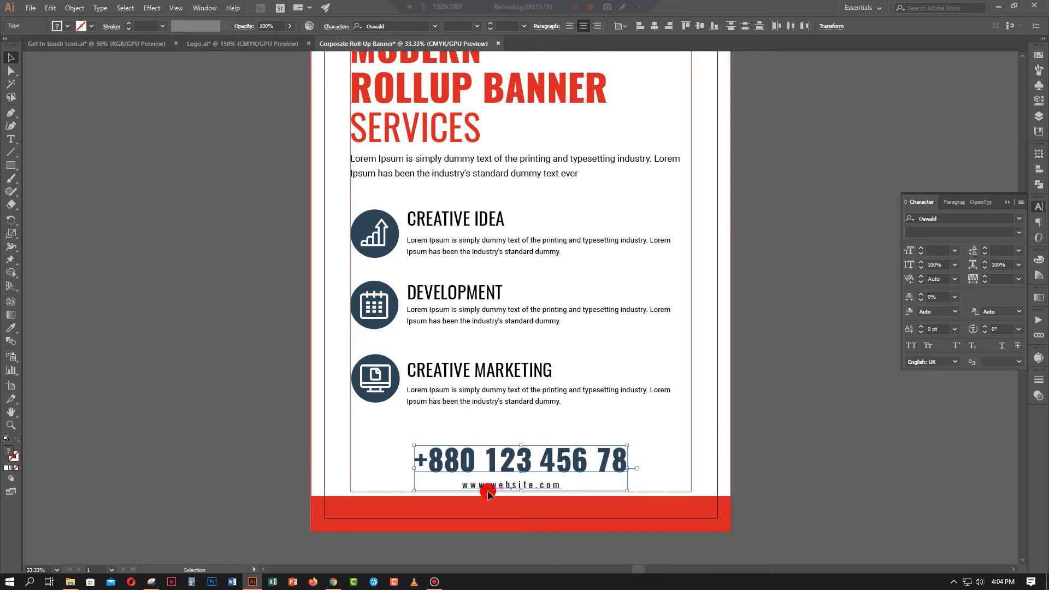
pyautogui.moveTo(488, 494); pyautogui.dragTo(487, 484)
pyautogui.hotkey('ctrl', '0')
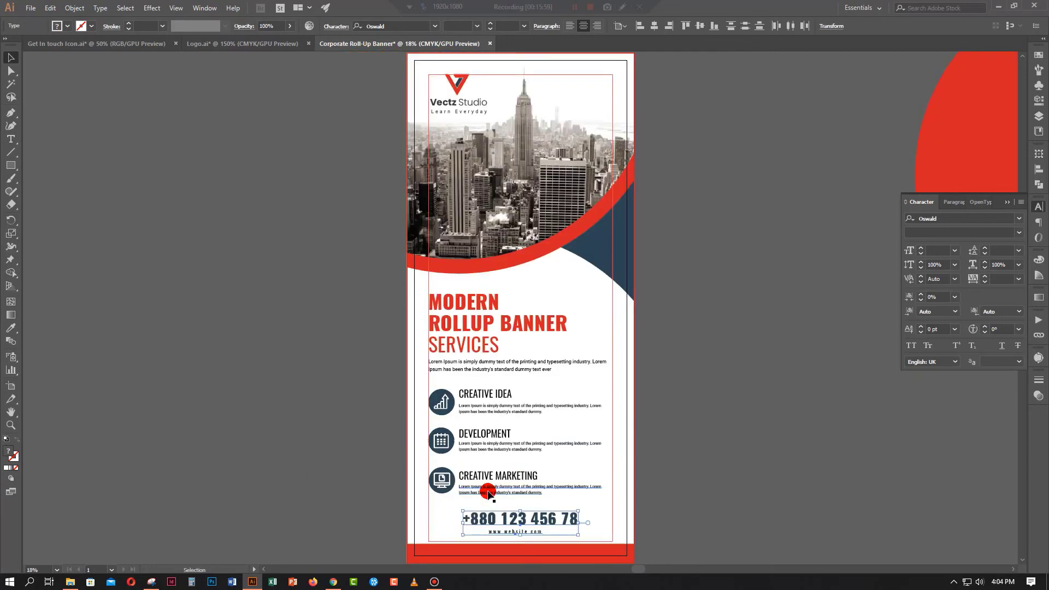